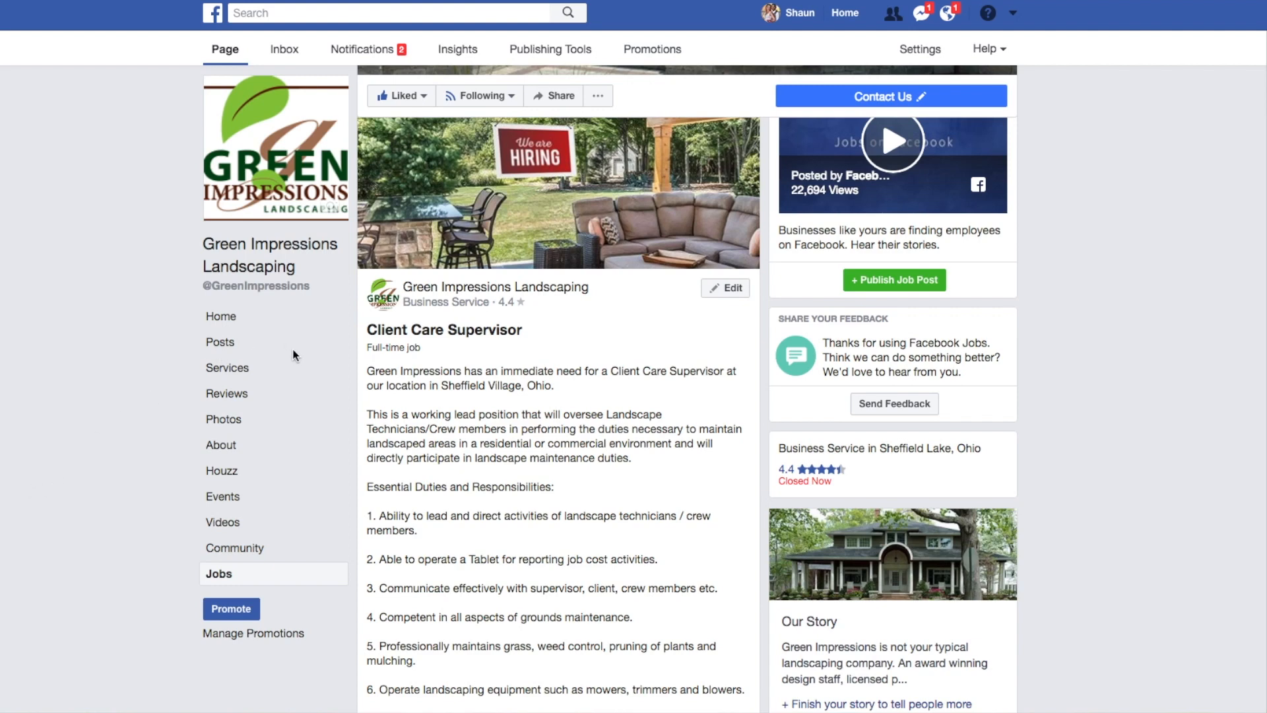
Read through the Client Care Supervisor job post on the Green Impressions Landscaping page, from duties to benefits.
{"action": "scroll", "coordinate": [295, 354], "scroll_direction": "down", "scroll_amount": 1}
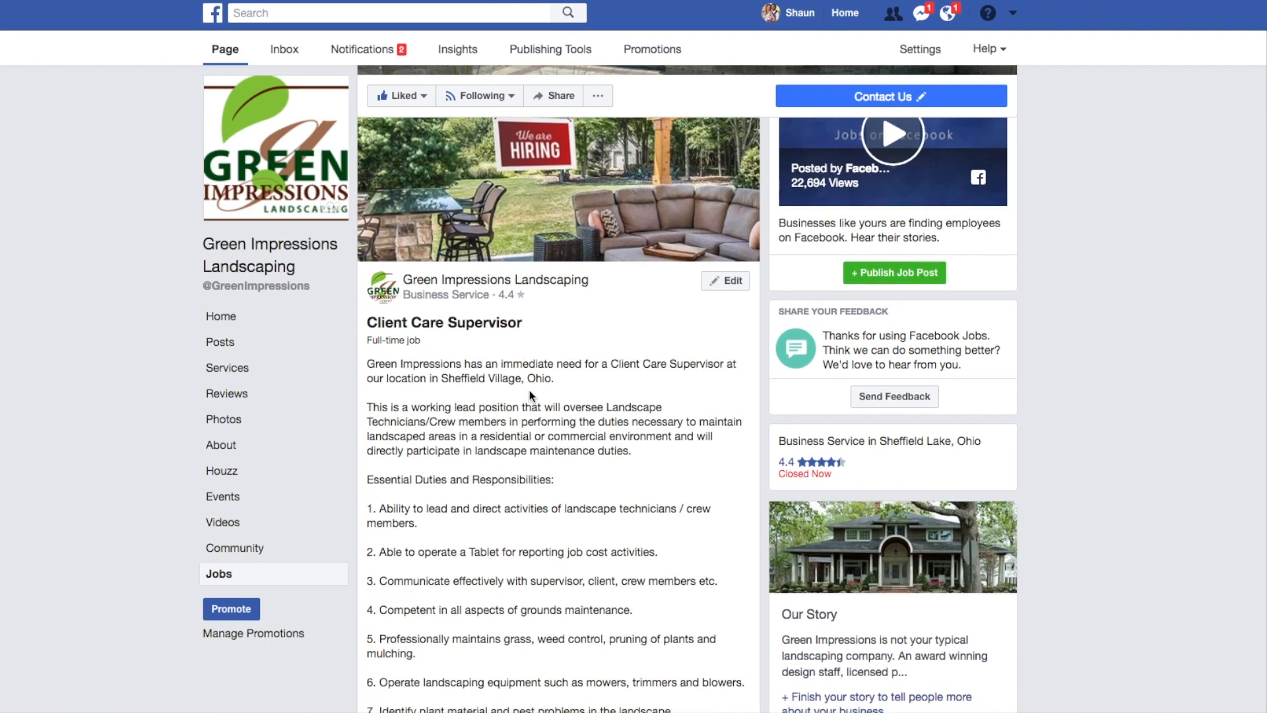
{"action": "scroll", "coordinate": [537, 400], "scroll_direction": "down", "scroll_amount": 2}
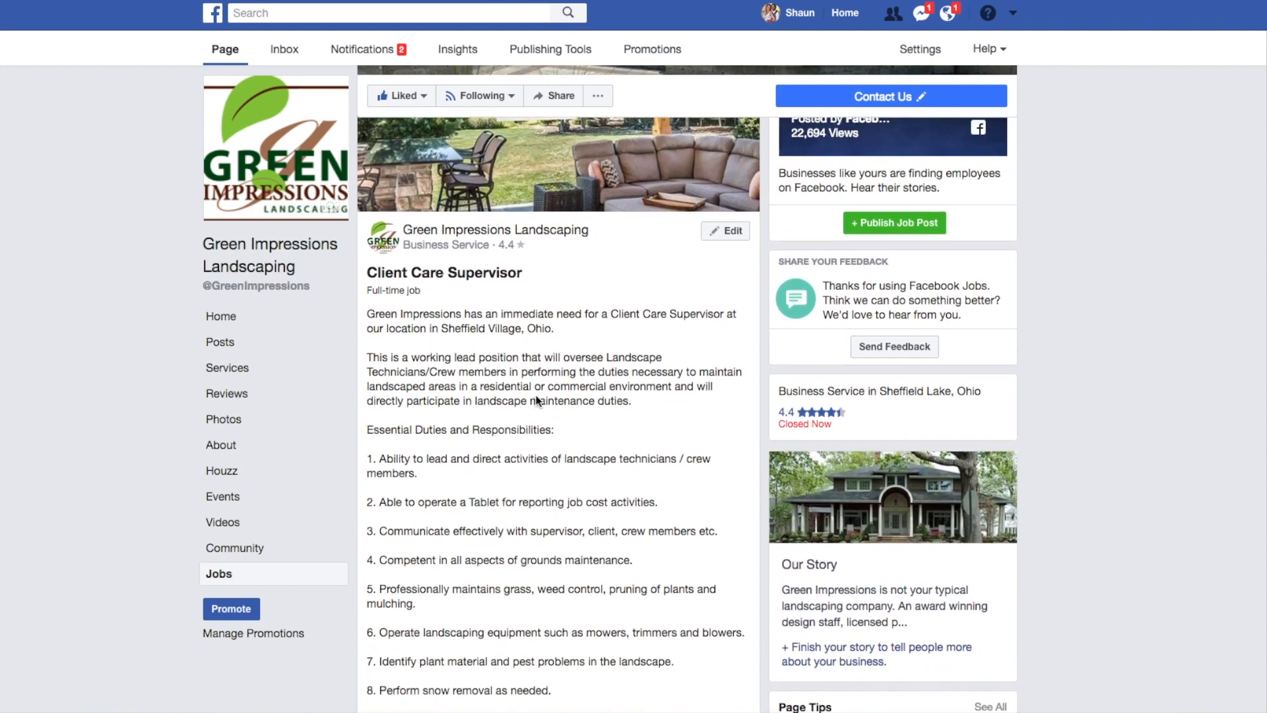
{"action": "scroll", "coordinate": [538, 400], "scroll_direction": "down", "scroll_amount": 2}
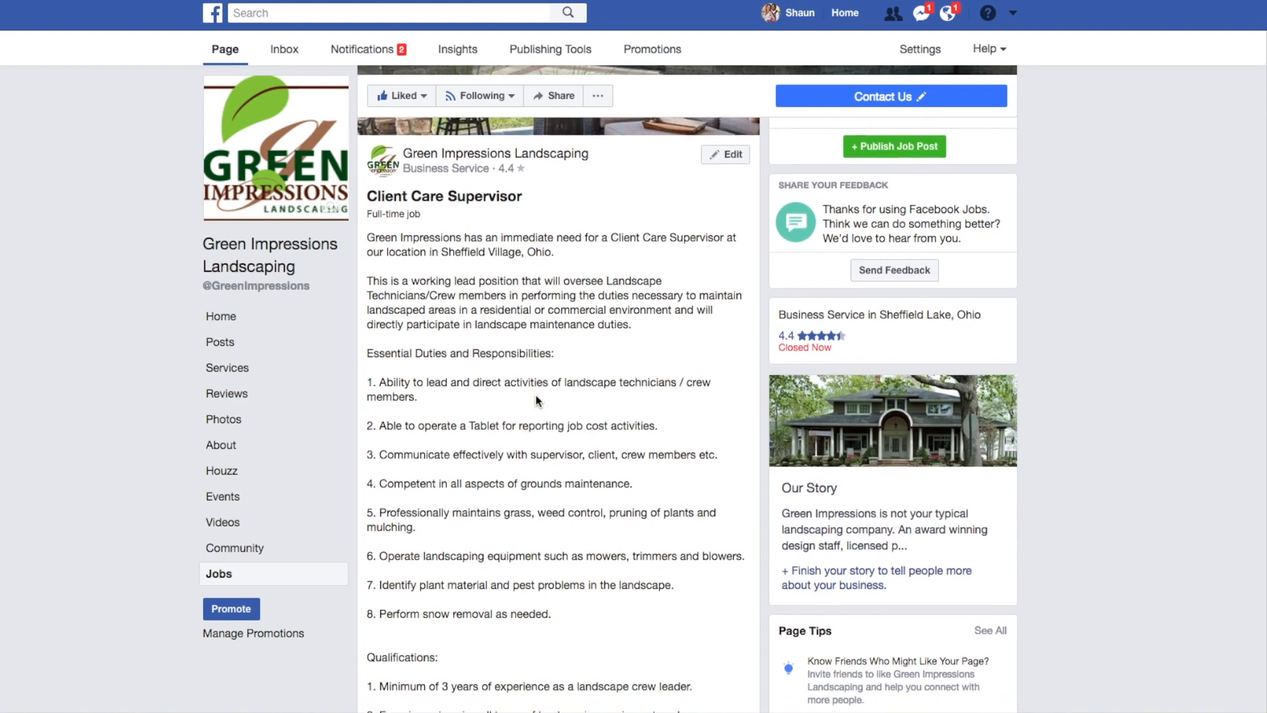
{"action": "scroll", "coordinate": [537, 400], "scroll_direction": "down", "scroll_amount": 1}
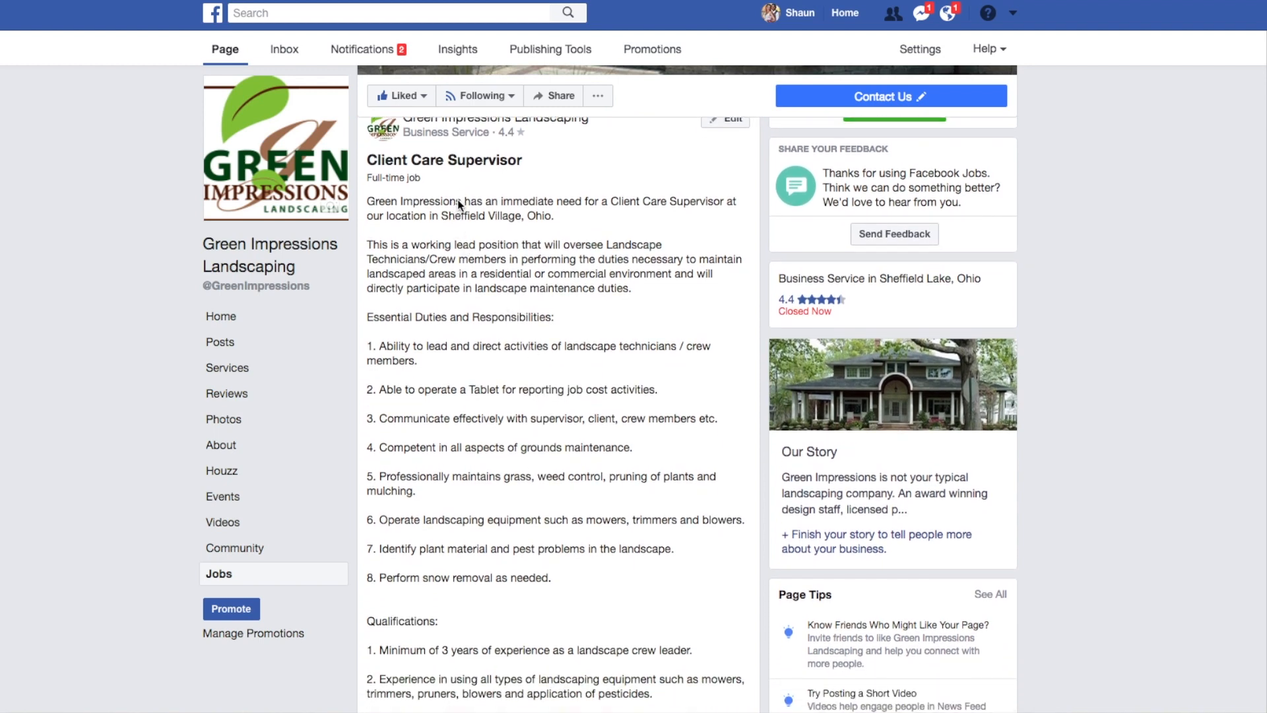
{"action": "scroll", "coordinate": [457, 200], "scroll_direction": "up", "scroll_amount": 1}
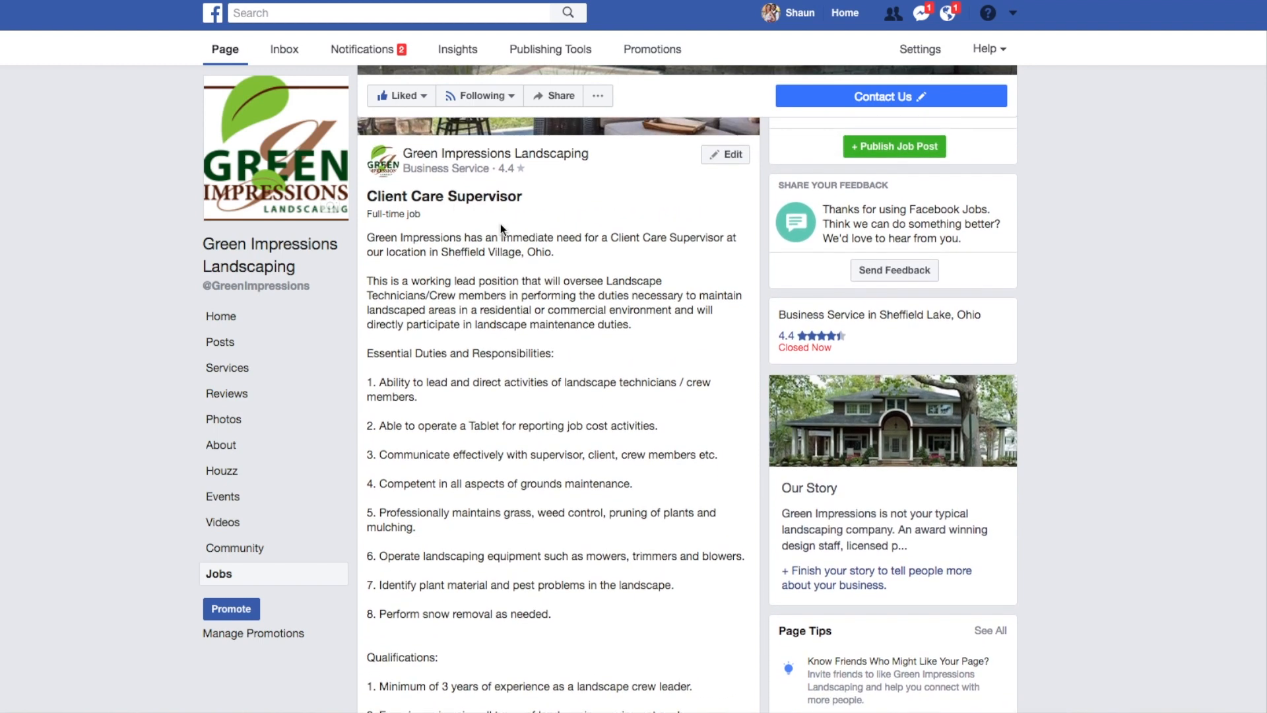
{"action": "scroll", "coordinate": [540, 430], "scroll_direction": "down", "scroll_amount": 6}
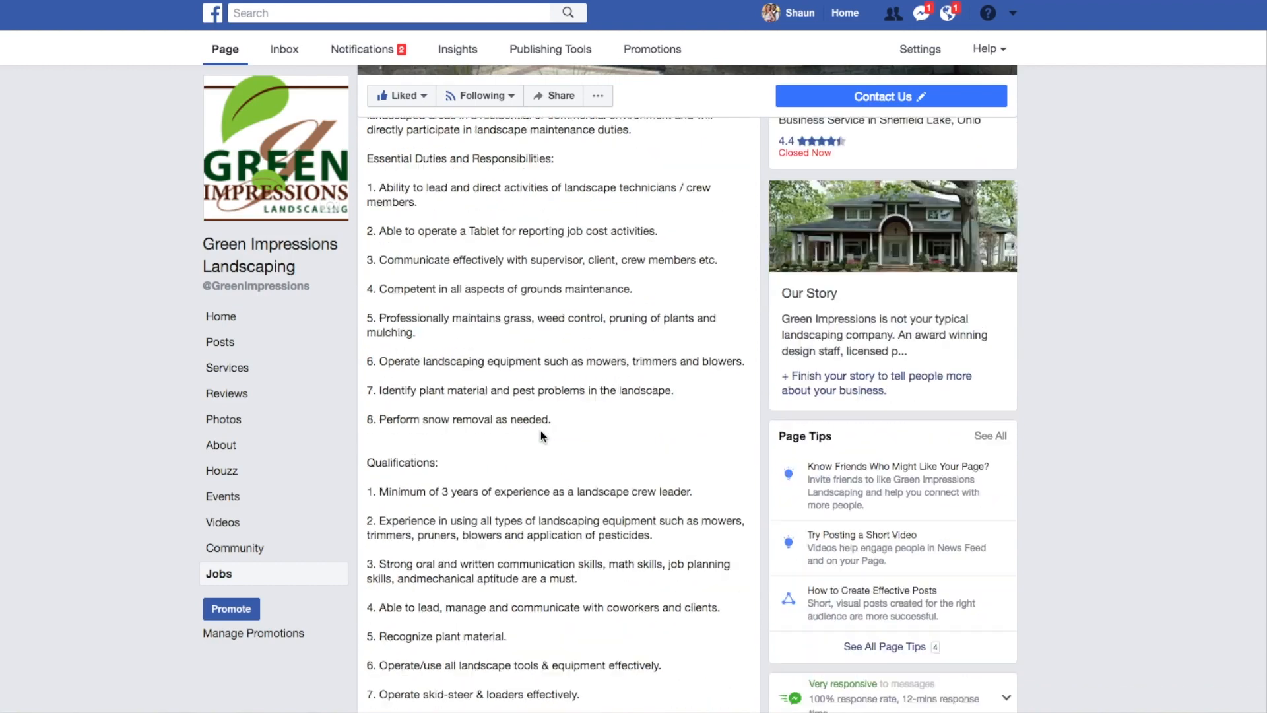
{"action": "scroll", "coordinate": [540, 430], "scroll_direction": "down", "scroll_amount": 8}
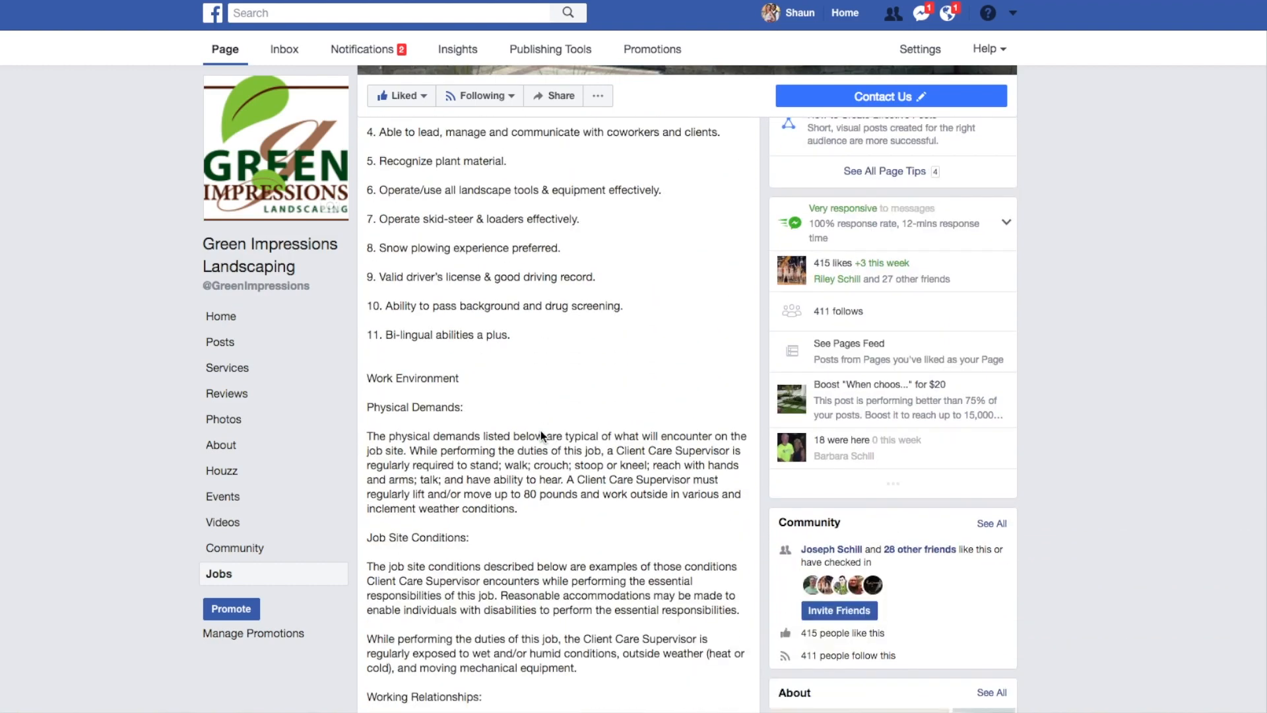
{"action": "scroll", "coordinate": [541, 430], "scroll_direction": "down", "scroll_amount": 4}
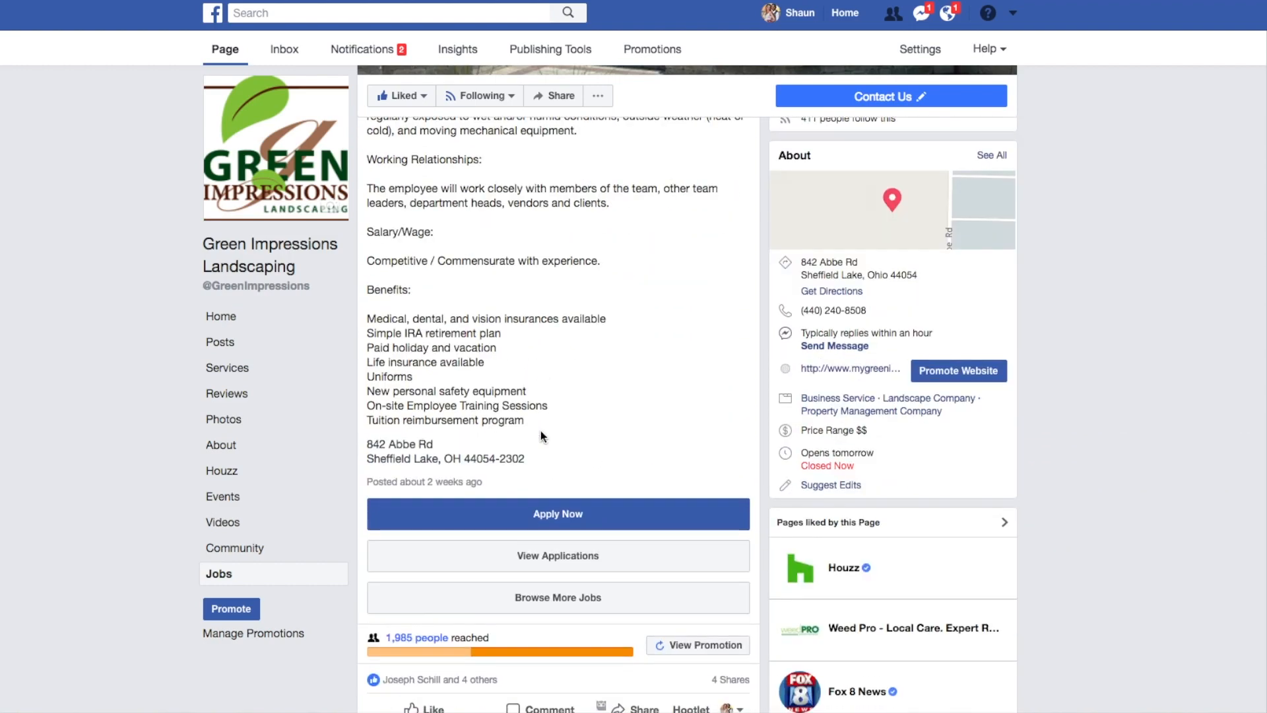
Open the application form for the Client Care Supervisor job, review its prefilled contact, experience and education sections, and cancel it.
{"action": "left_click", "coordinate": [580, 512]}
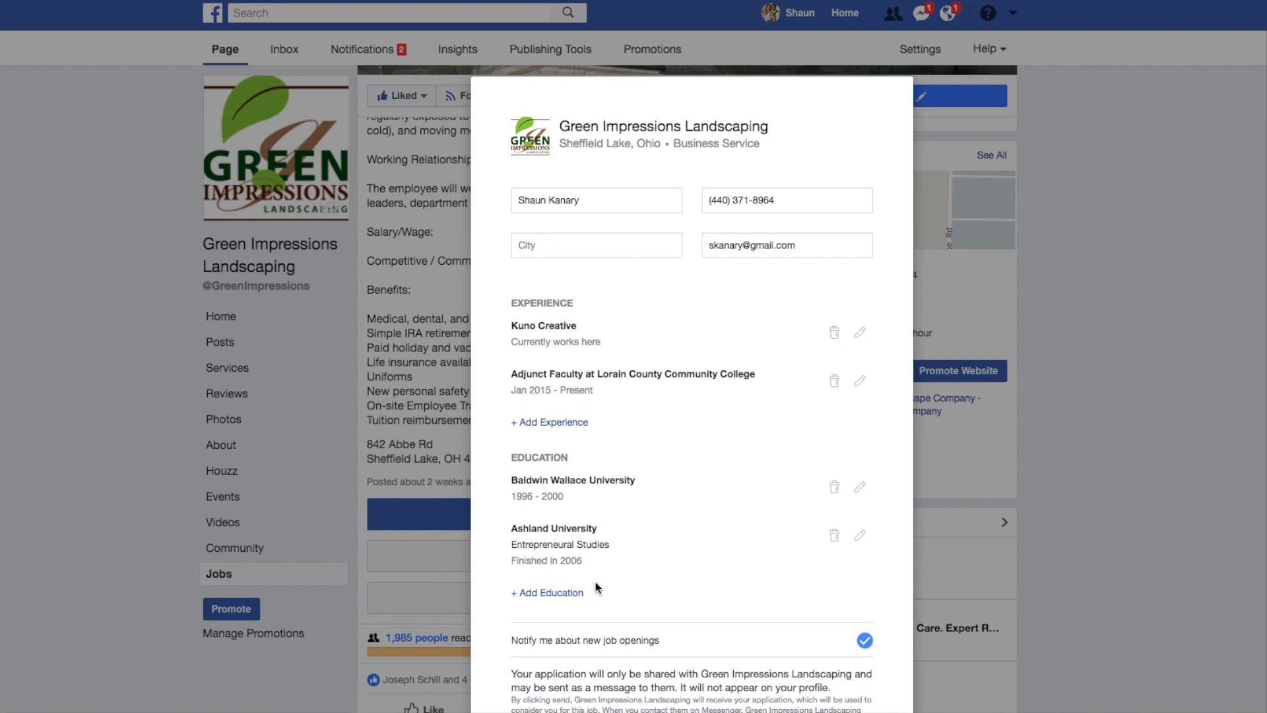
{"action": "scroll", "coordinate": [596, 584], "scroll_direction": "down", "scroll_amount": 1}
{"action": "scroll", "coordinate": [595, 584], "scroll_direction": "down", "scroll_amount": 1}
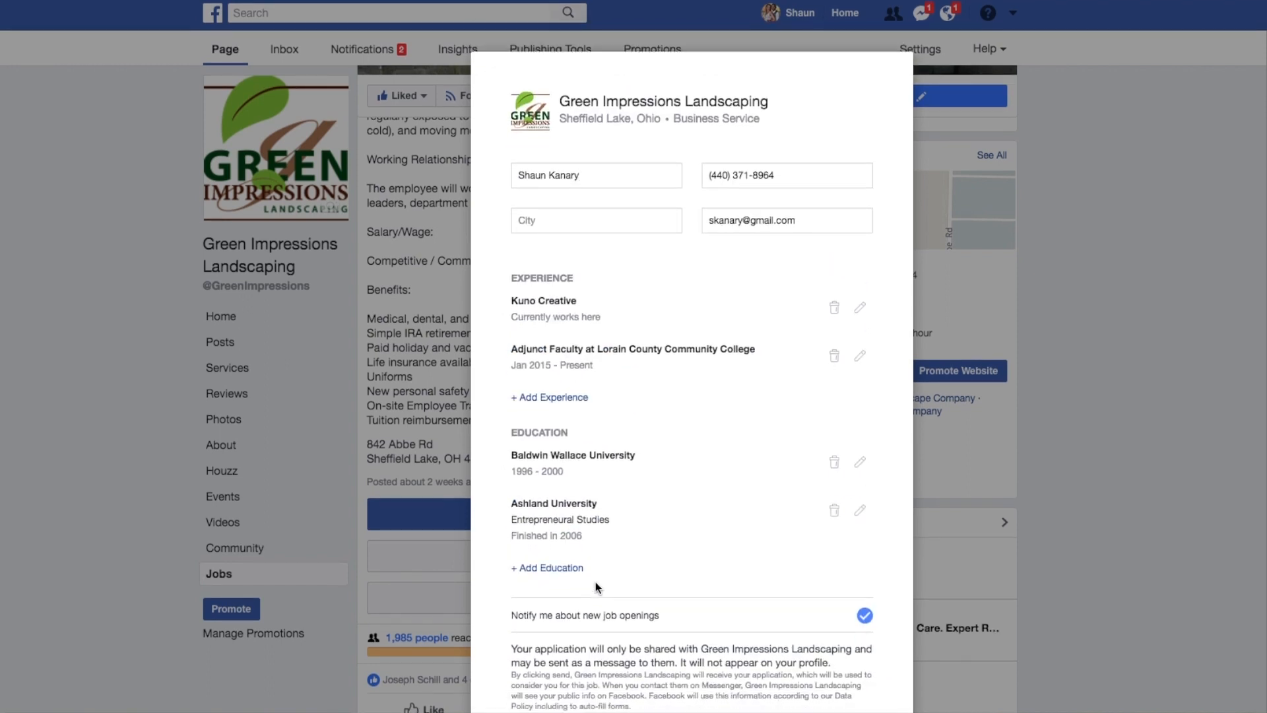
{"action": "scroll", "coordinate": [595, 581], "scroll_direction": "down", "scroll_amount": 3}
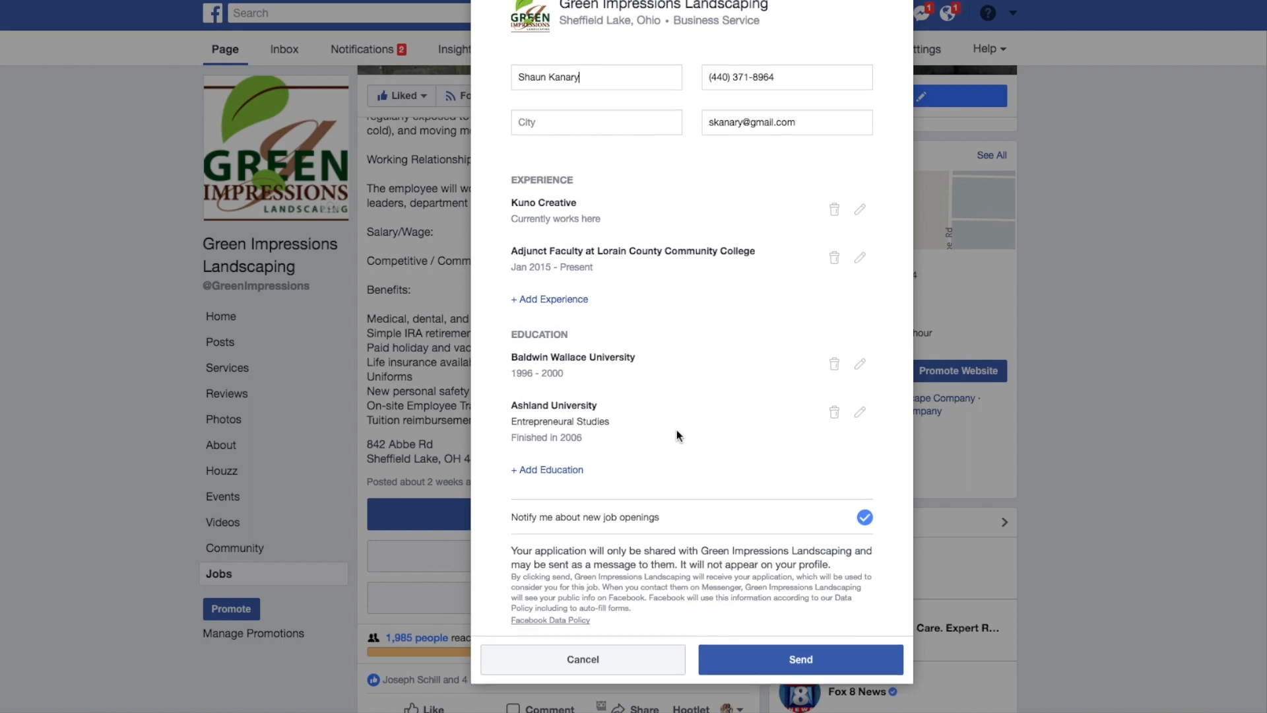
{"action": "scroll", "coordinate": [677, 436], "scroll_direction": "up", "scroll_amount": 2}
{"action": "scroll", "coordinate": [677, 435], "scroll_direction": "down", "scroll_amount": 2}
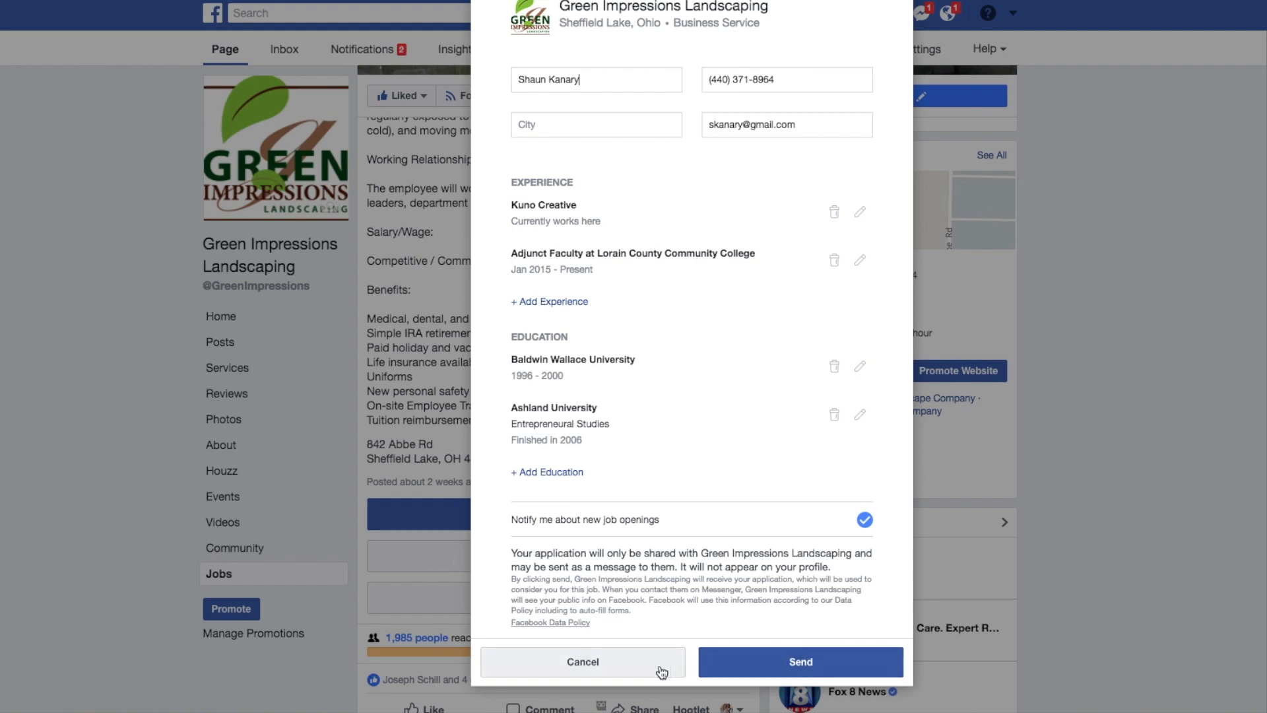
{"action": "left_click", "coordinate": [628, 660]}
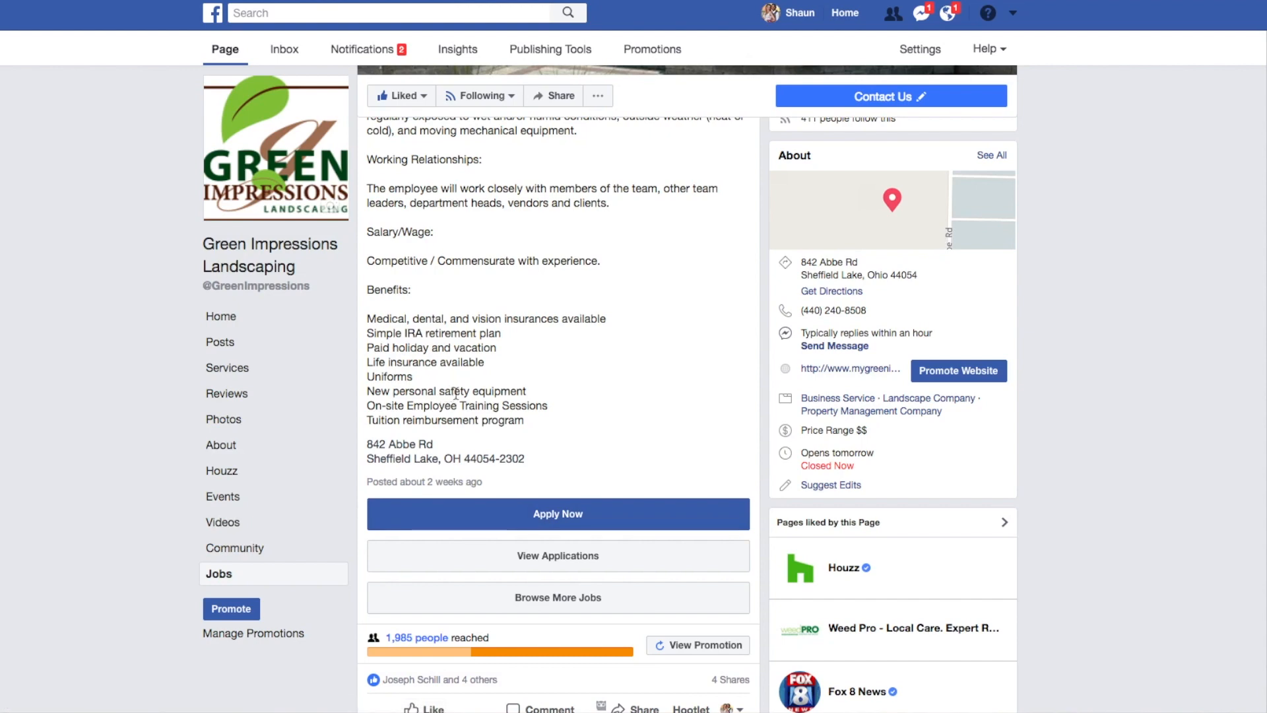
{"action": "scroll", "coordinate": [455, 394], "scroll_direction": "up", "scroll_amount": 1}
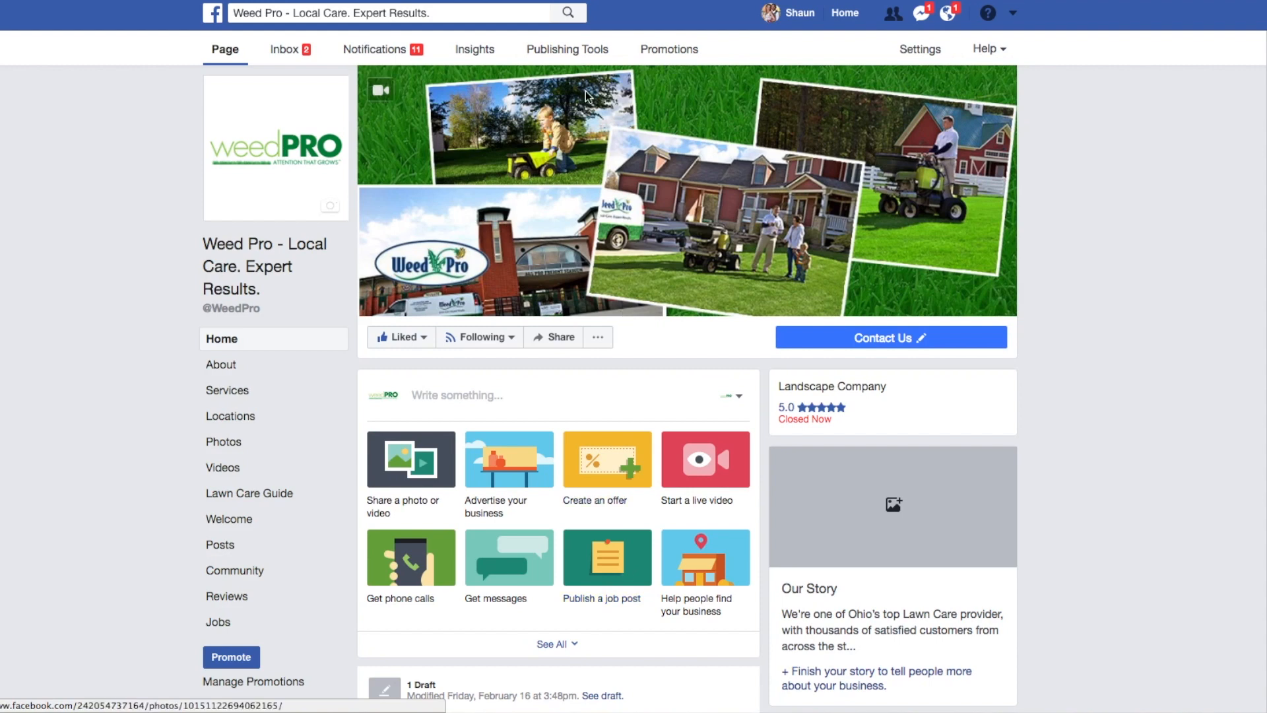
Go to the Weed Pro page's job applications in Publishing Tools and start a new job post.
{"action": "left_click", "coordinate": [580, 61]}
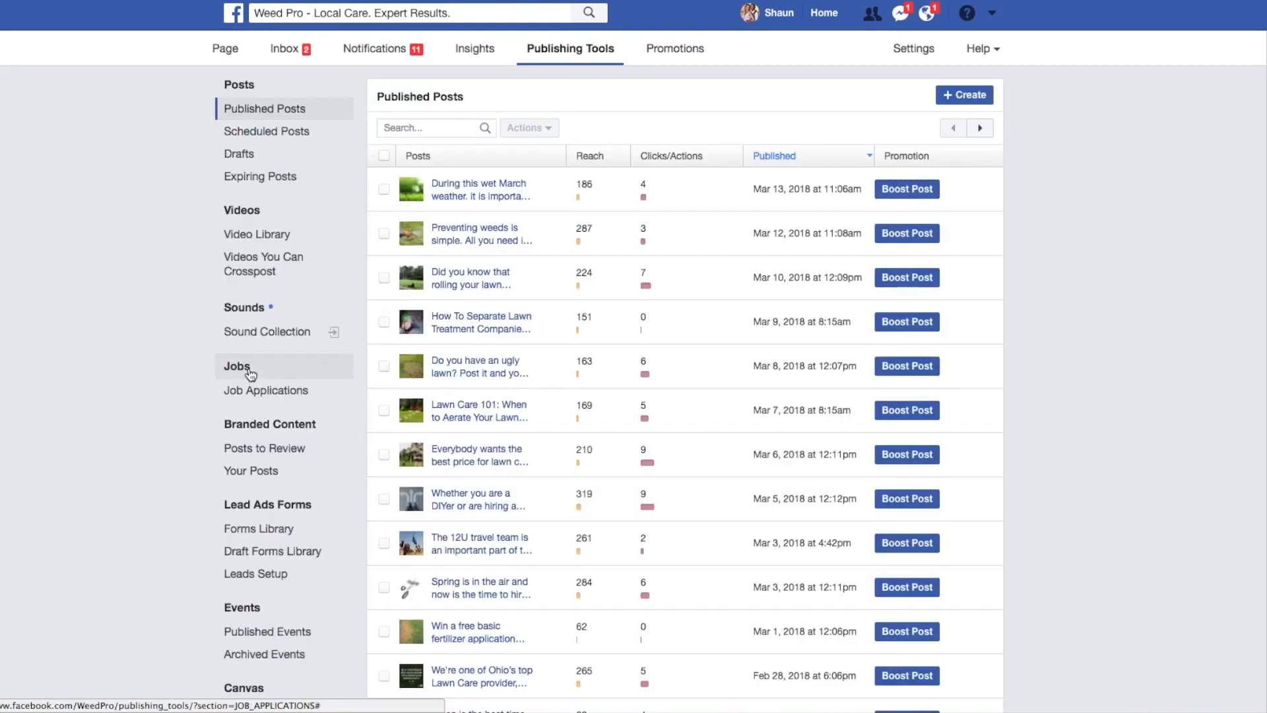
{"action": "left_click", "coordinate": [250, 373]}
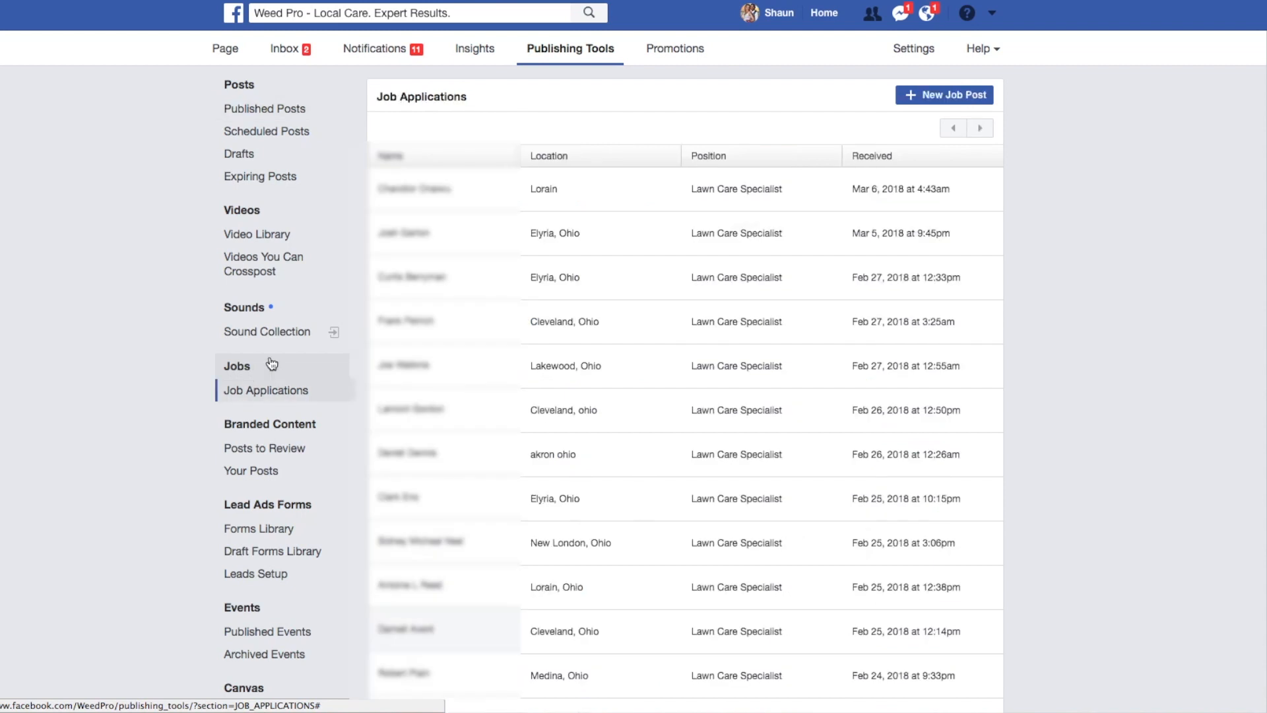
{"action": "left_click", "coordinate": [930, 104]}
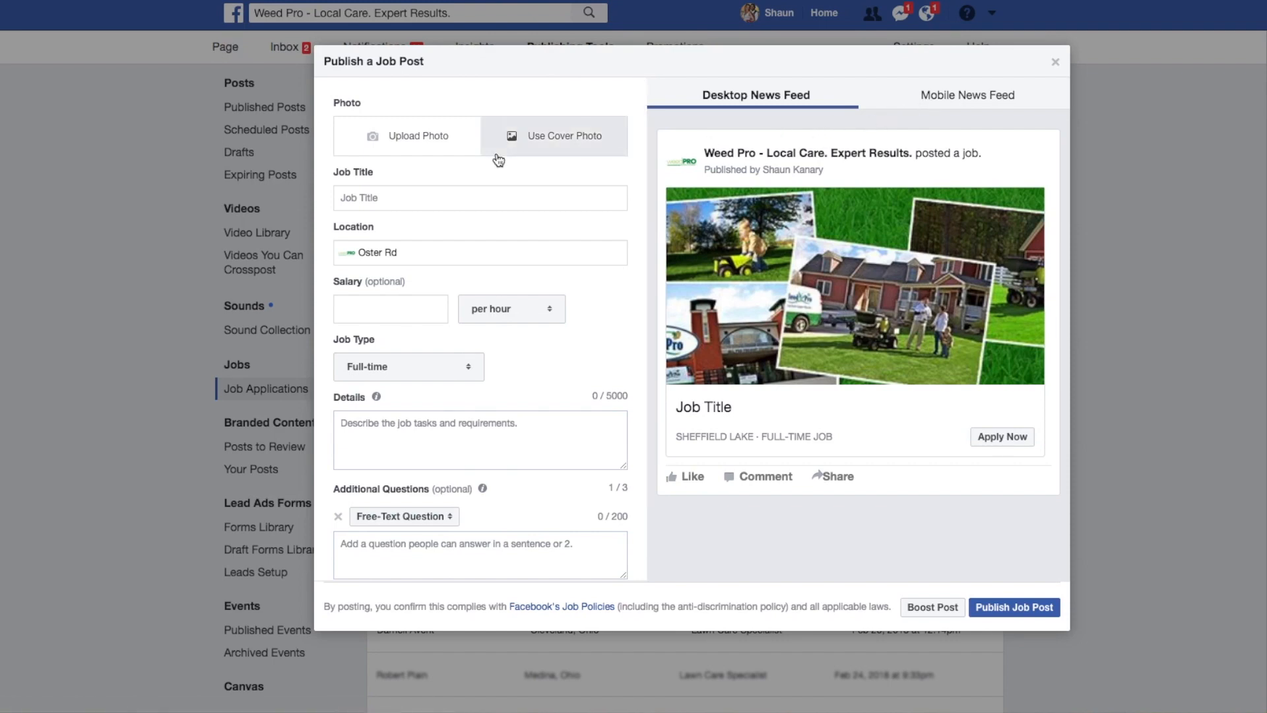
Upload USETHISFORJOBPOST.png from the Desktop as the job post's photo.
{"action": "left_click", "coordinate": [441, 139]}
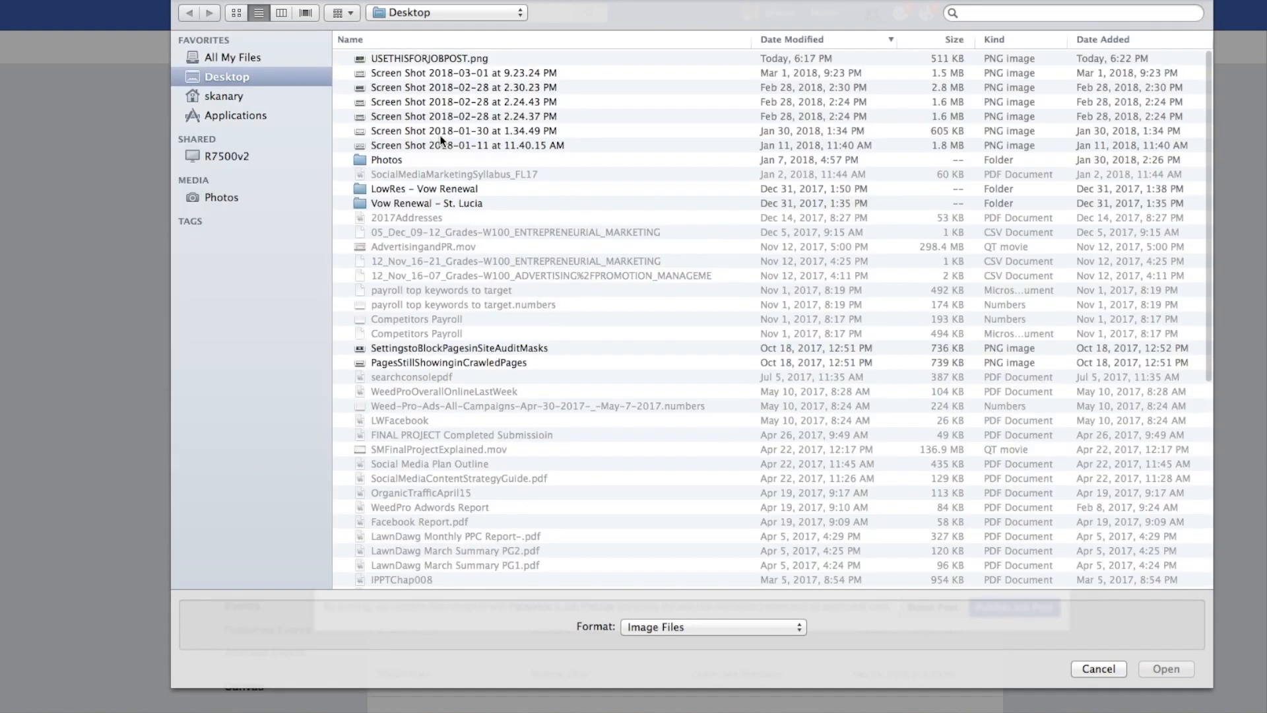
{"action": "left_click", "coordinate": [444, 58]}
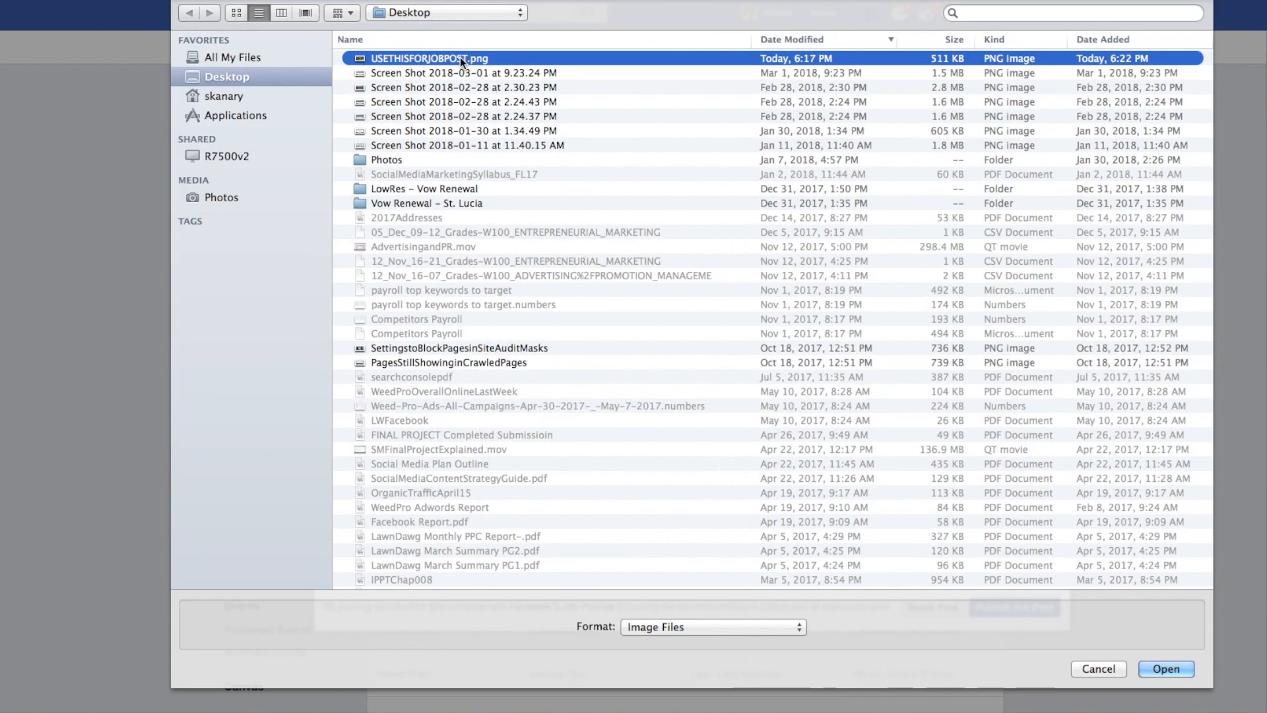
{"action": "left_click", "coordinate": [1154, 668]}
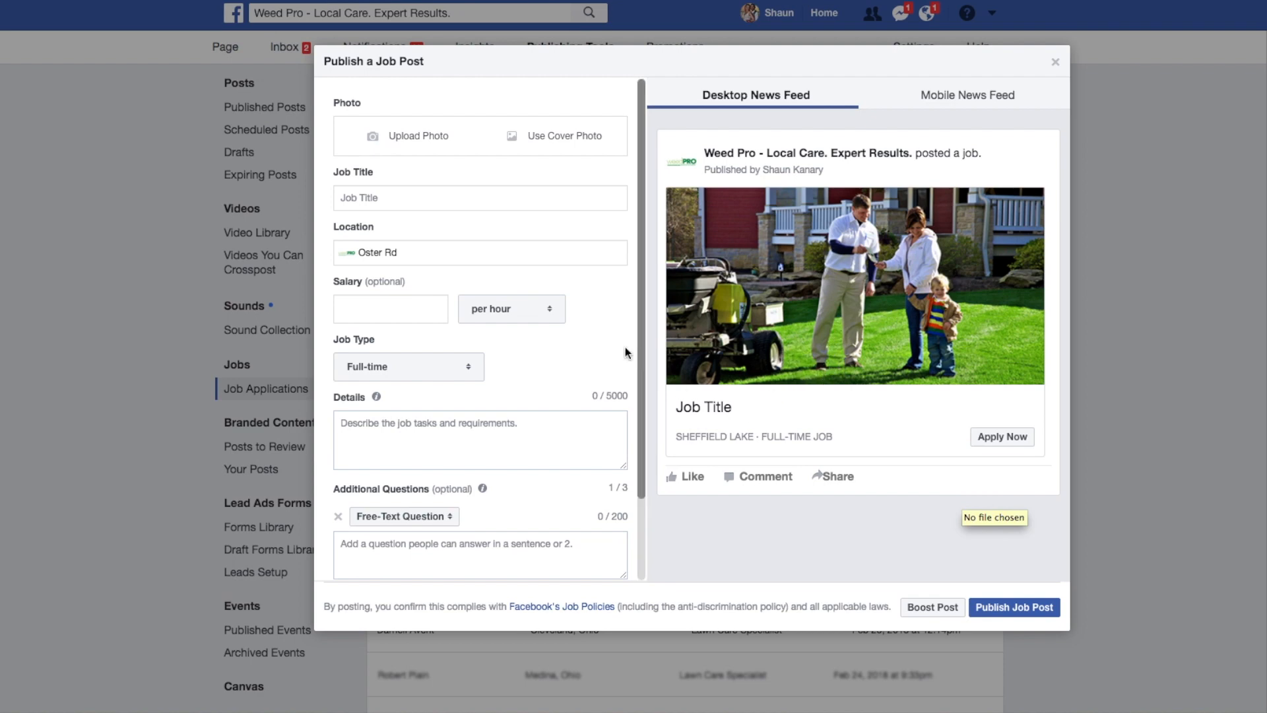
Enter "Lawn Technician Cleveland" as the job title.
{"action": "left_click", "coordinate": [386, 199]}
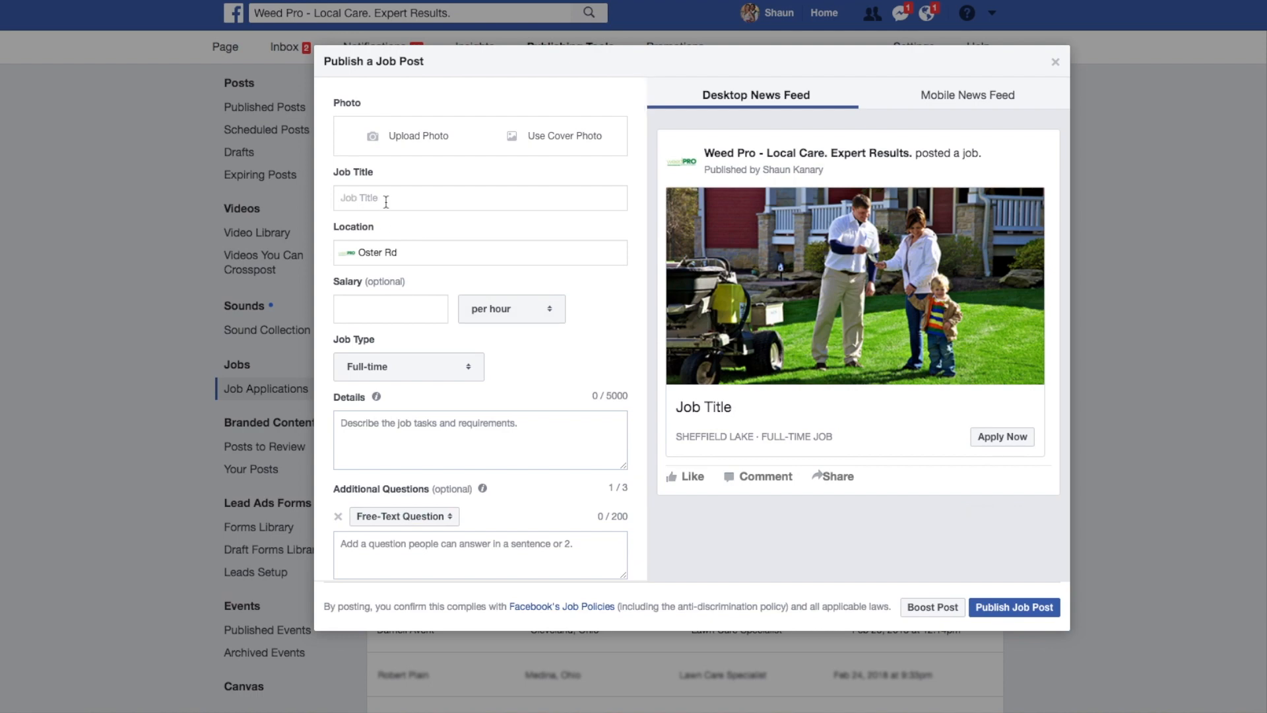
{"action": "type", "text": "Lawn Technician C"}
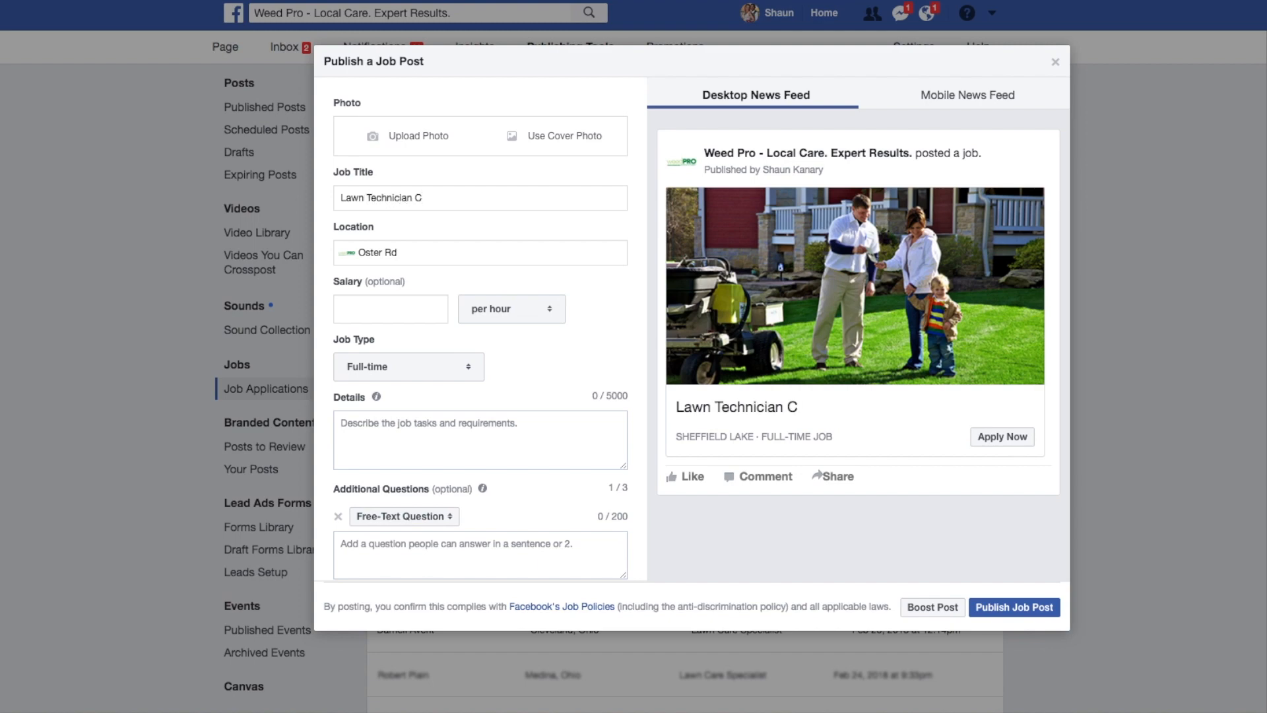
{"action": "type", "text": "leveland"}
Search for "weed pro local" as the job location and choose the Weed Pro - Local Care. Expert Results. branch in Bedford, Ohio.
{"action": "left_click_drag", "start_coordinate": [378, 229], "coordinate": [333, 229]}
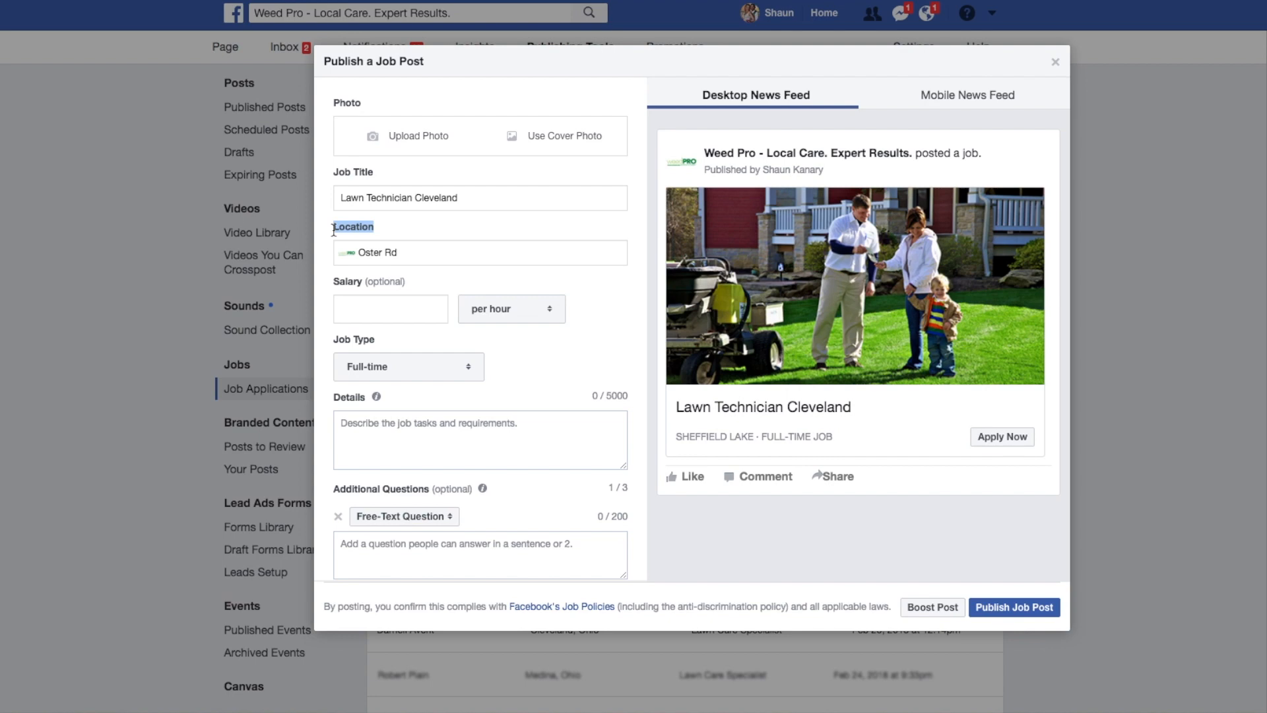
{"action": "triple_click", "coordinate": [403, 252]}
{"action": "type", "text": "weed pro "}
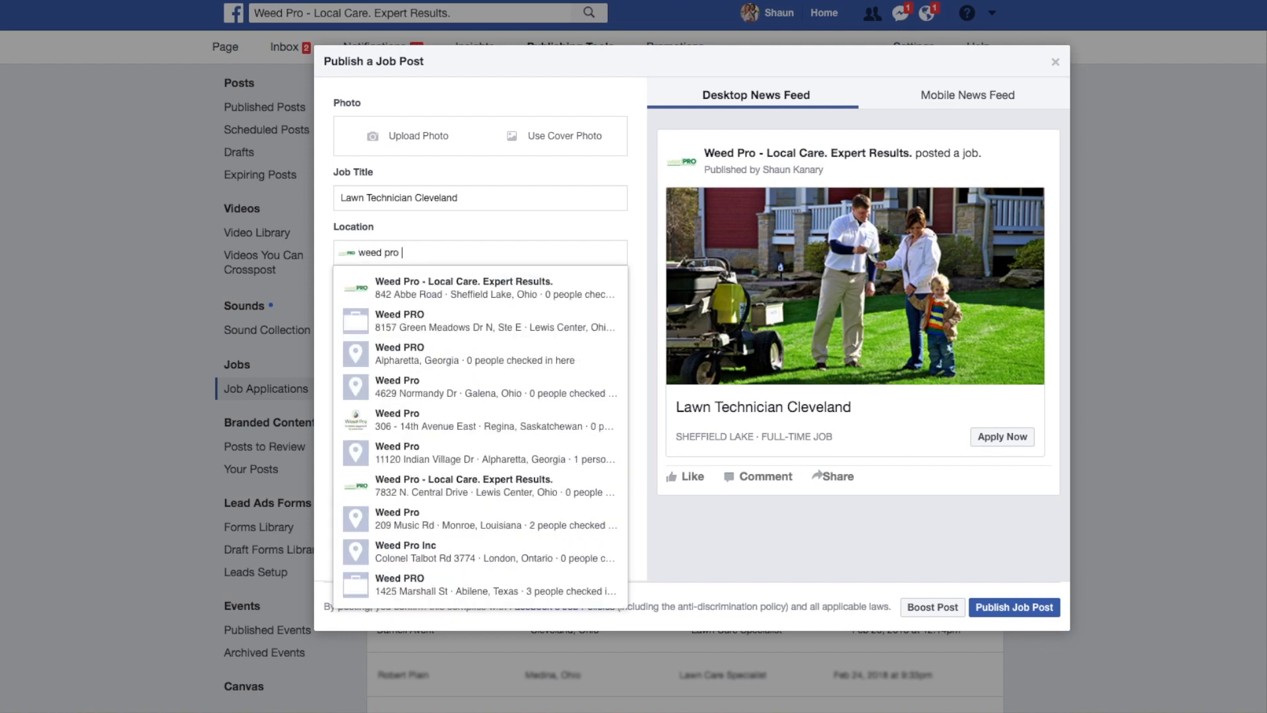
{"action": "type", "text": "local"}
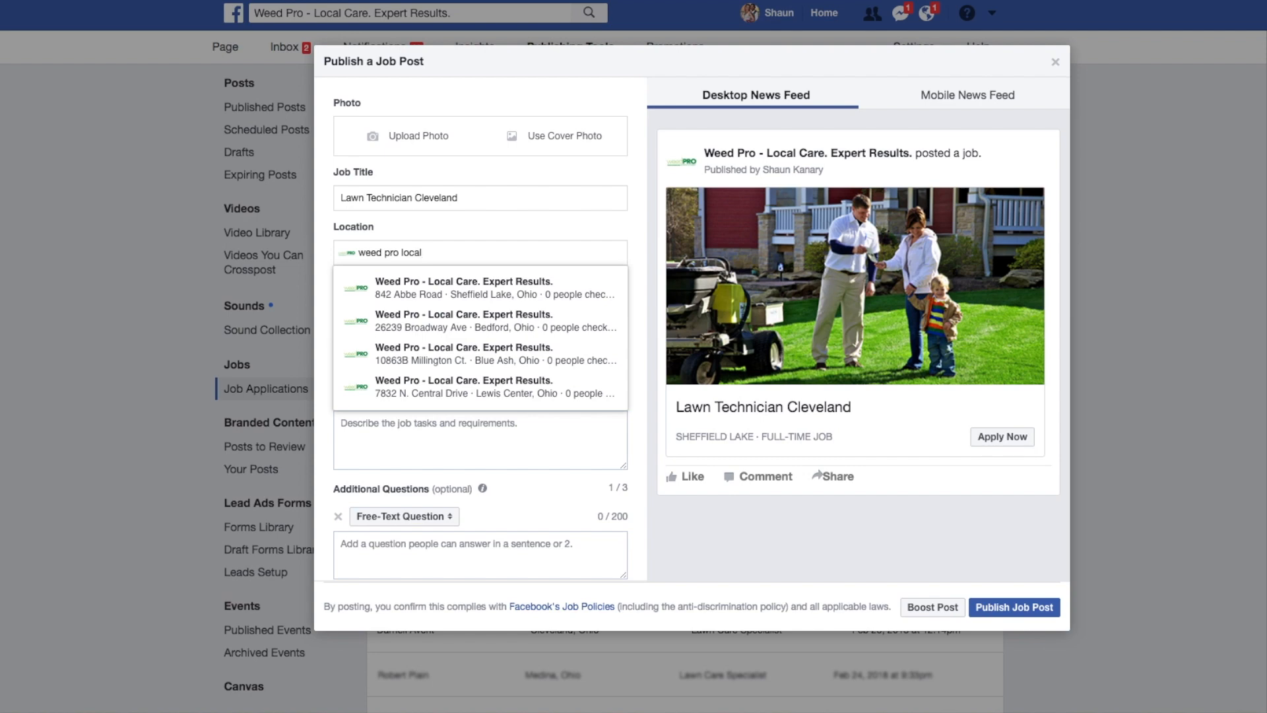
{"action": "left_click", "coordinate": [481, 331]}
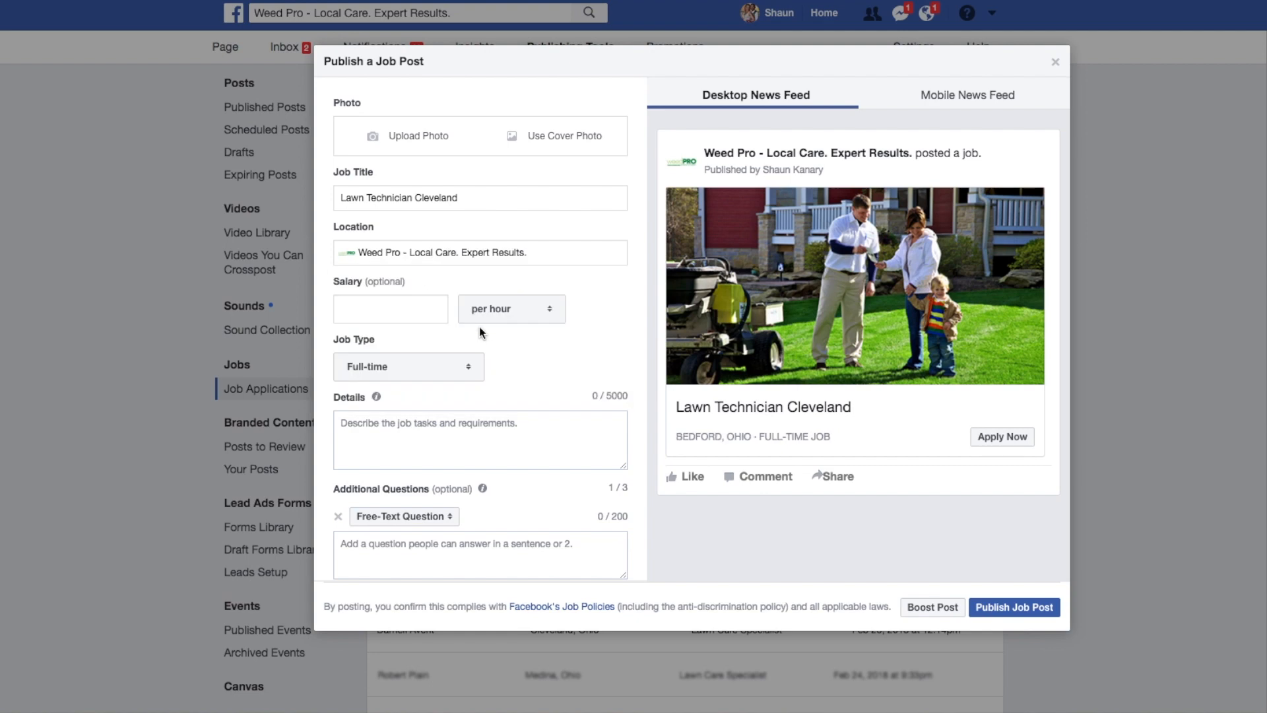
Set the salary to $12.00 per hour and keep the job type as Full-time after checking the available options.
{"action": "left_click", "coordinate": [412, 311]}
{"action": "type", "text": "12.--"}
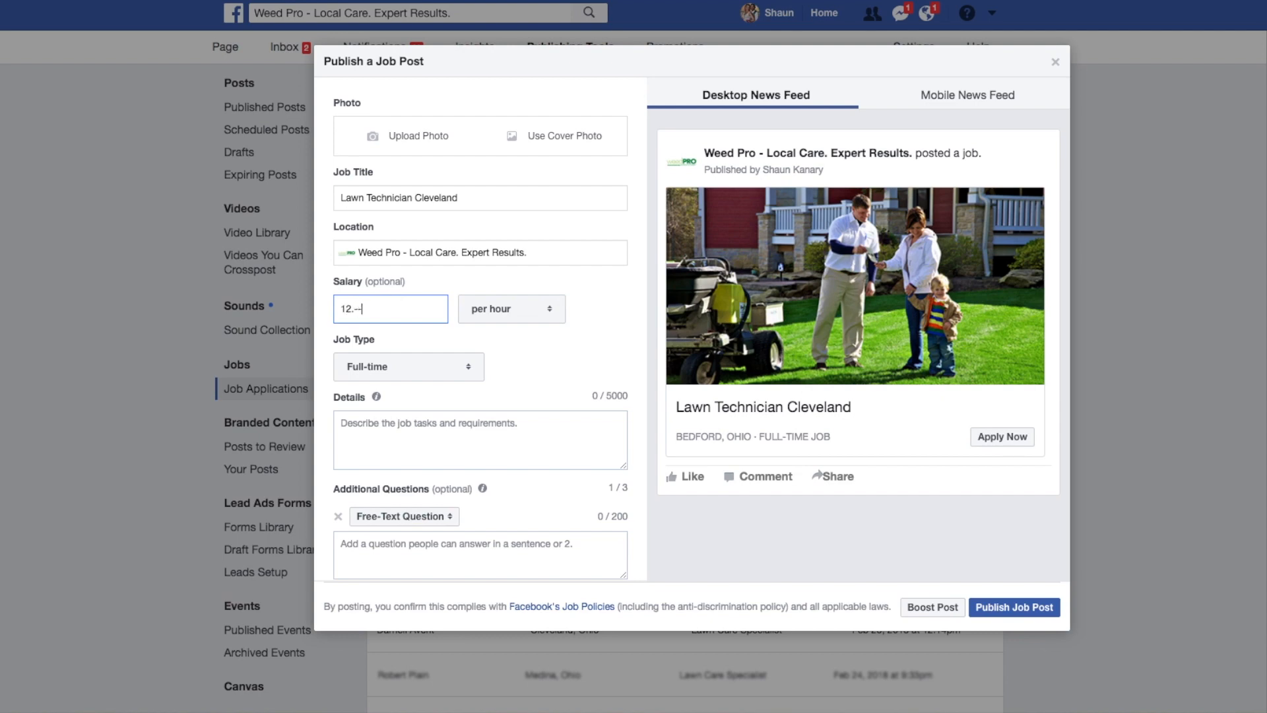
{"action": "key", "text": "BackSpace"}
{"action": "key", "text": "BackSpace"}
{"action": "type", "text": "00"}
{"action": "left_click", "coordinate": [549, 315]}
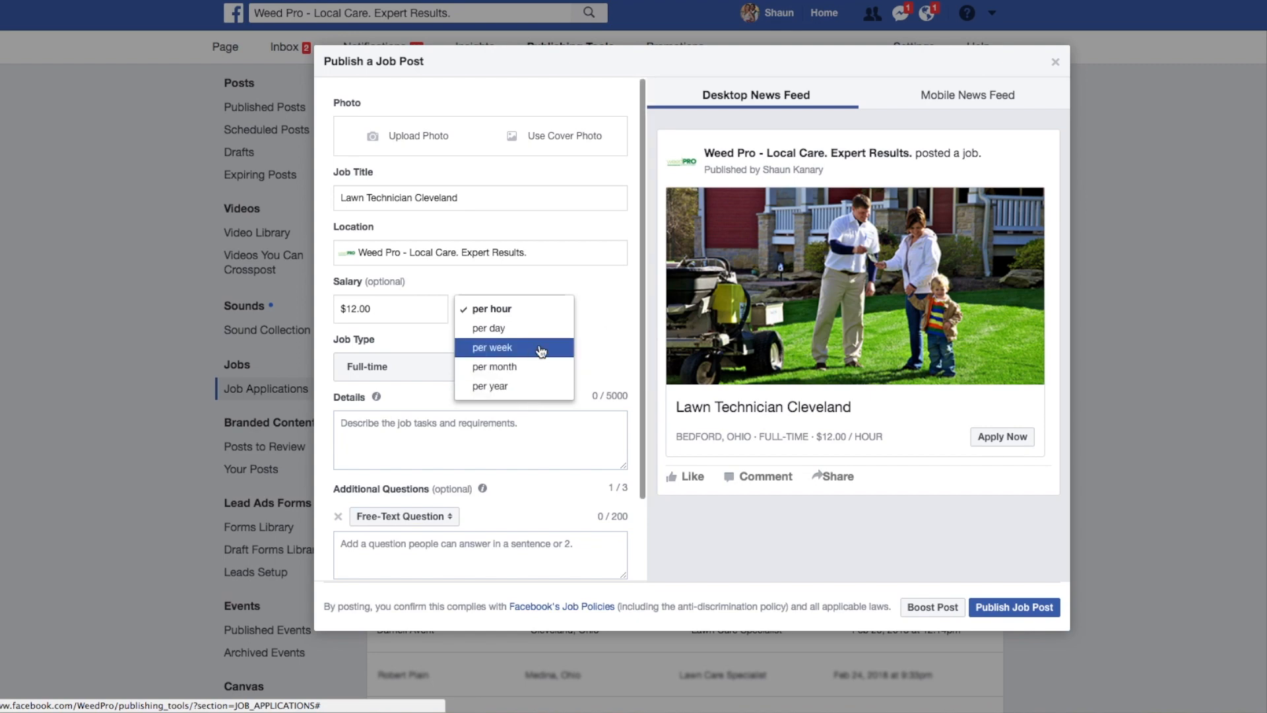
{"action": "left_click", "coordinate": [620, 315]}
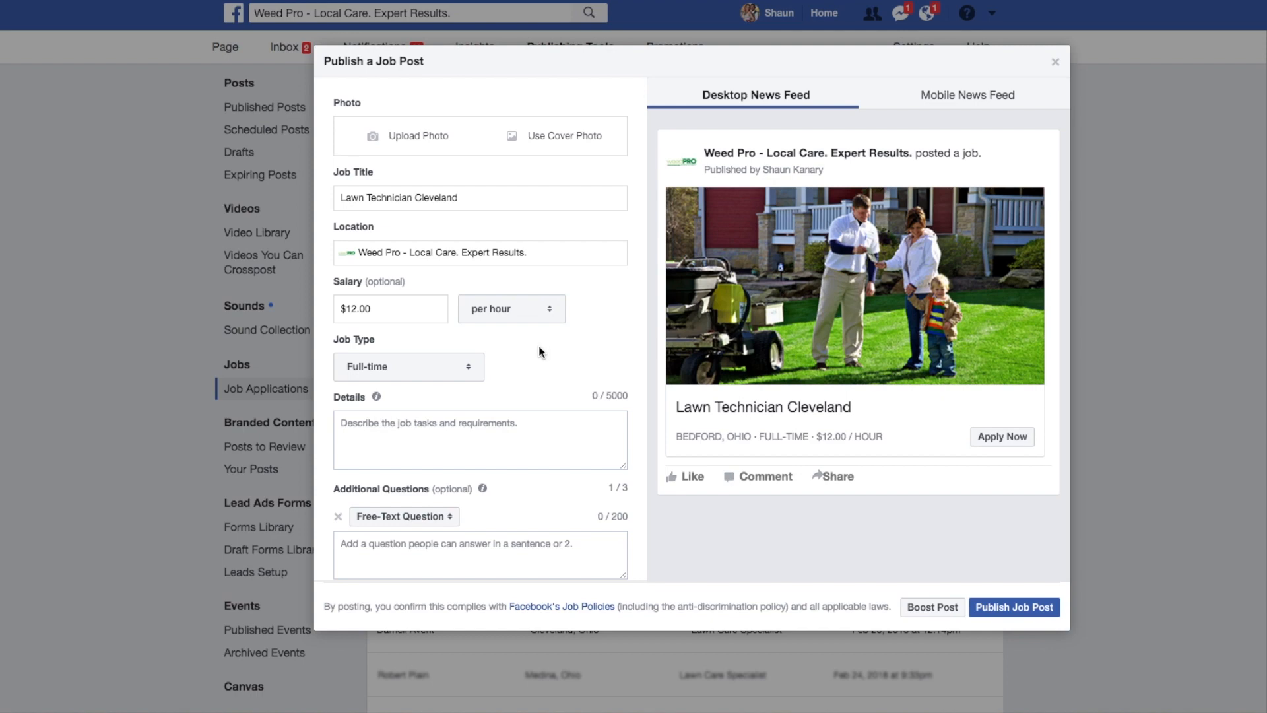
{"action": "left_click", "coordinate": [468, 372]}
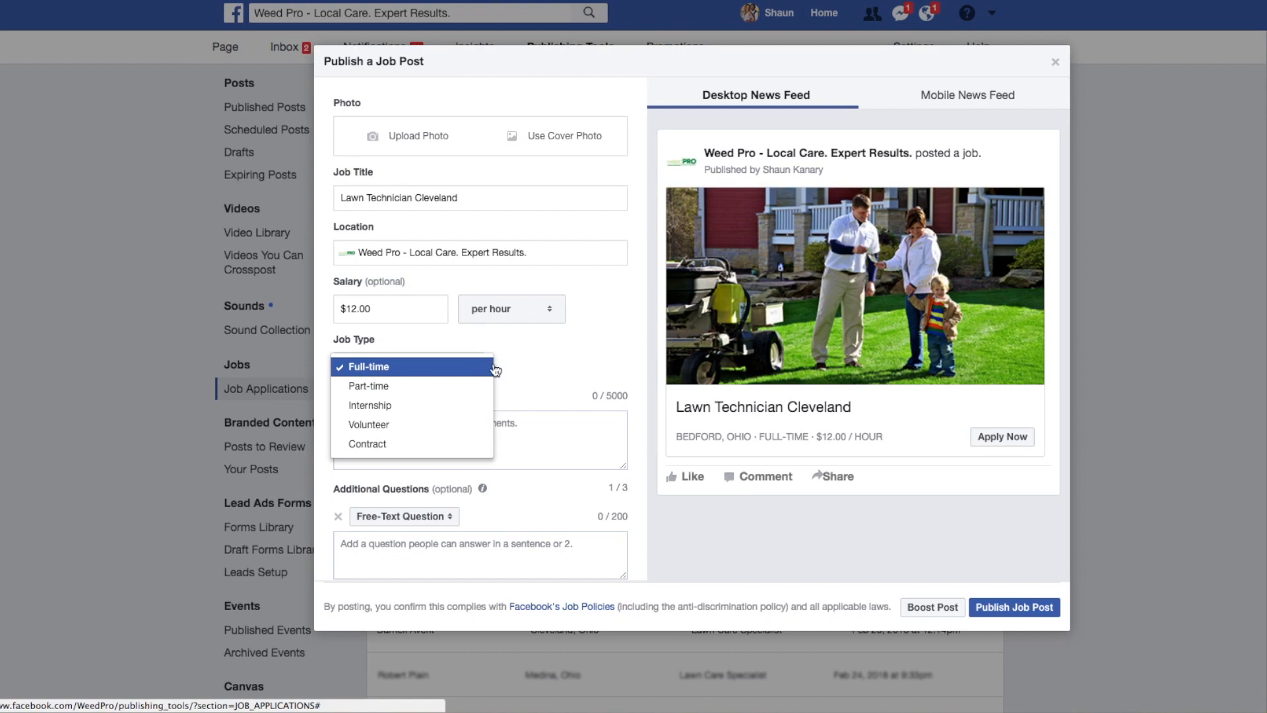
{"action": "left_click", "coordinate": [549, 365]}
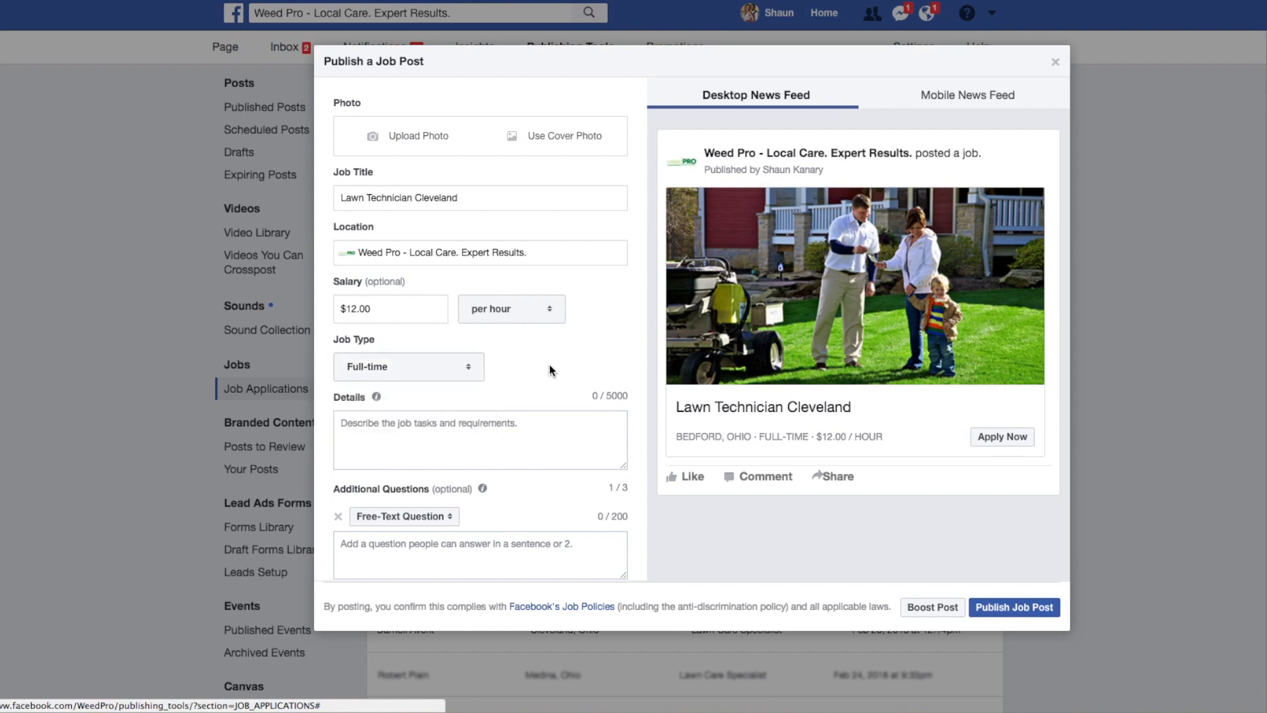
Review the Client Care Supervisor post on the Green Impressions Landscaping page as an example for the job details.
{"action": "left_click", "coordinate": [506, 431]}
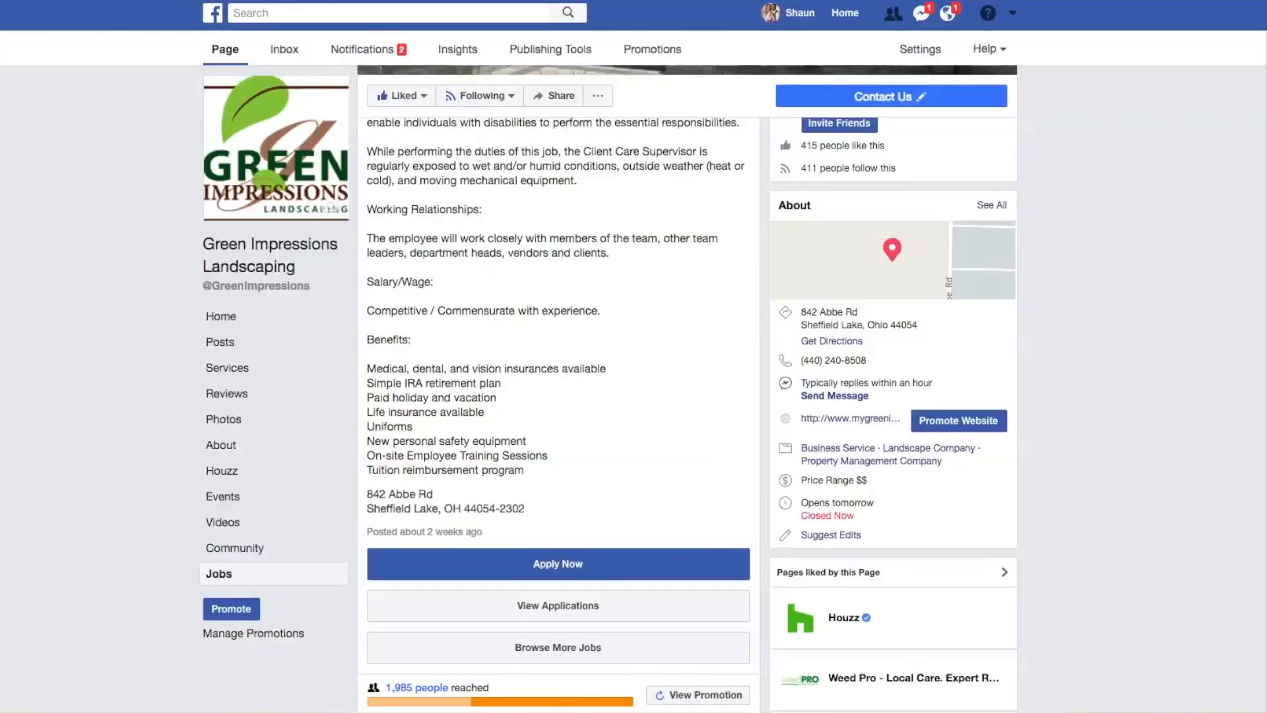
{"action": "scroll", "coordinate": [614, 310], "scroll_direction": "up", "scroll_amount": 10}
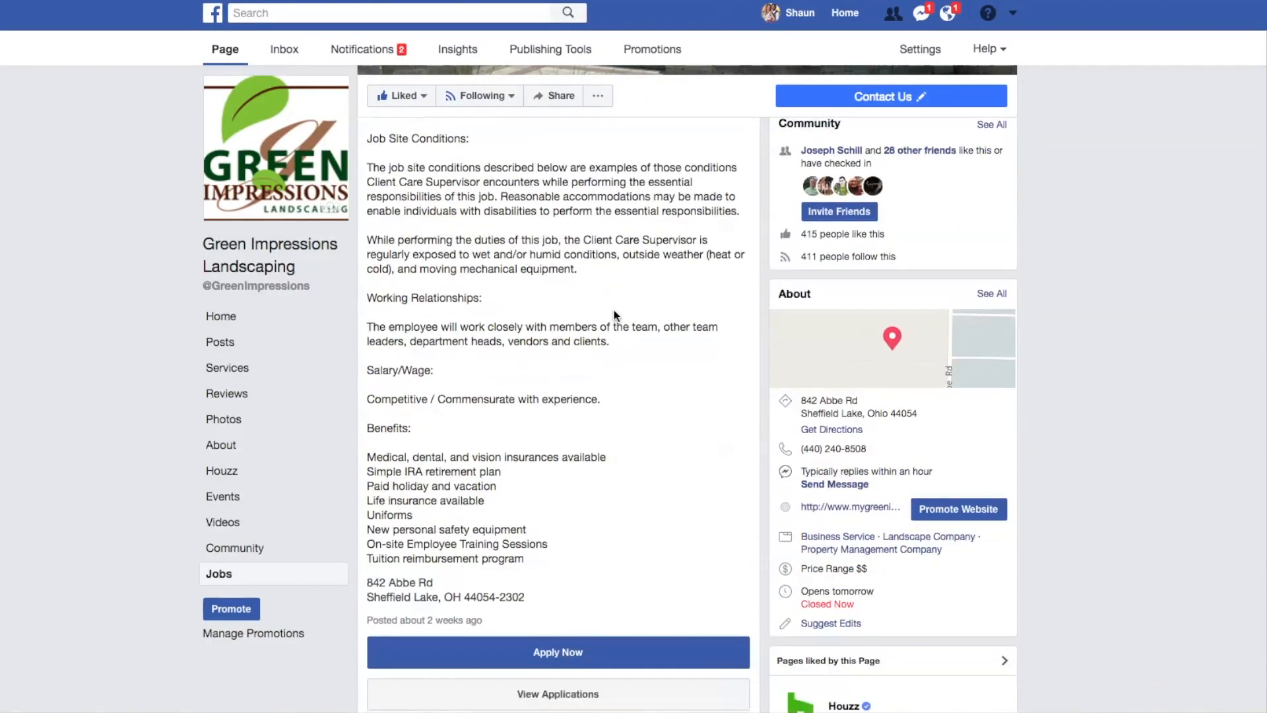
{"action": "scroll", "coordinate": [614, 310], "scroll_direction": "up", "scroll_amount": 6}
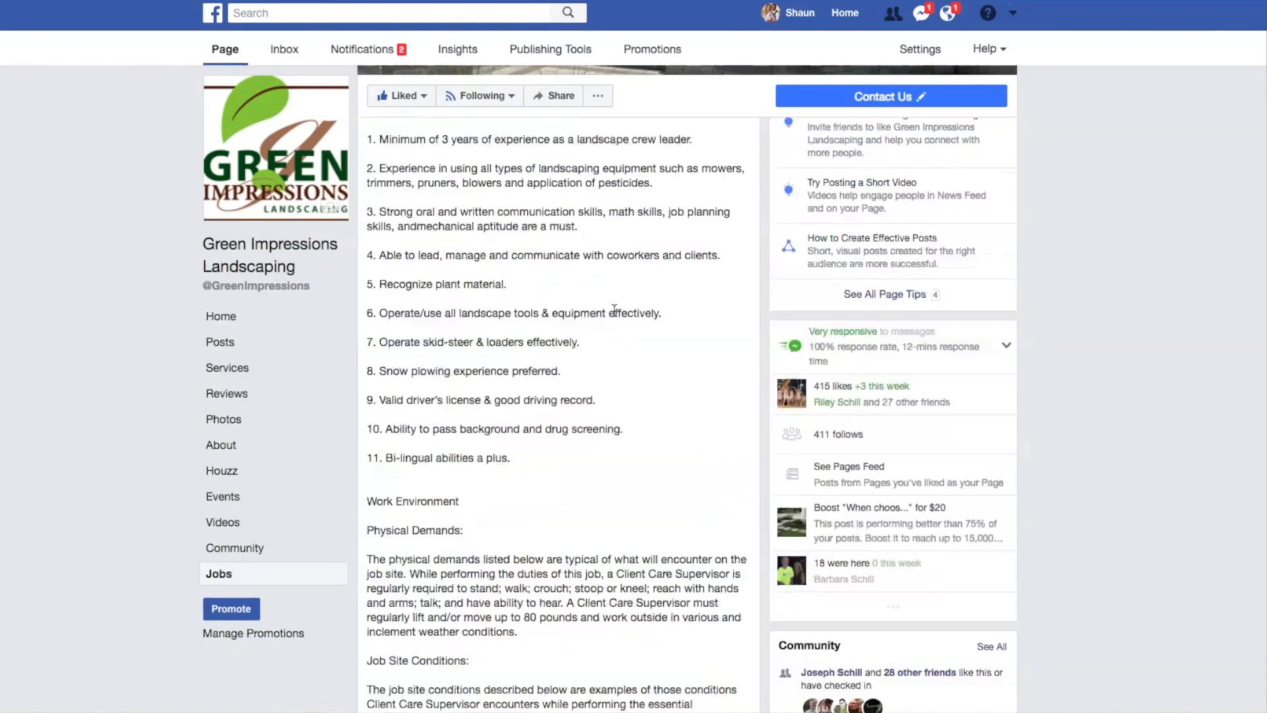
{"action": "scroll", "coordinate": [614, 310], "scroll_direction": "up", "scroll_amount": 7}
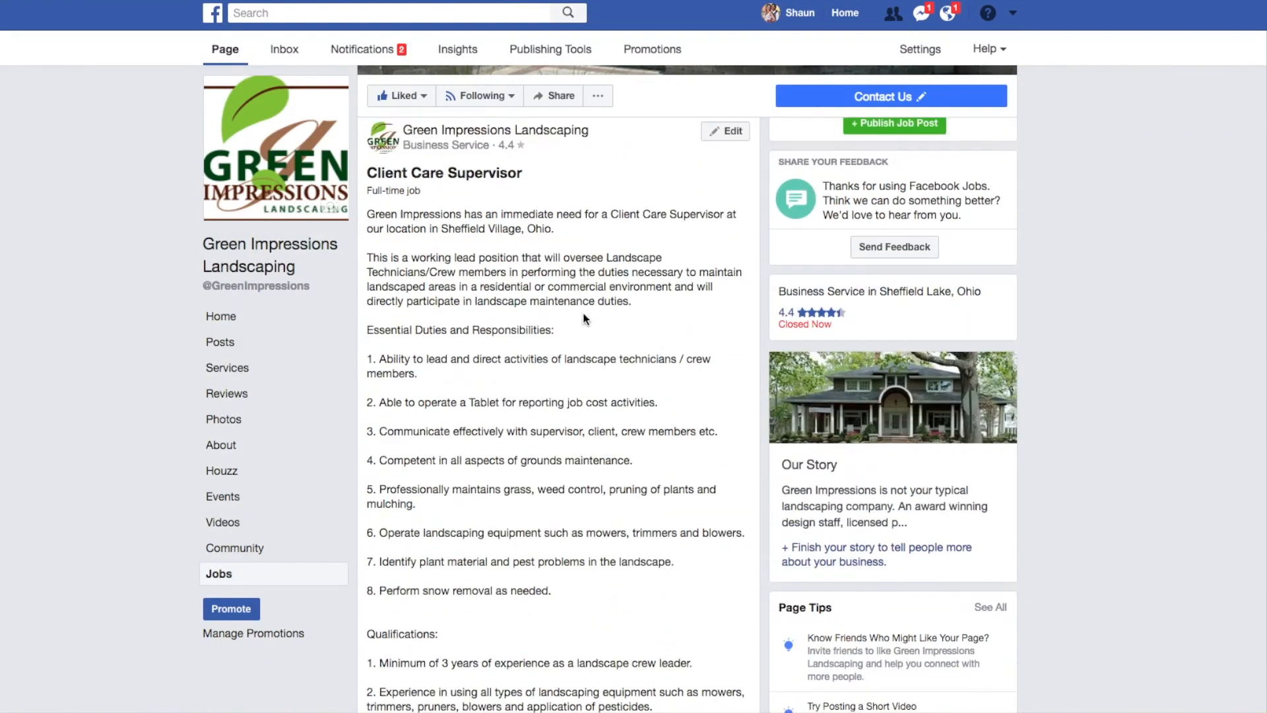
Read through the duties and qualifications in the Client Care Supervisor example post.
{"action": "scroll", "coordinate": [504, 425], "scroll_direction": "down", "scroll_amount": 4}
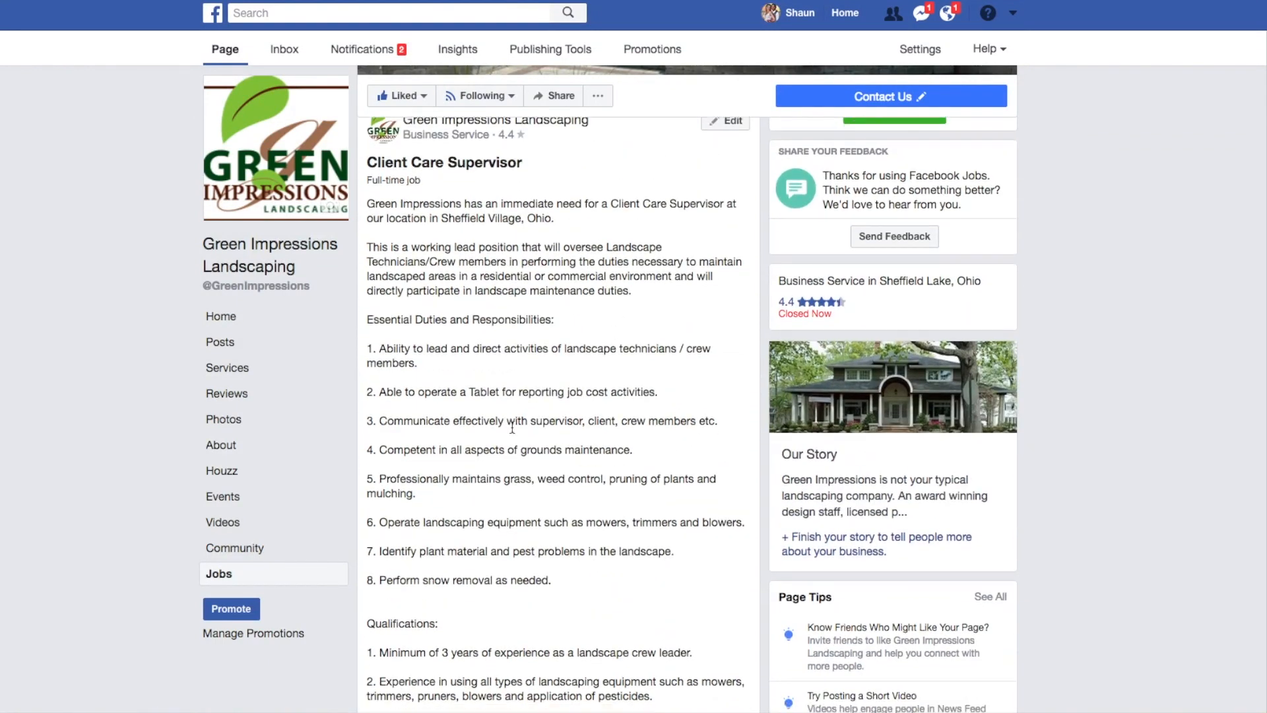
{"action": "scroll", "coordinate": [512, 427], "scroll_direction": "down", "scroll_amount": 3}
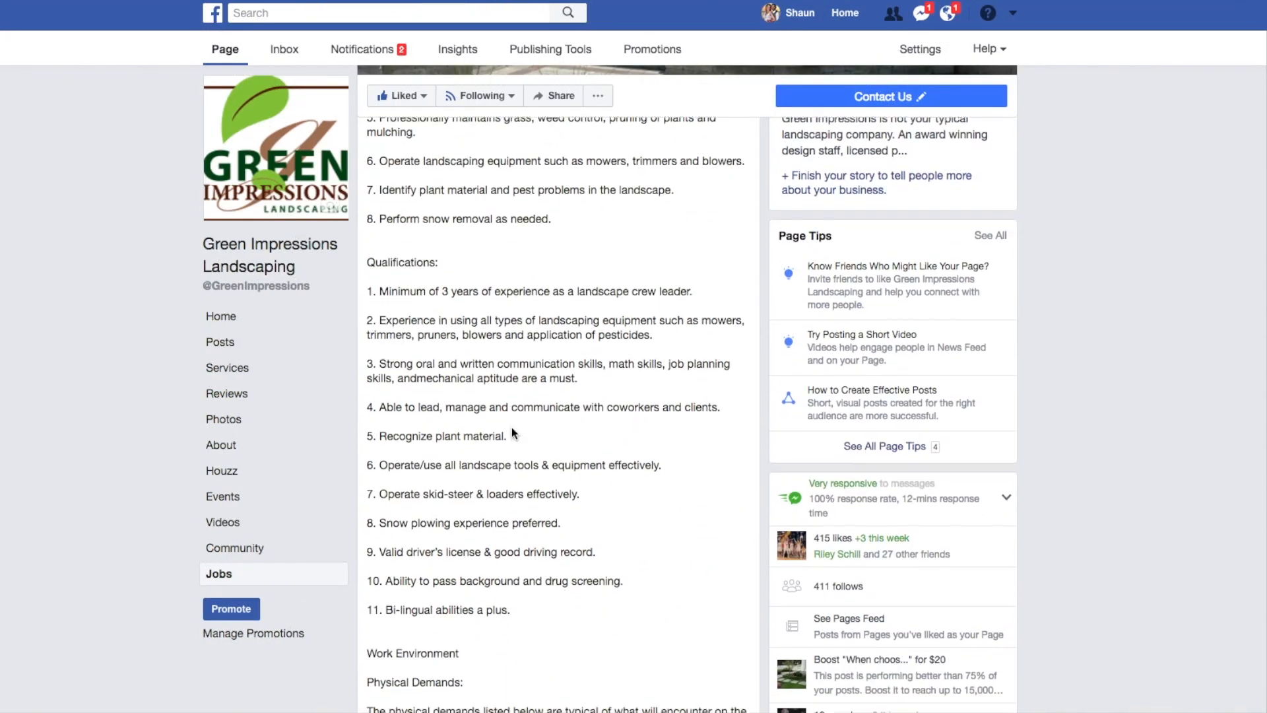
{"action": "scroll", "coordinate": [512, 428], "scroll_direction": "up", "scroll_amount": 6}
{"action": "scroll", "coordinate": [512, 426], "scroll_direction": "up", "scroll_amount": 1}
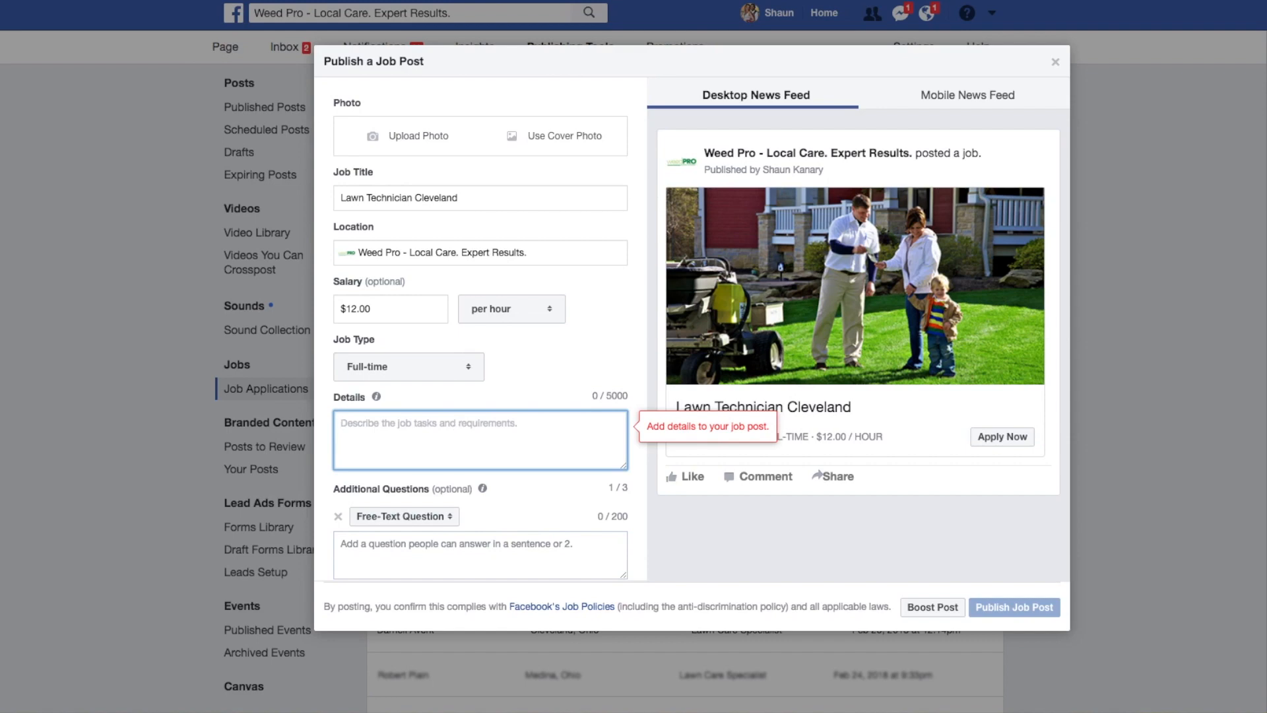
Enter the job details "Join a growing team and enjoy working outdoors. Looking for experienced lawn care technicians.".
{"action": "type", "text": "Here"}
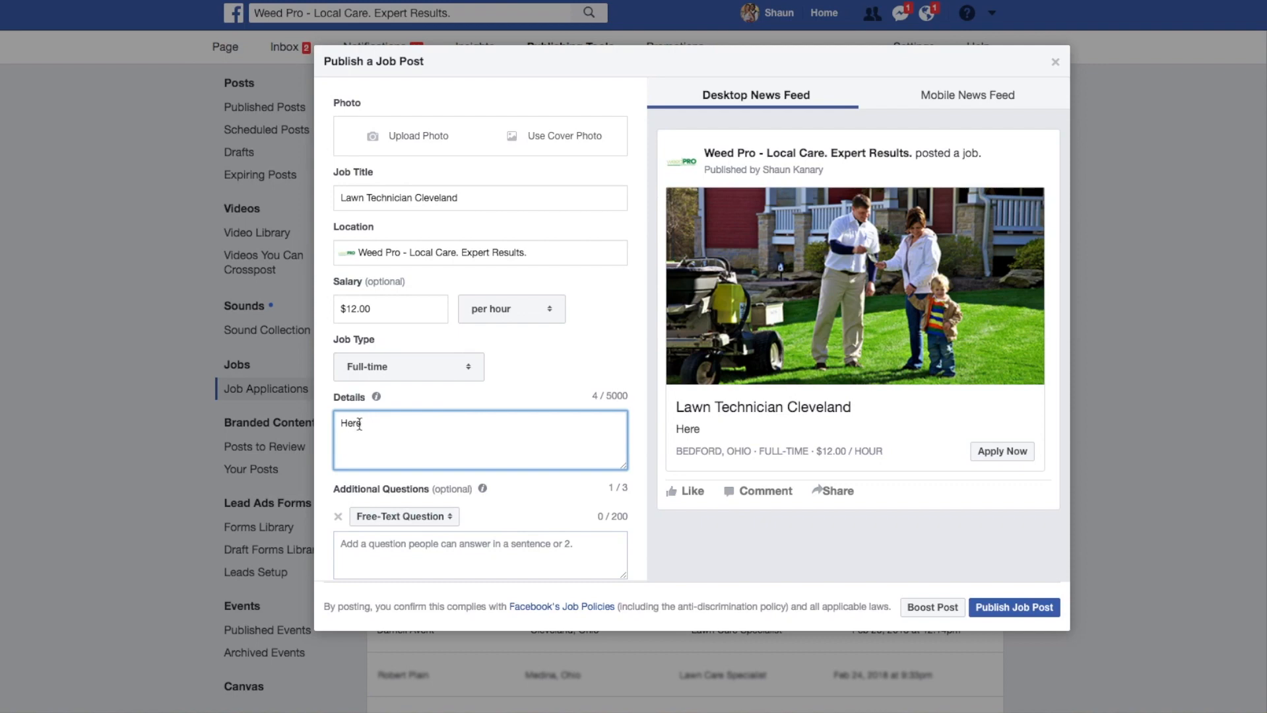
{"action": "left_click_drag", "start_coordinate": [359, 422], "coordinate": [341, 424]}
{"action": "type", "text": "Join a growing team "}
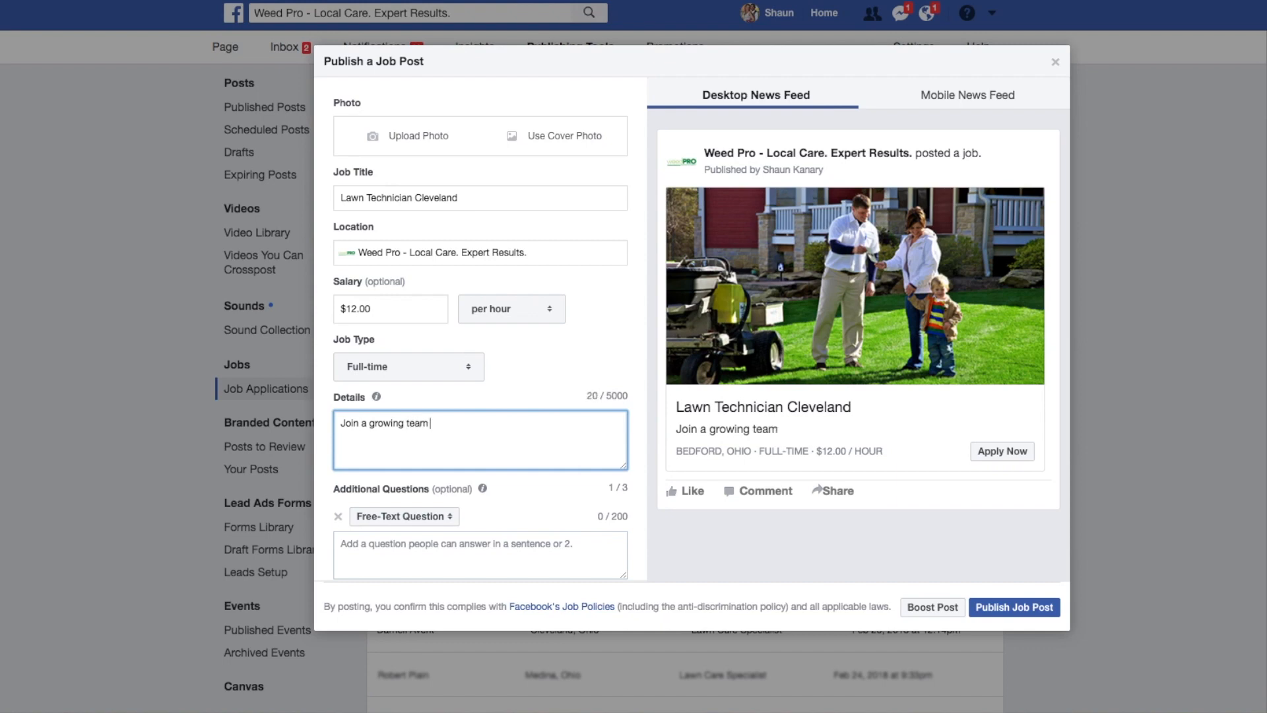
{"action": "type", "text": "and enjoy working out"}
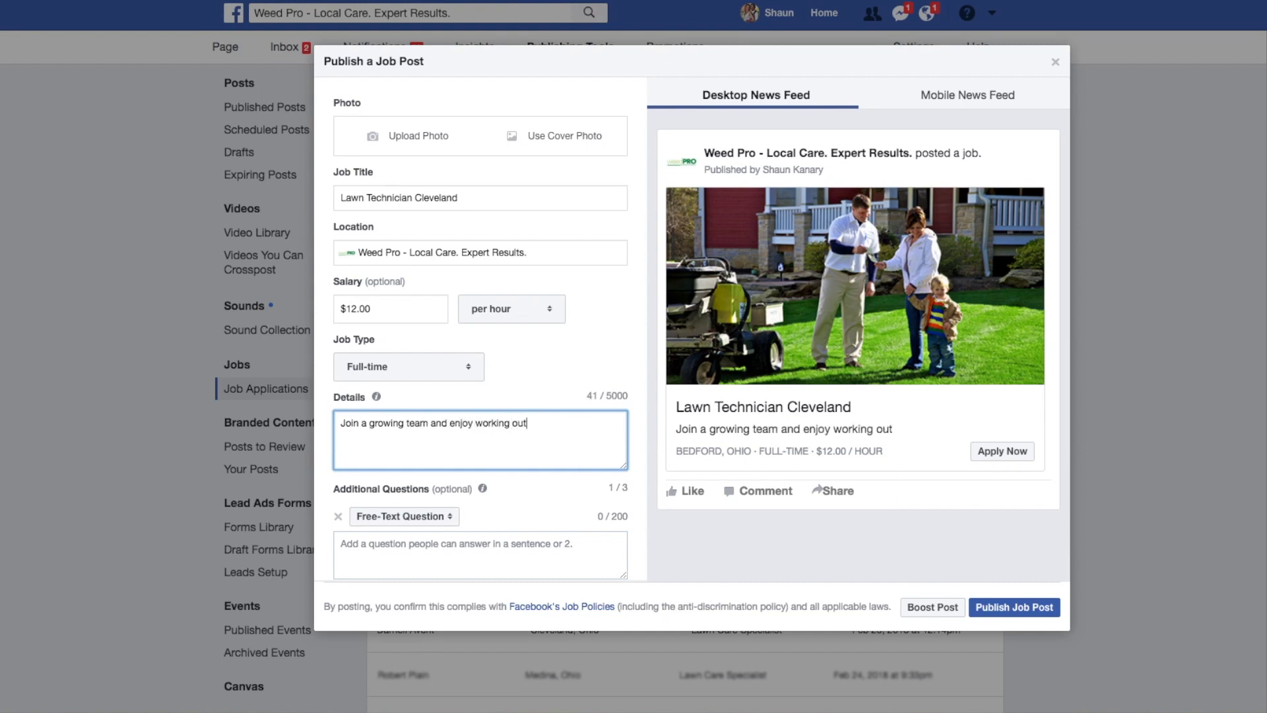
{"action": "type", "text": "doors. Looking f"}
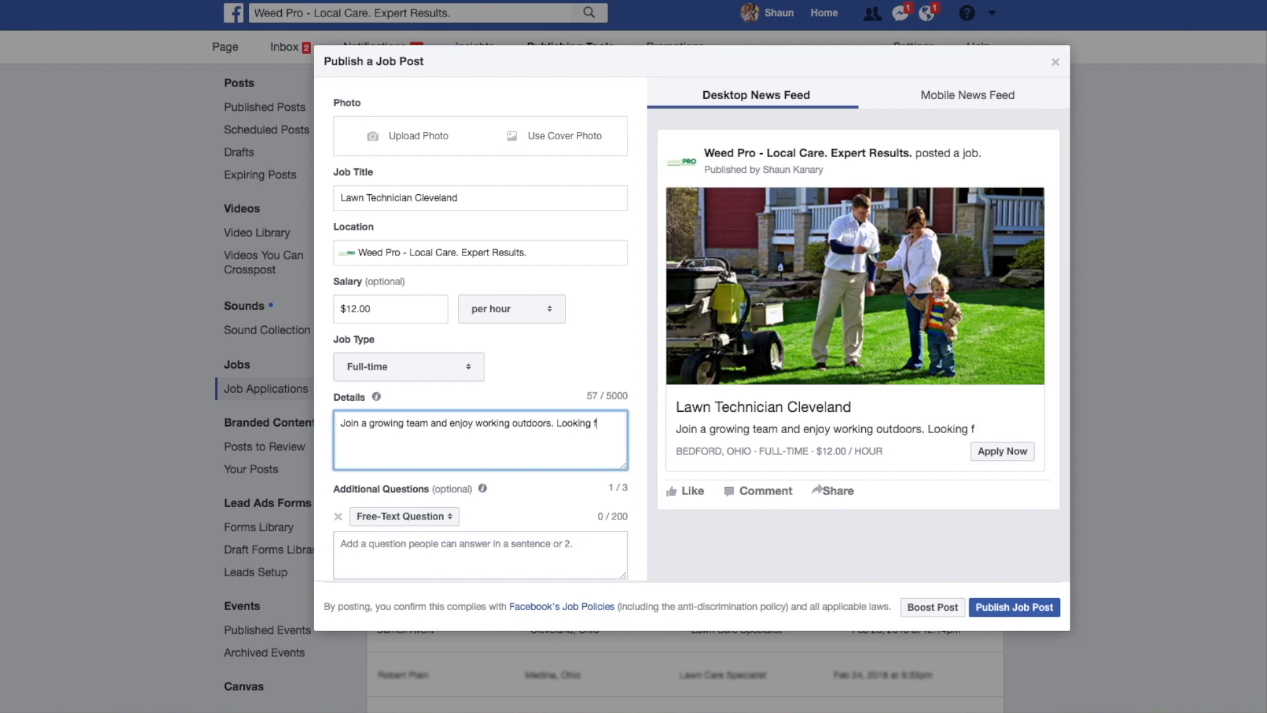
{"action": "type", "text": "or experienc"}
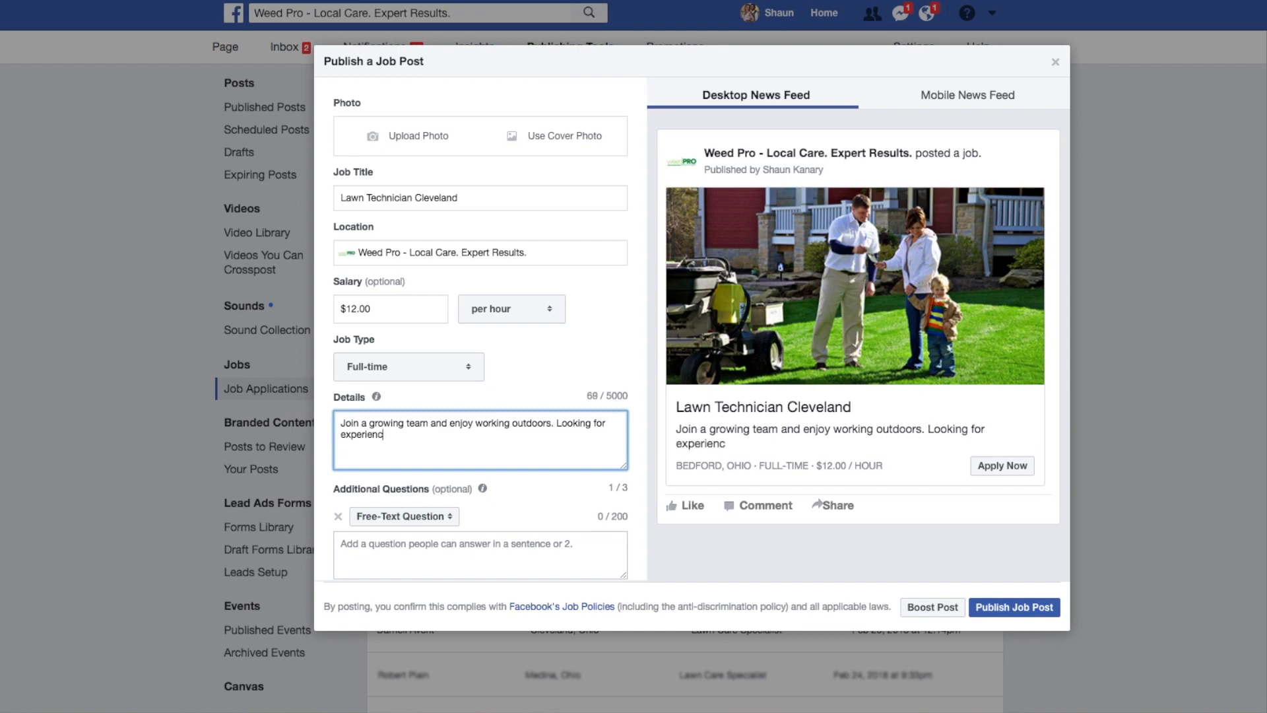
{"action": "type", "text": "ed lawn care technicia"}
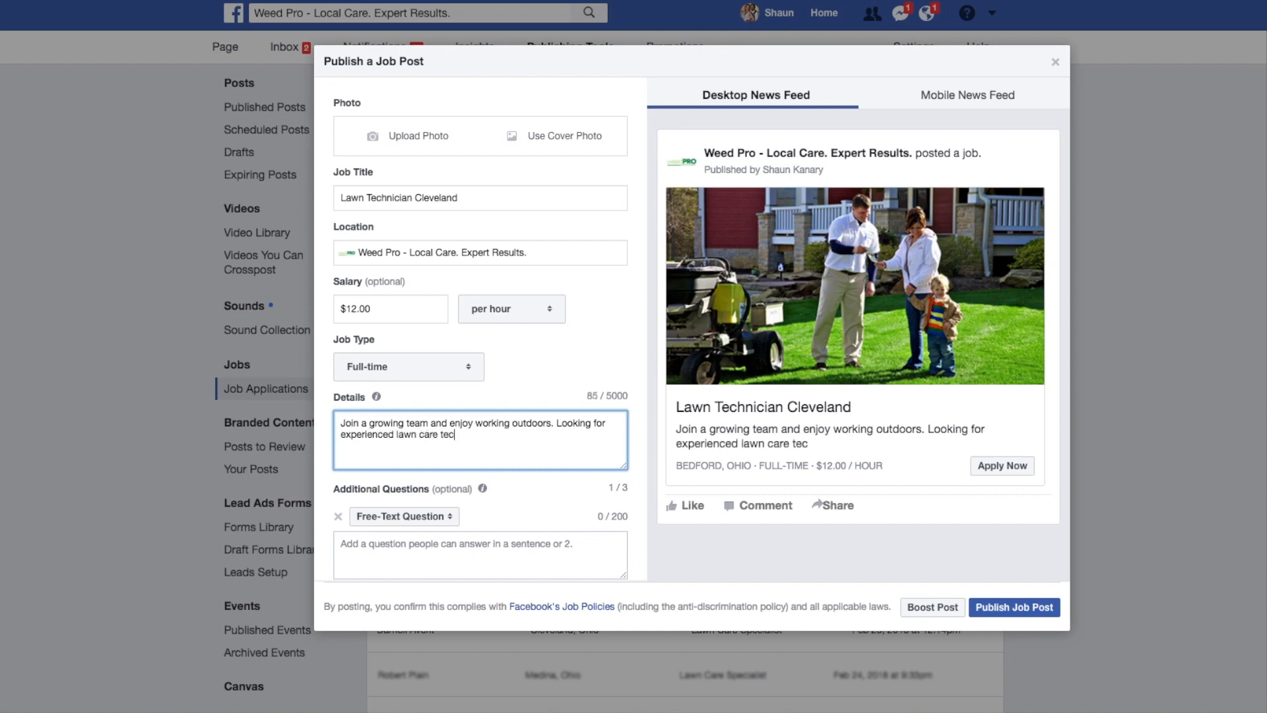
{"action": "type", "text": "ns."}
Make the additional question a Yes/No Question reading "Have you worked for a fertilizing company?".
{"action": "scroll", "coordinate": [337, 440], "scroll_direction": "down", "scroll_amount": 3}
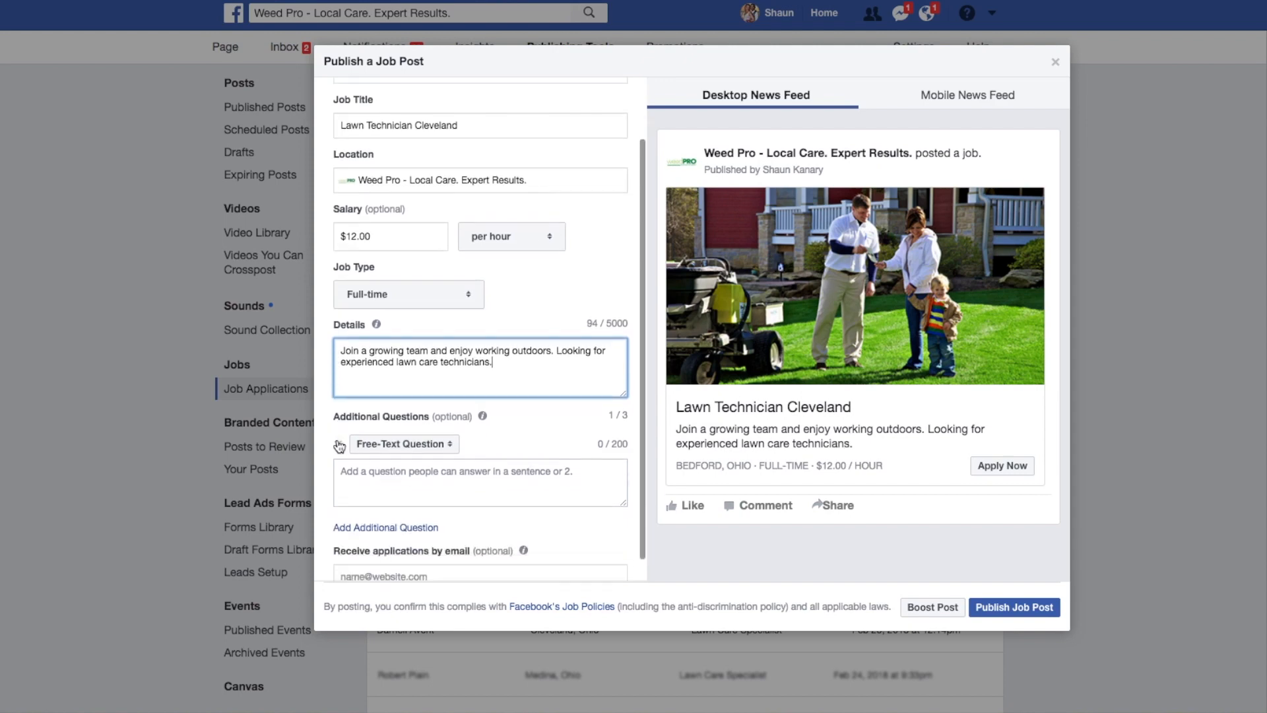
{"action": "left_click", "coordinate": [455, 448]}
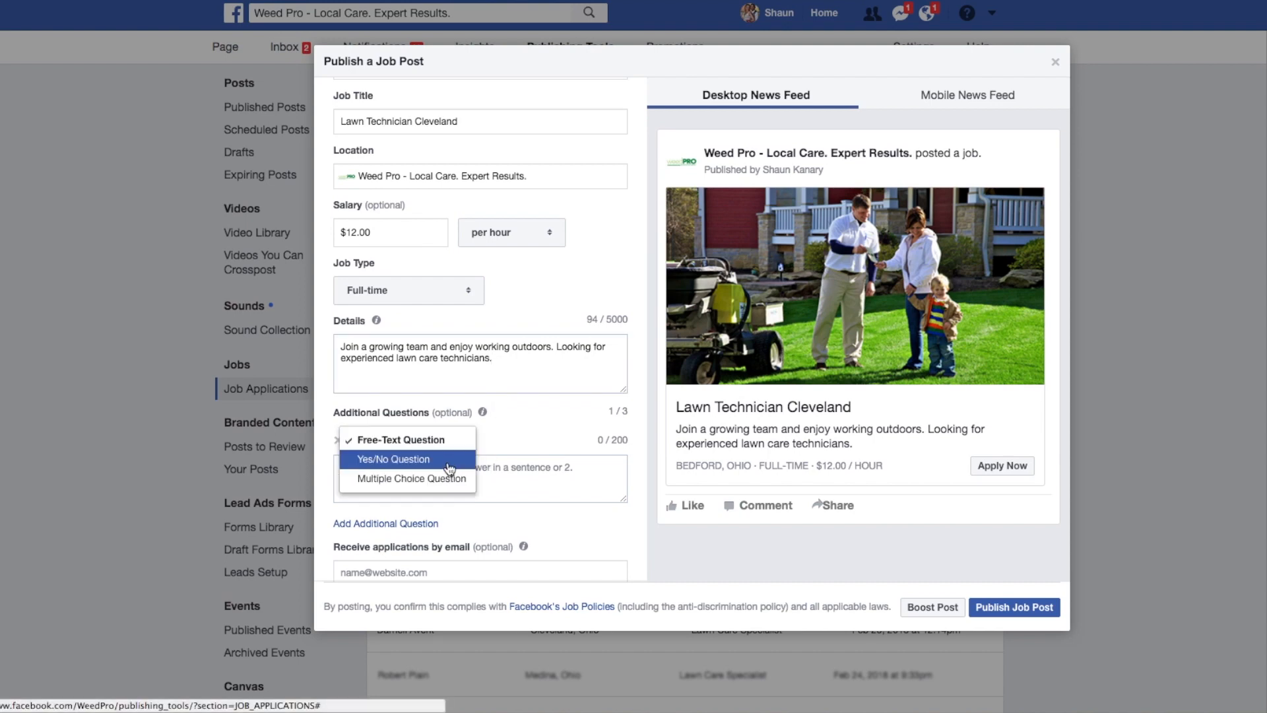
{"action": "scroll", "coordinate": [448, 462], "scroll_direction": "down", "scroll_amount": 1}
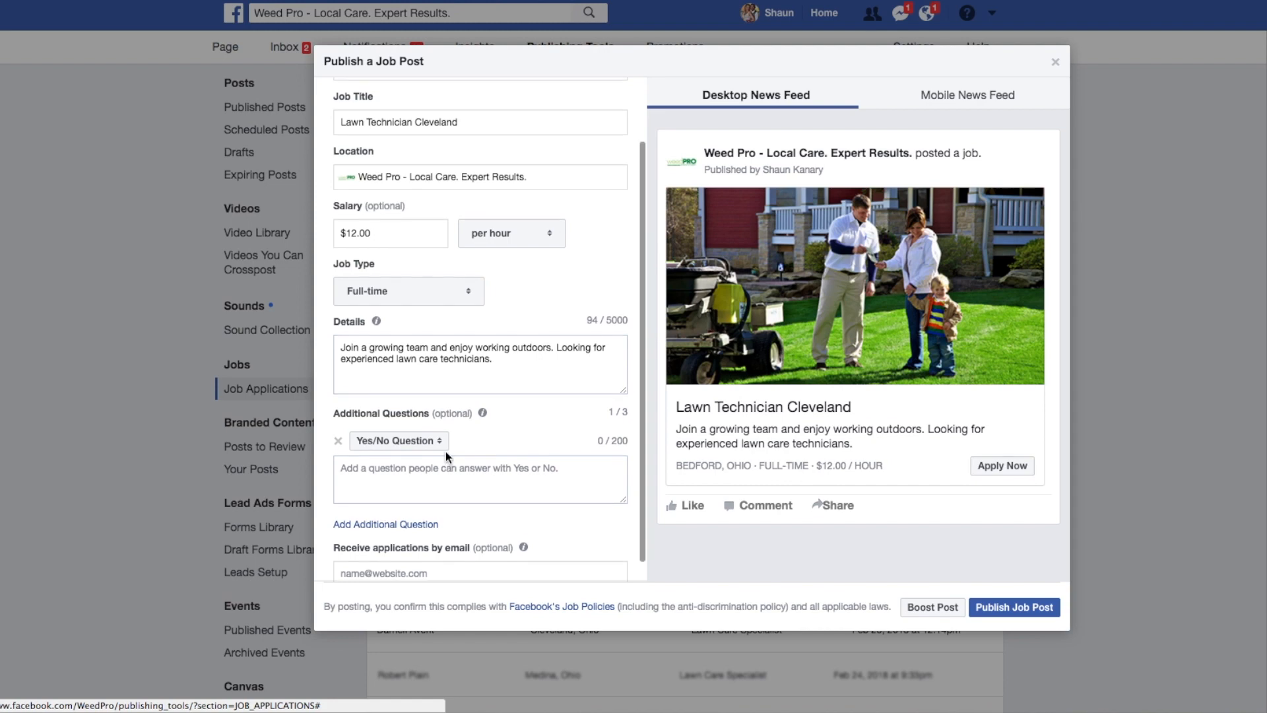
{"action": "left_click", "coordinate": [439, 471]}
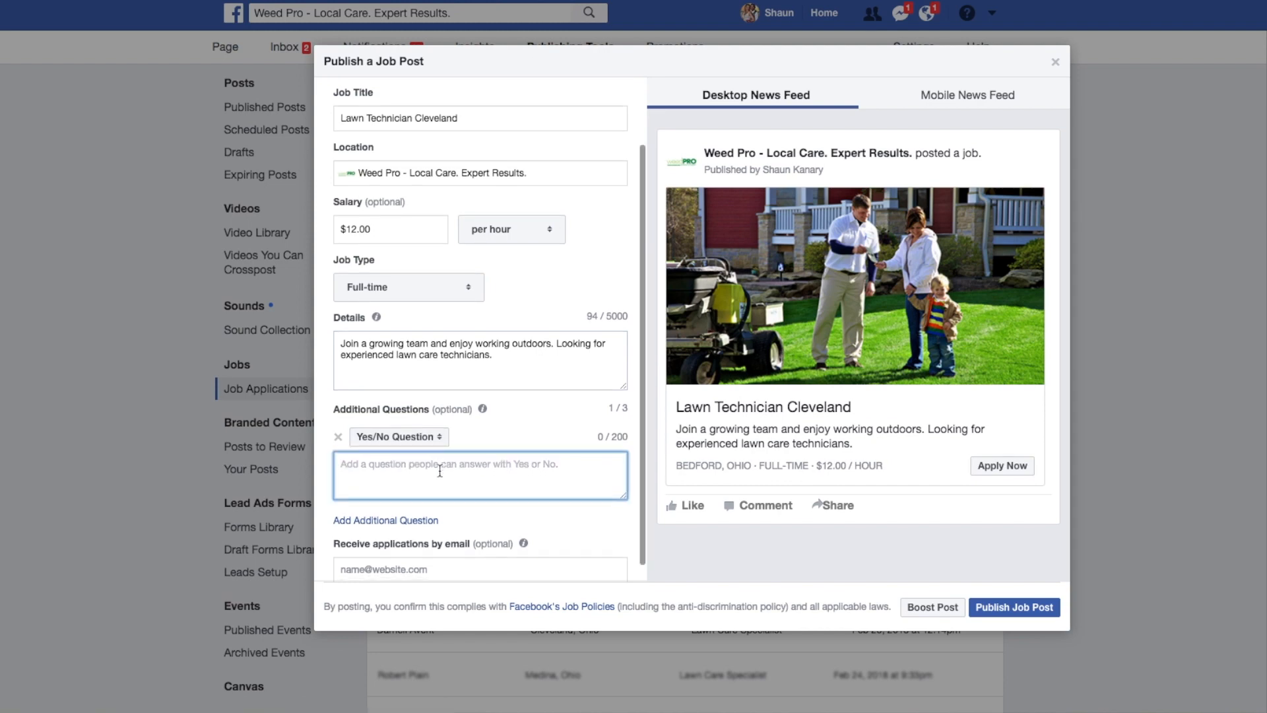
{"action": "type", "text": "Have "}
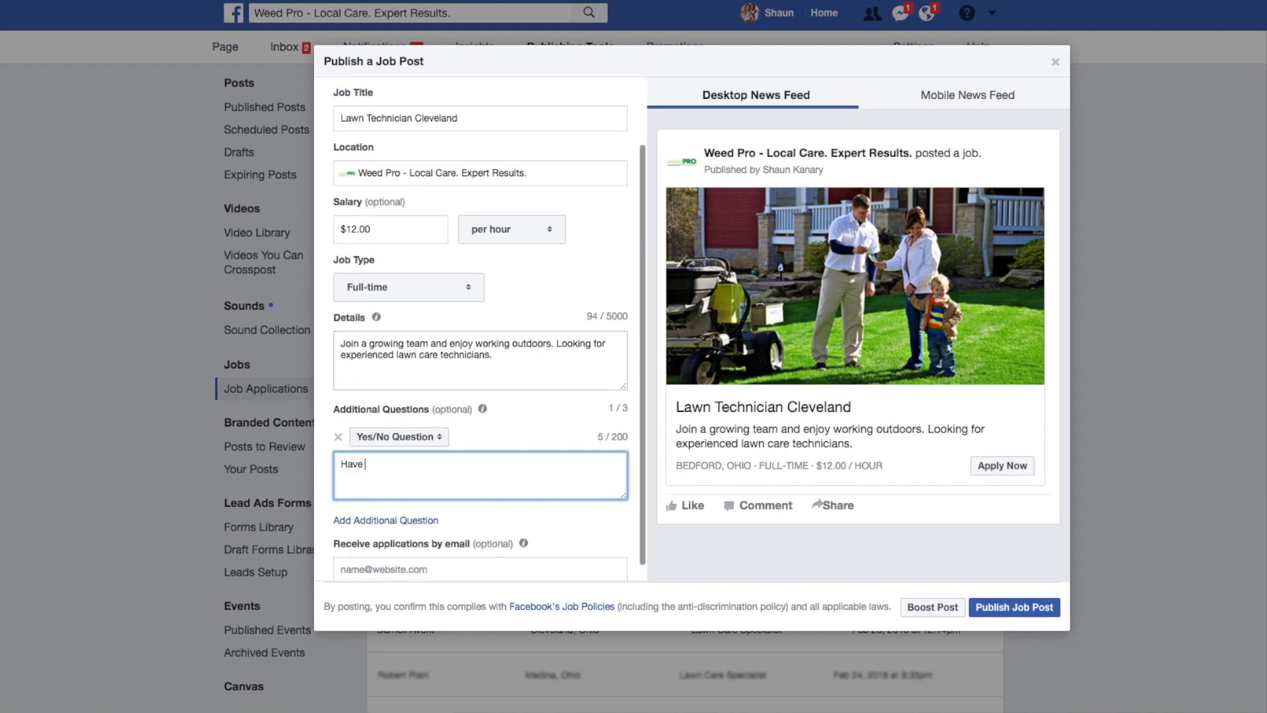
{"action": "type", "text": "you worked for a  fertilizing company?"}
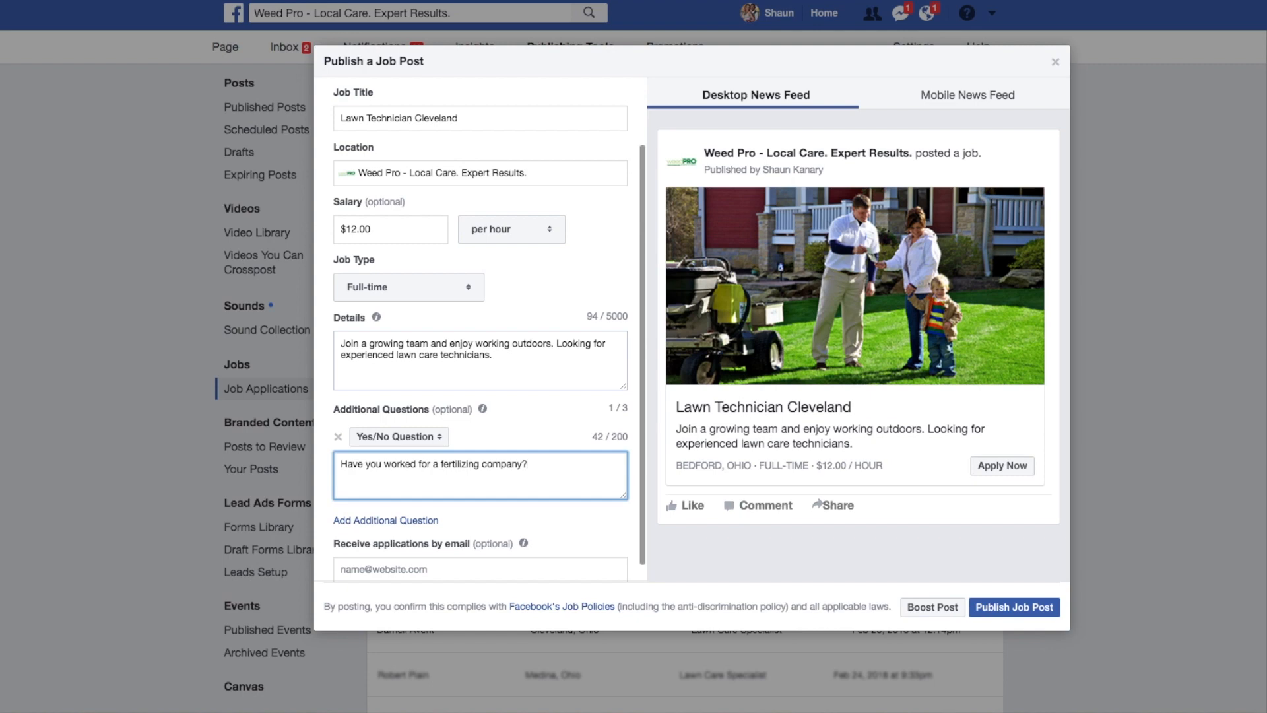
{"action": "left_click", "coordinate": [530, 441]}
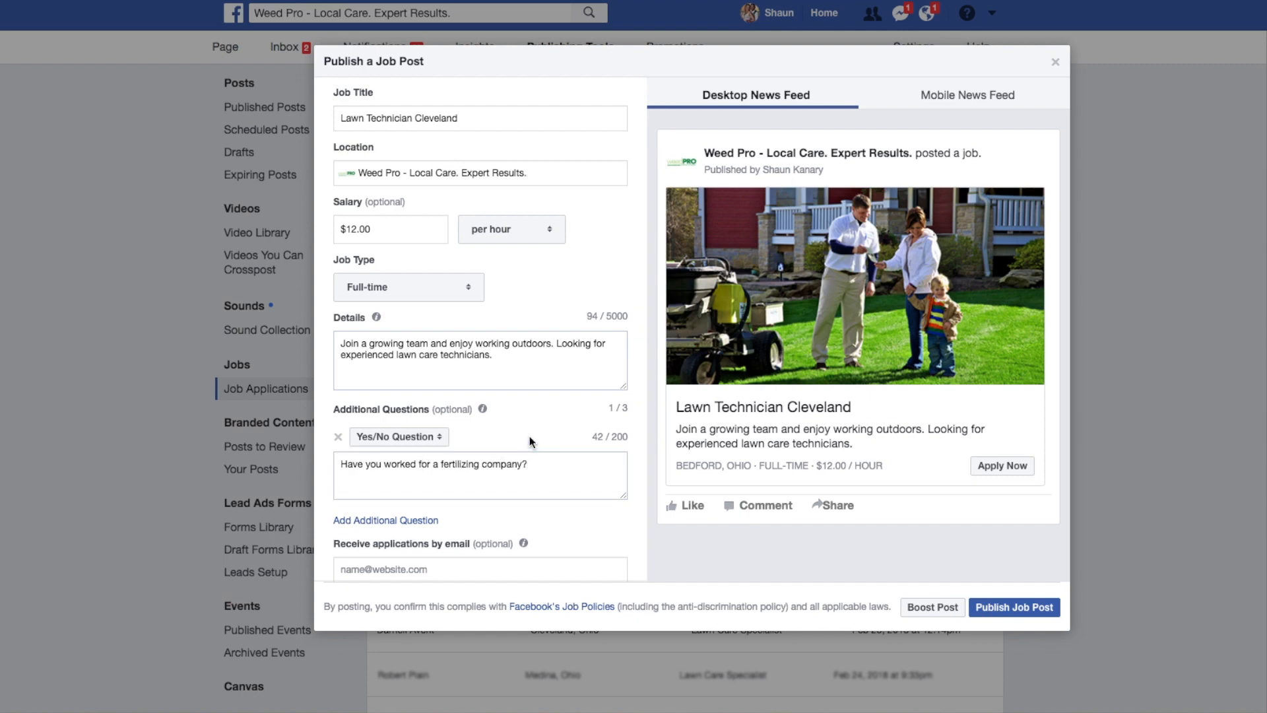
Check the available question types for the additional question, keeping Yes/No Question.
{"action": "scroll", "coordinate": [530, 442], "scroll_direction": "up", "scroll_amount": 2}
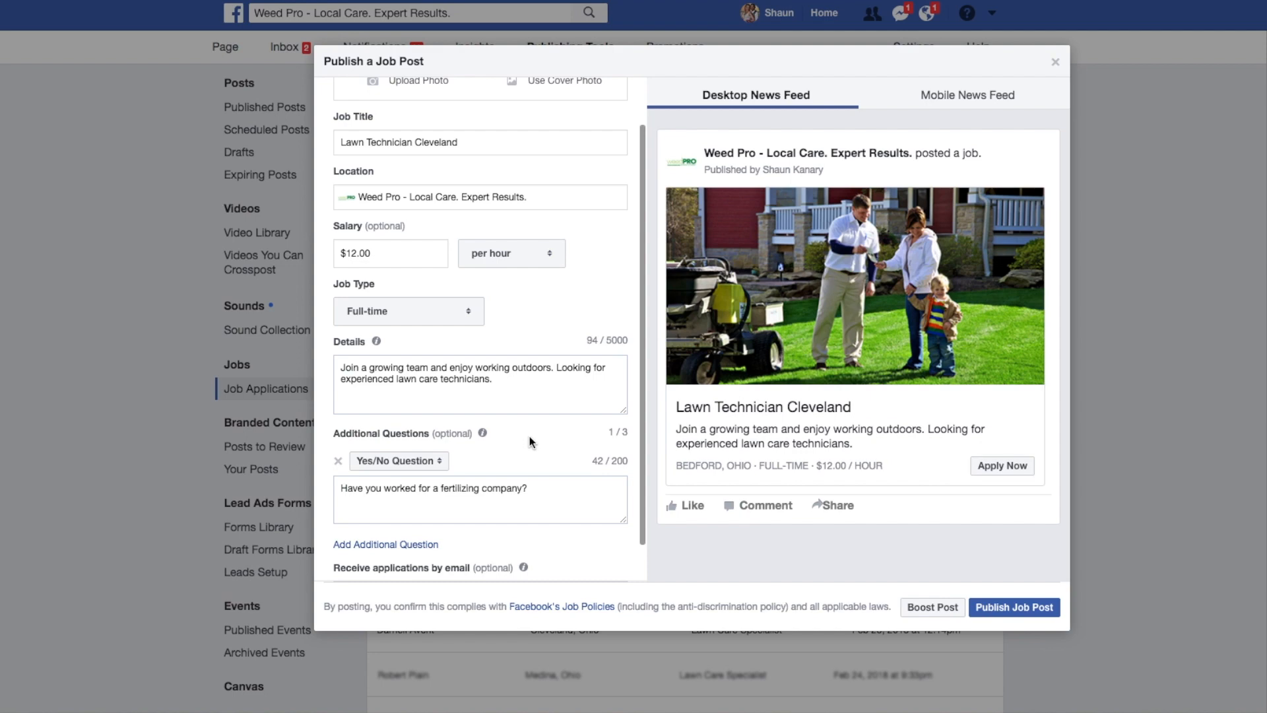
{"action": "left_click", "coordinate": [423, 464]}
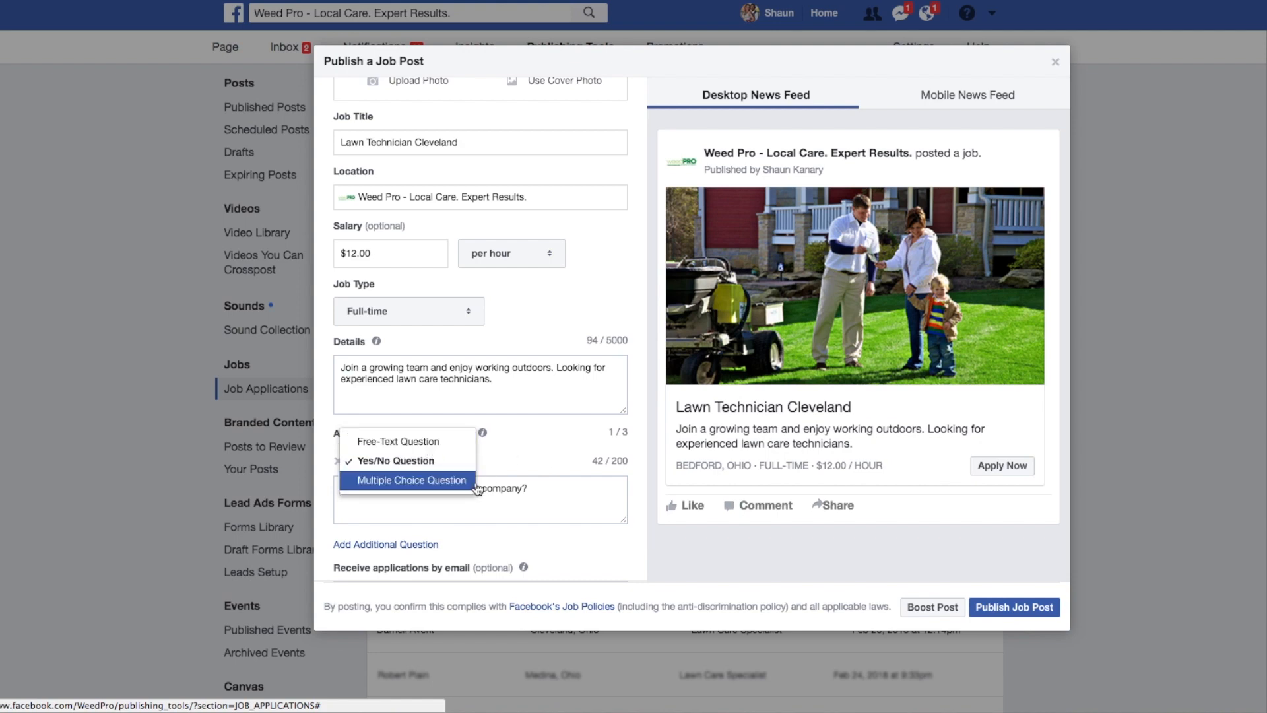
{"action": "left_click", "coordinate": [535, 446]}
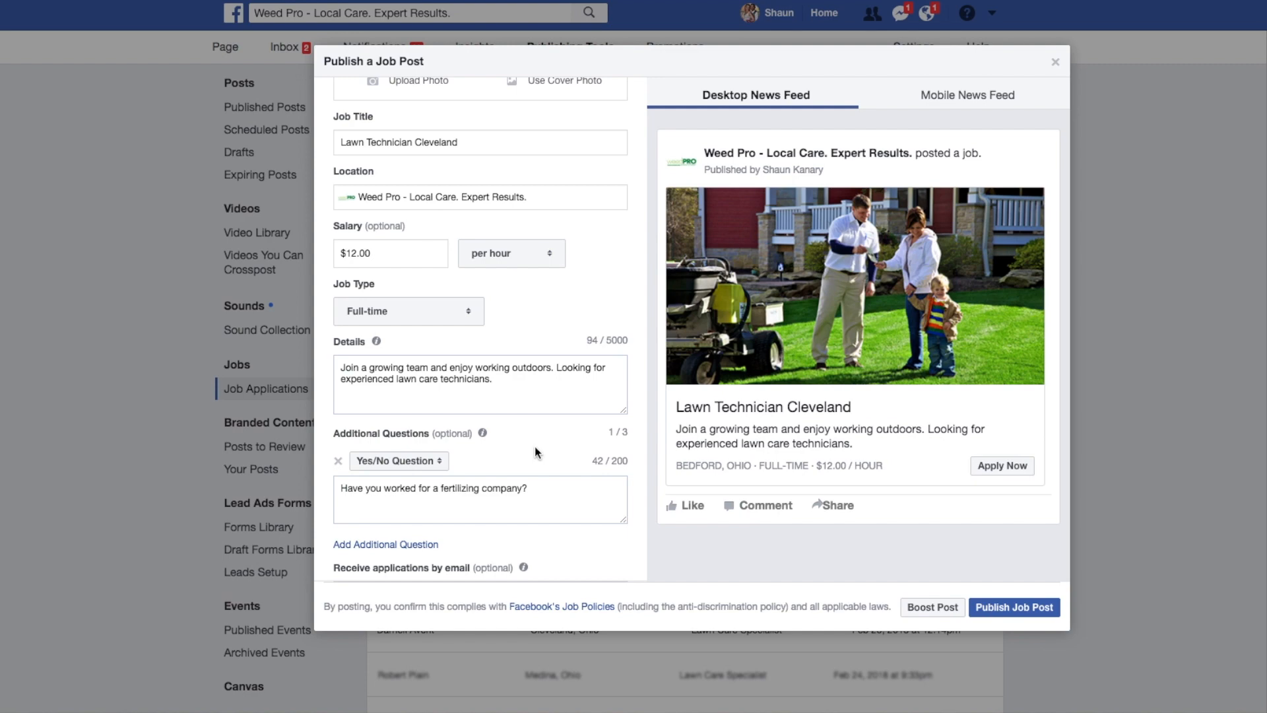
Fill in the e-mail address for receiving applications, using the suggested saved entry.
{"action": "scroll", "coordinate": [531, 444], "scroll_direction": "down", "scroll_amount": 2}
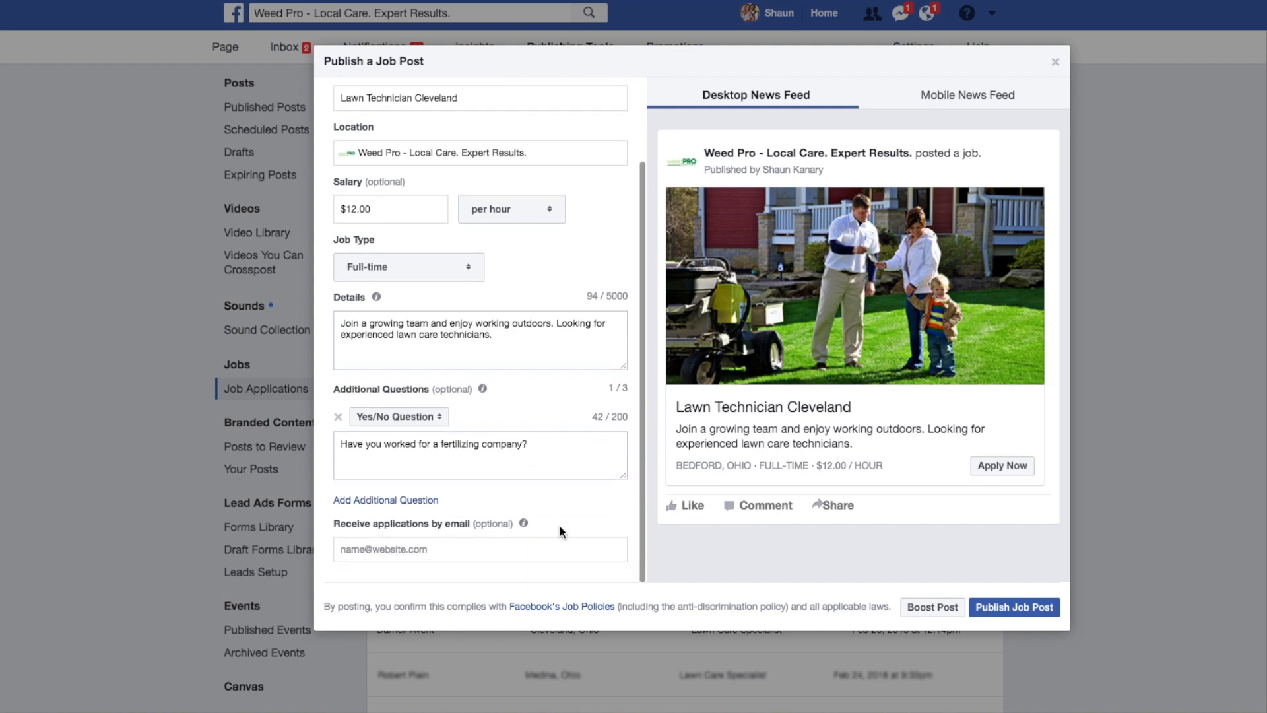
{"action": "left_click", "coordinate": [535, 553]}
{"action": "type", "text": "ska"}
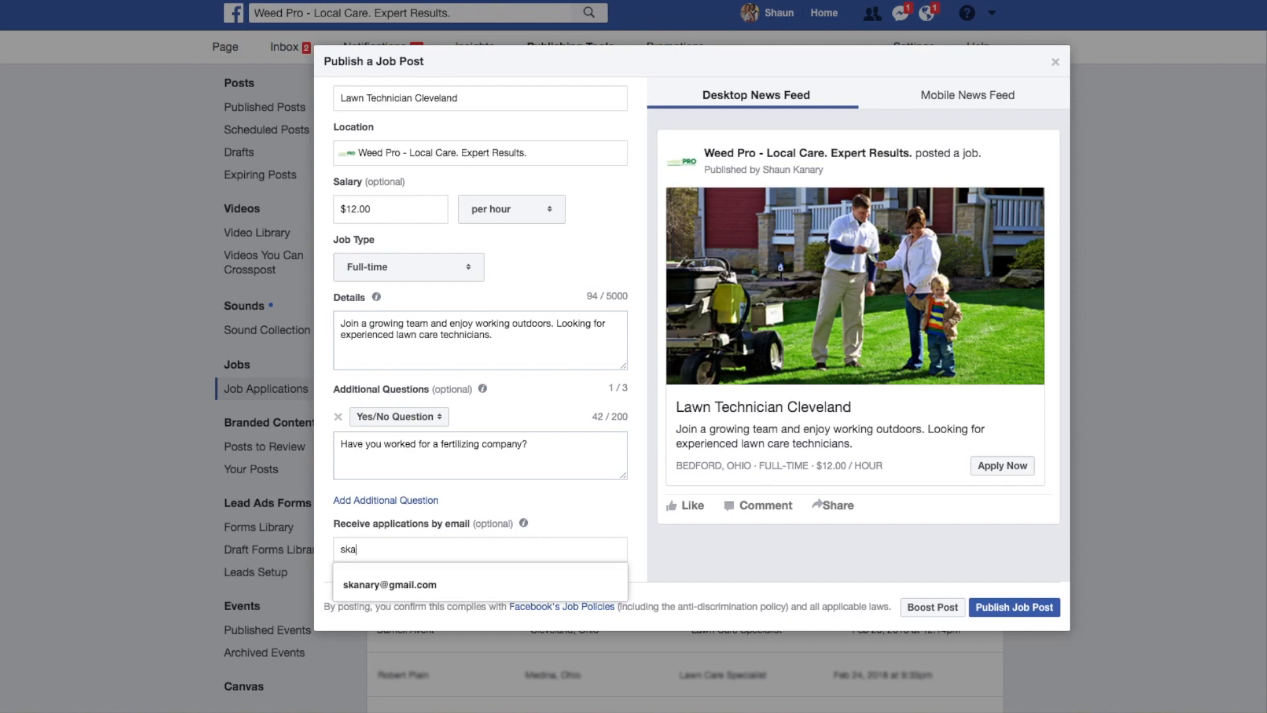
{"action": "type", "text": "nar"}
{"action": "key", "text": "Down"}
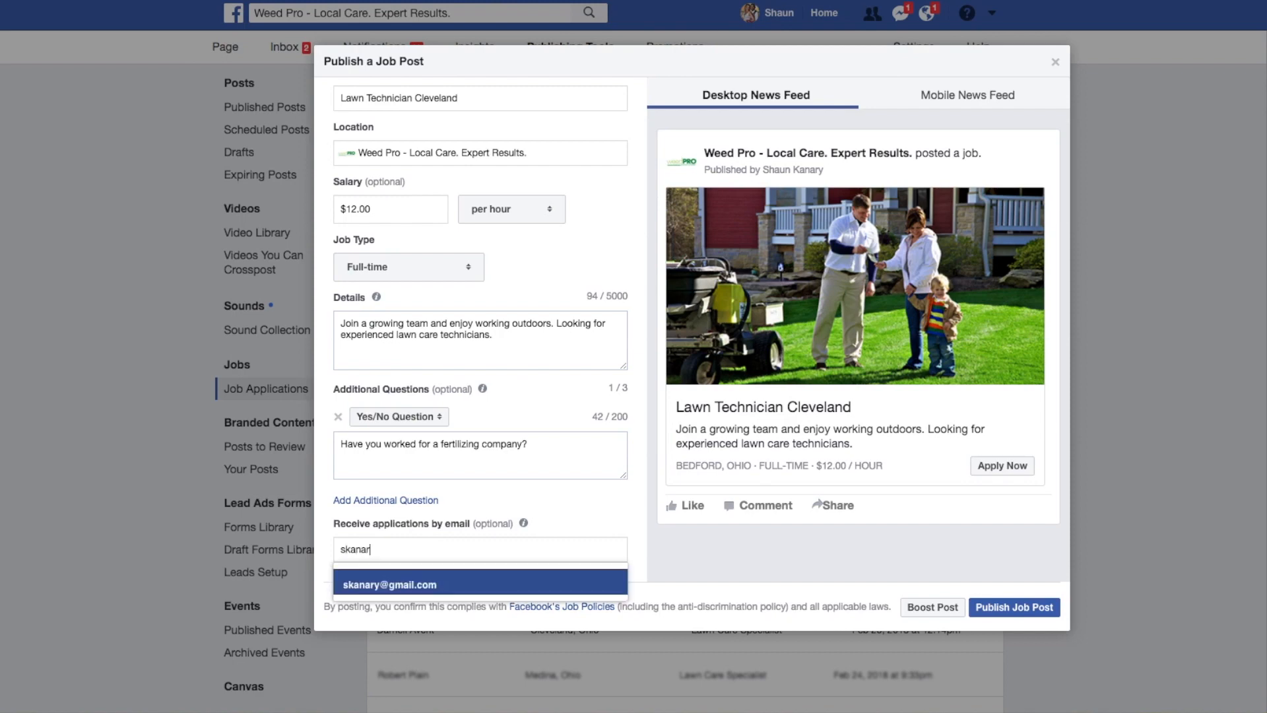
{"action": "type", "text": "y"}
{"action": "key", "text": "Return"}
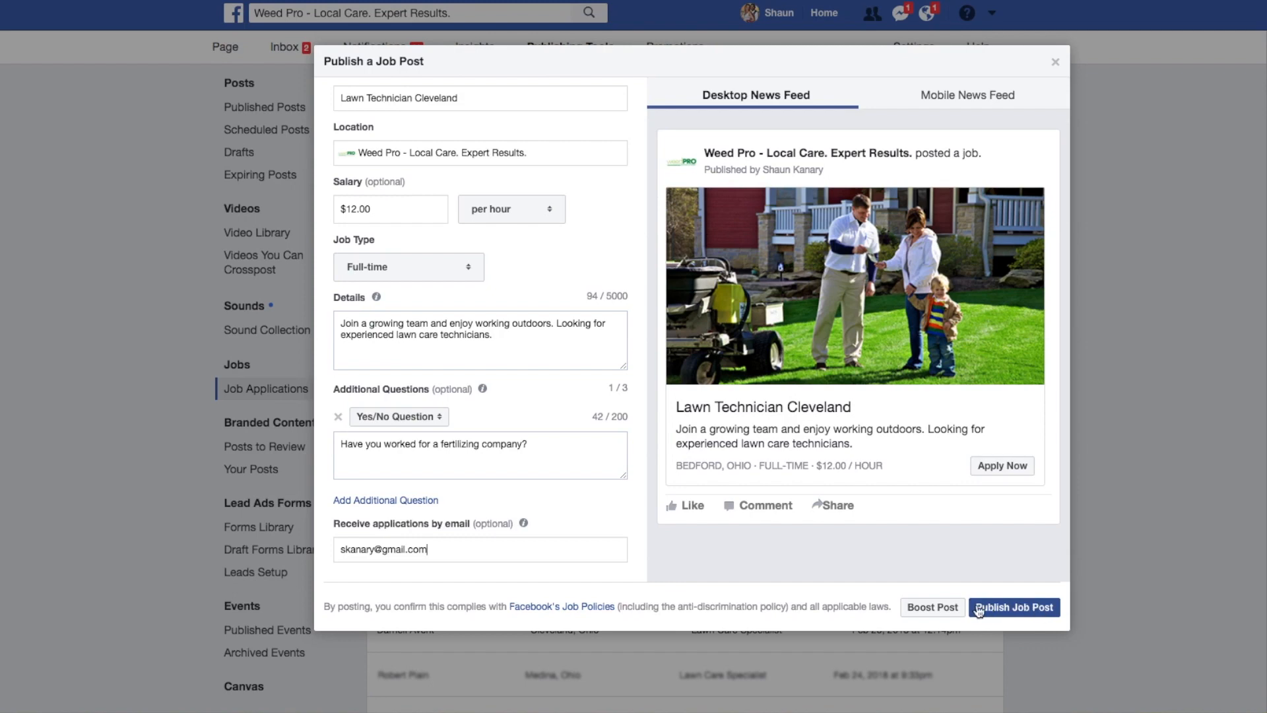
Start boosting the job post and add Columbus, Ohio to the potential applicants' locations.
{"action": "left_click", "coordinate": [941, 612]}
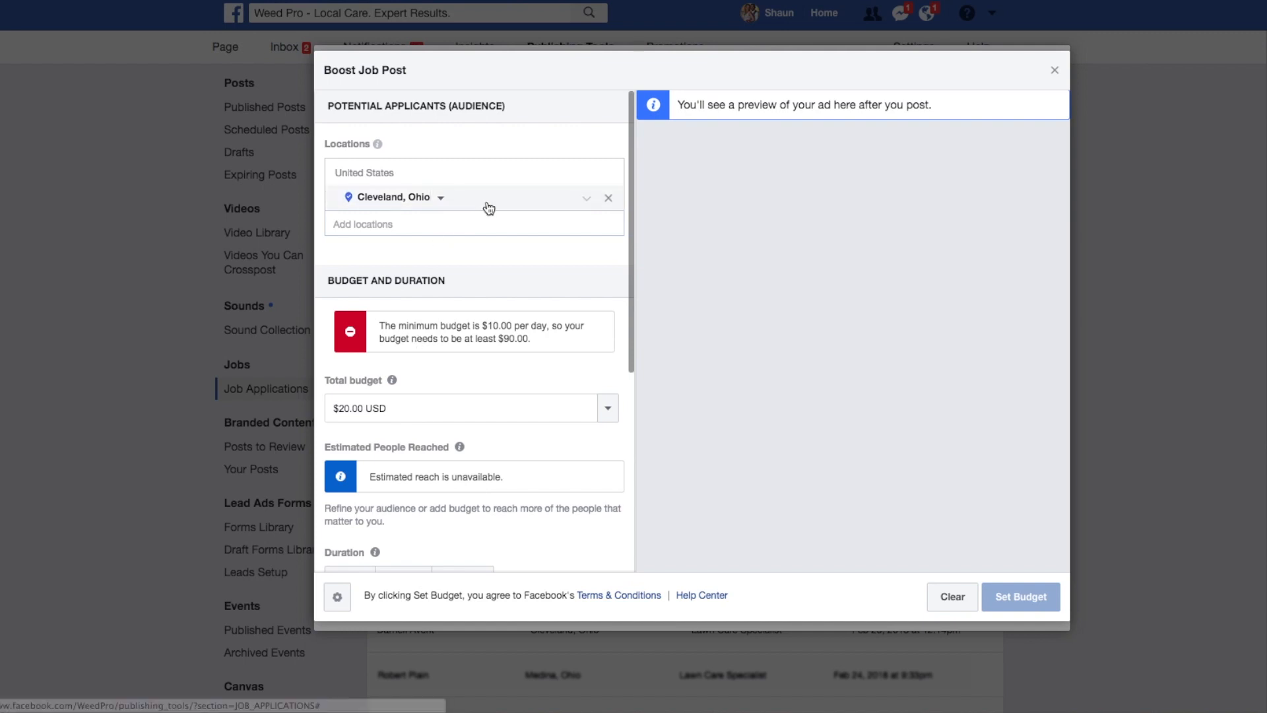
{"action": "left_click", "coordinate": [586, 199]}
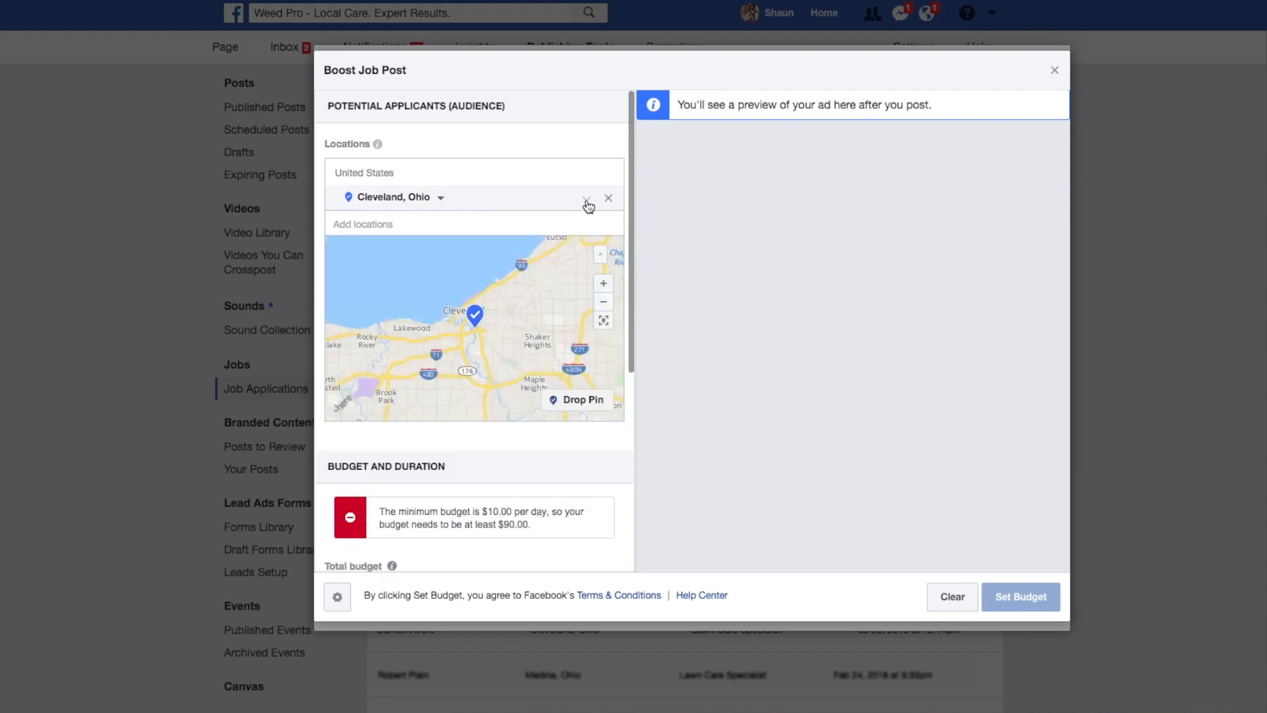
{"action": "left_click", "coordinate": [432, 223]}
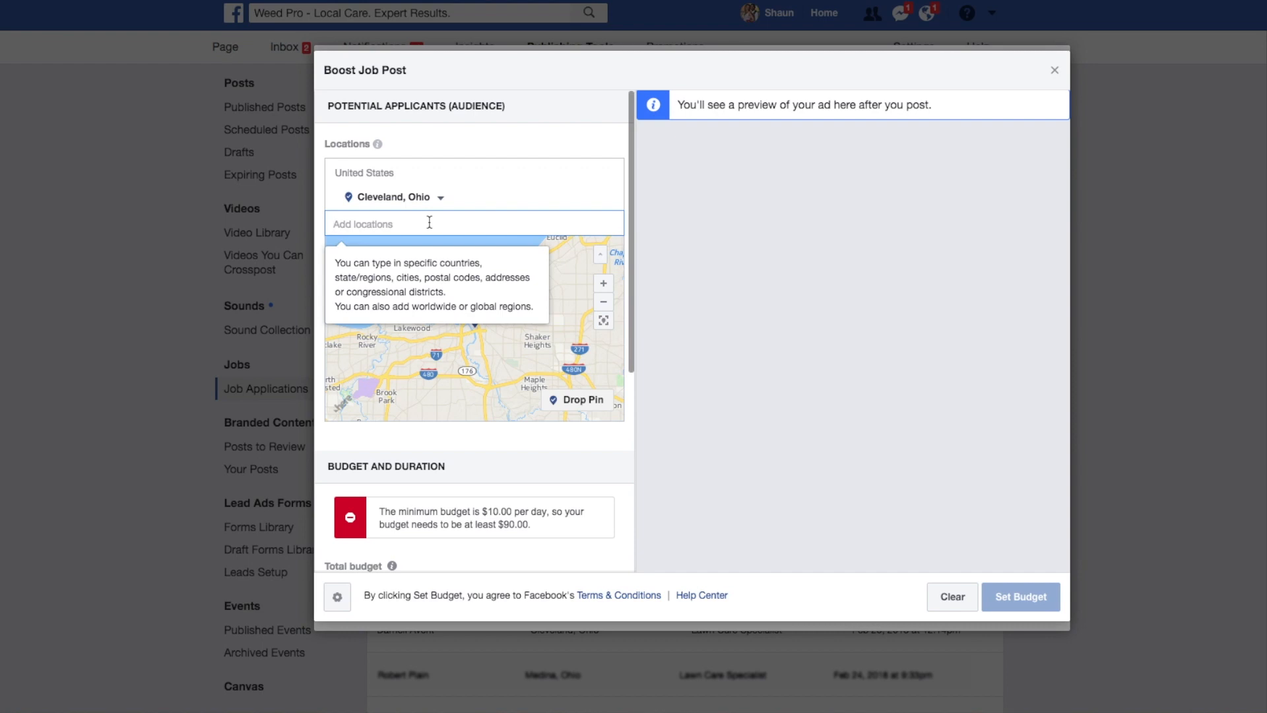
{"action": "type", "text": "colu"}
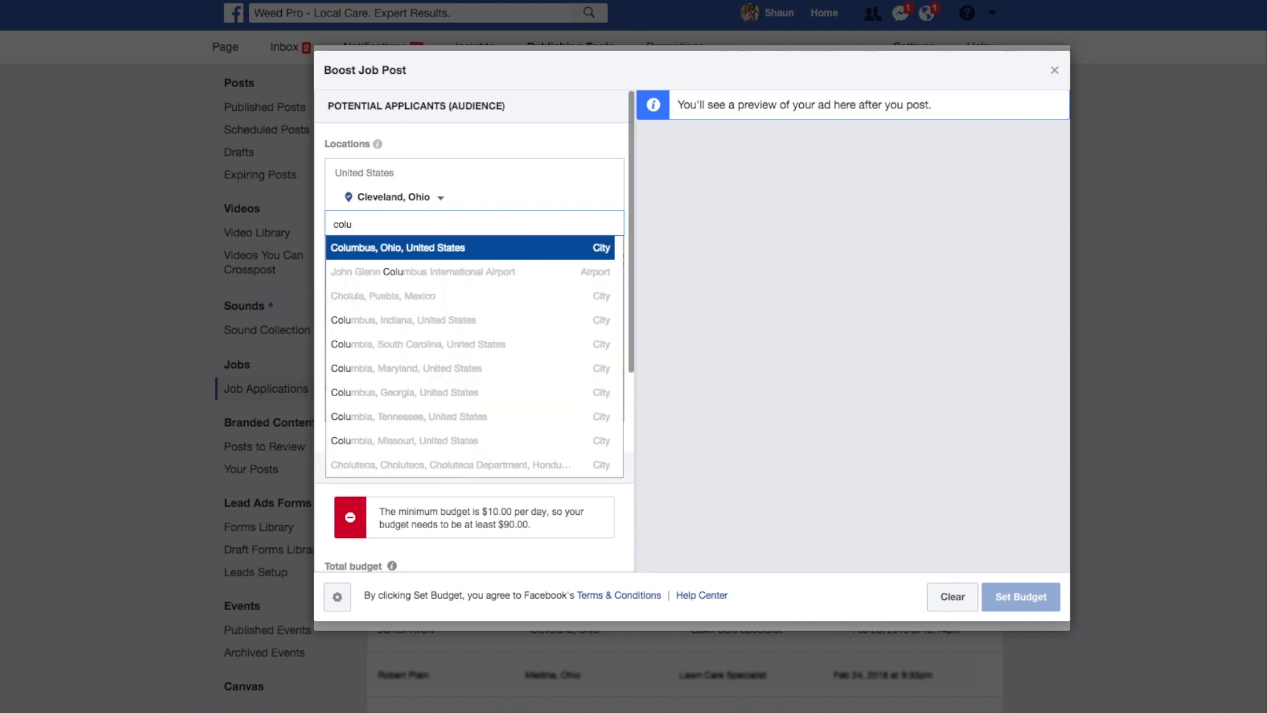
{"action": "type", "text": "nb"}
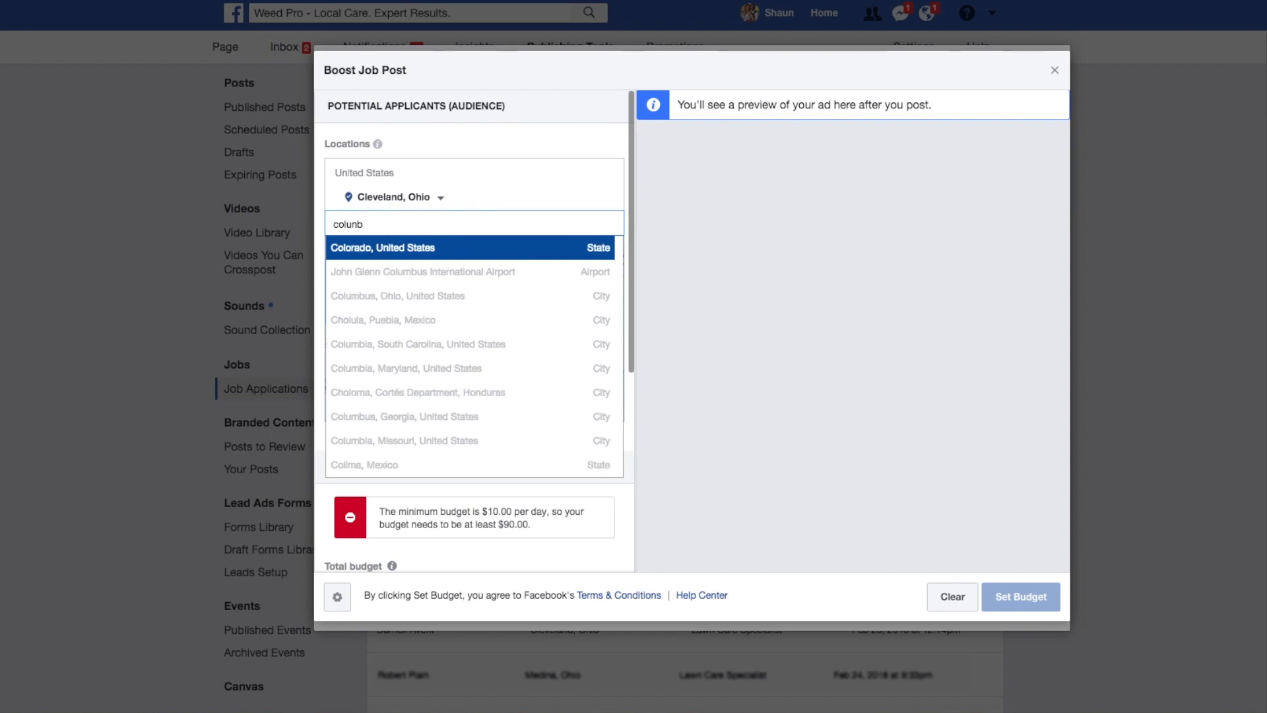
{"action": "key", "text": "BackSpace"}
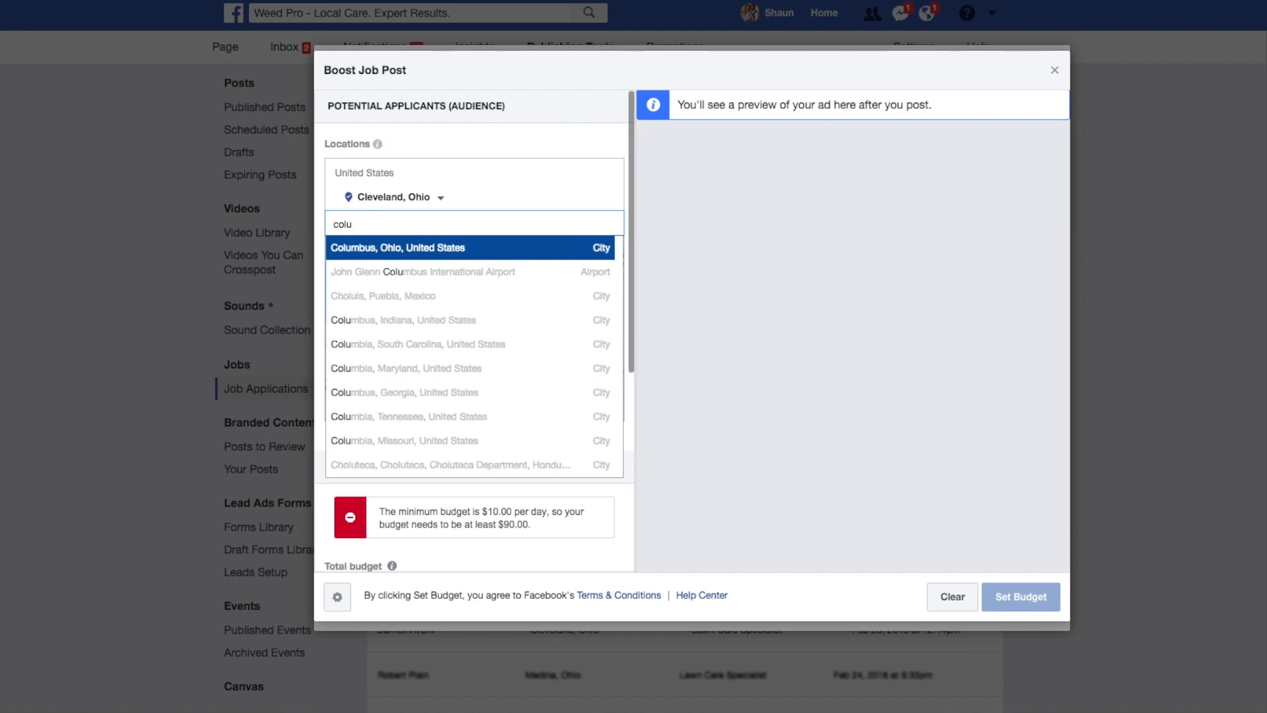
{"action": "left_click", "coordinate": [430, 248]}
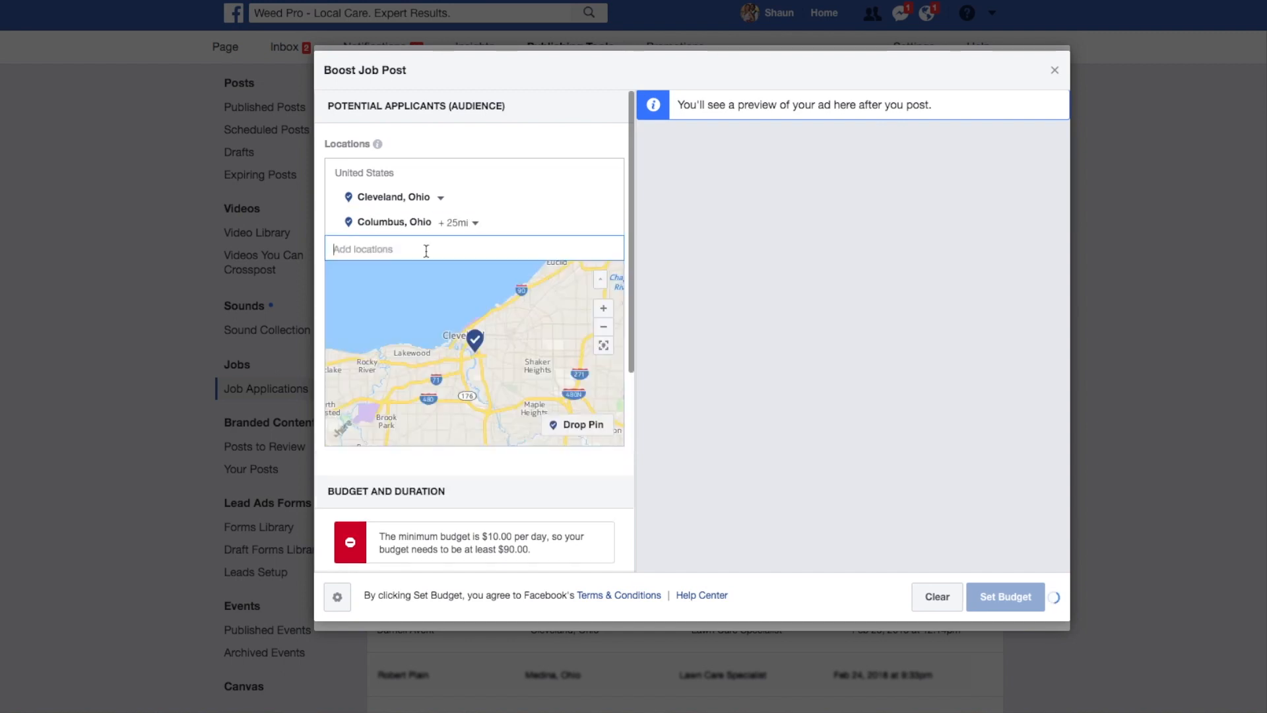
Set the radius around Columbus, Ohio to 28 miles and remove Cleveland, Ohio from the audience locations.
{"action": "left_click", "coordinate": [470, 223]}
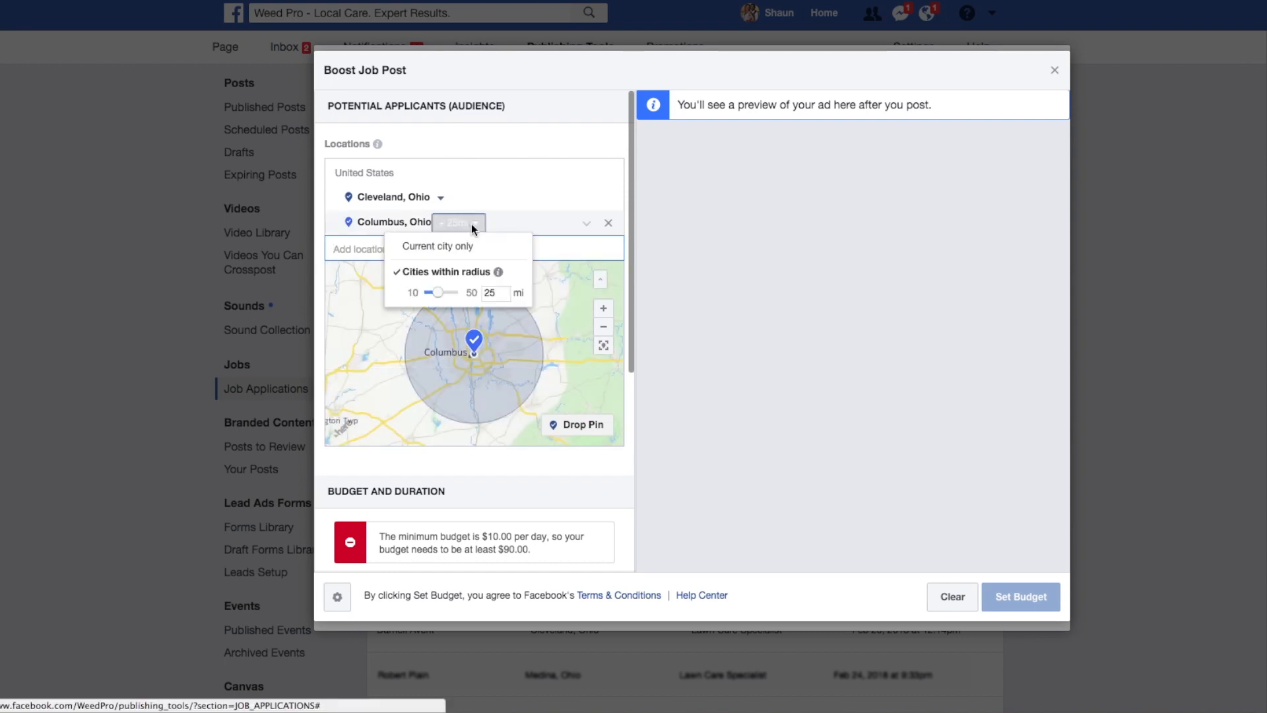
{"action": "left_click_drag", "start_coordinate": [437, 294], "coordinate": [443, 298]}
{"action": "left_click", "coordinate": [554, 219]}
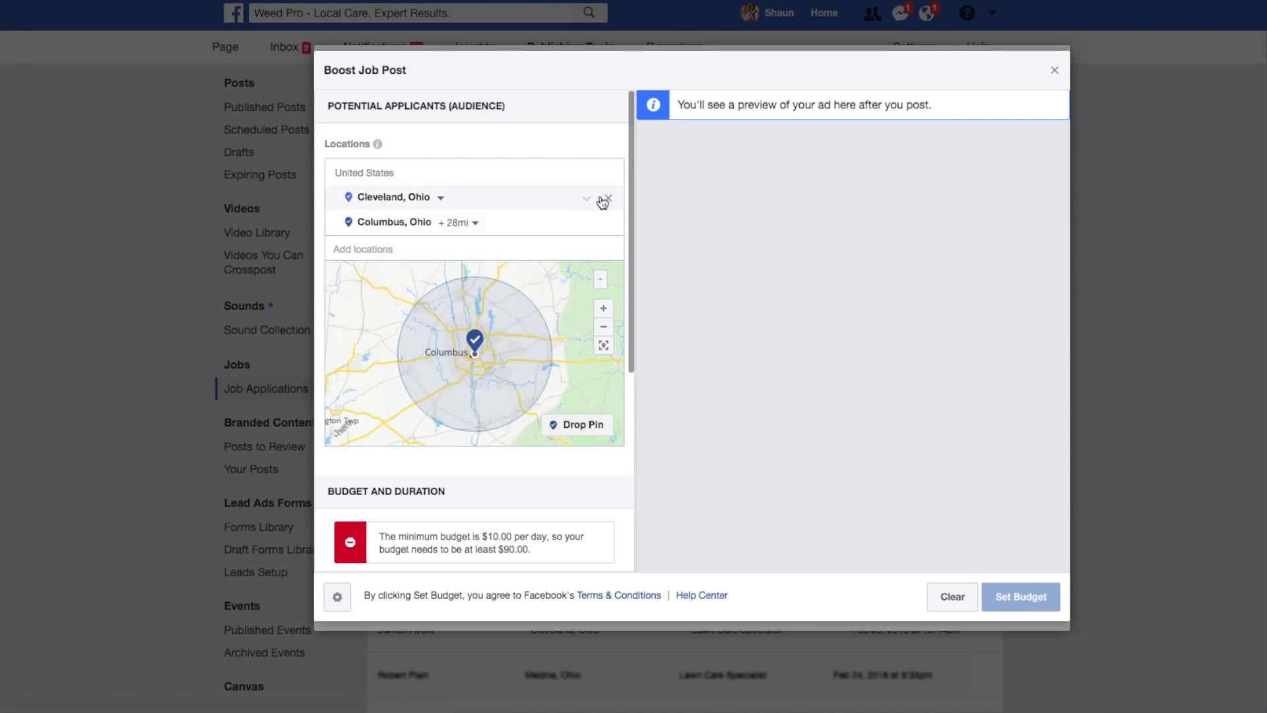
{"action": "left_click", "coordinate": [607, 198]}
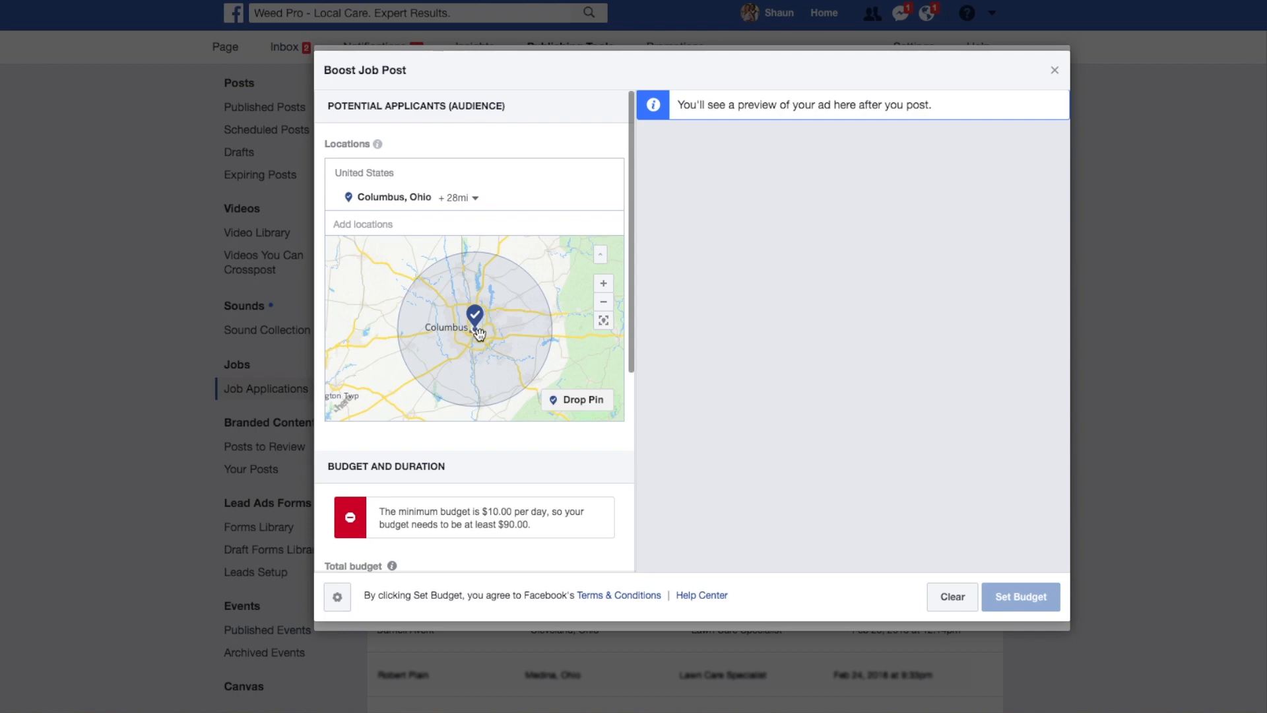
Set the boost's total budget to $40.00 USD.
{"action": "scroll", "coordinate": [516, 453], "scroll_direction": "down", "scroll_amount": 3}
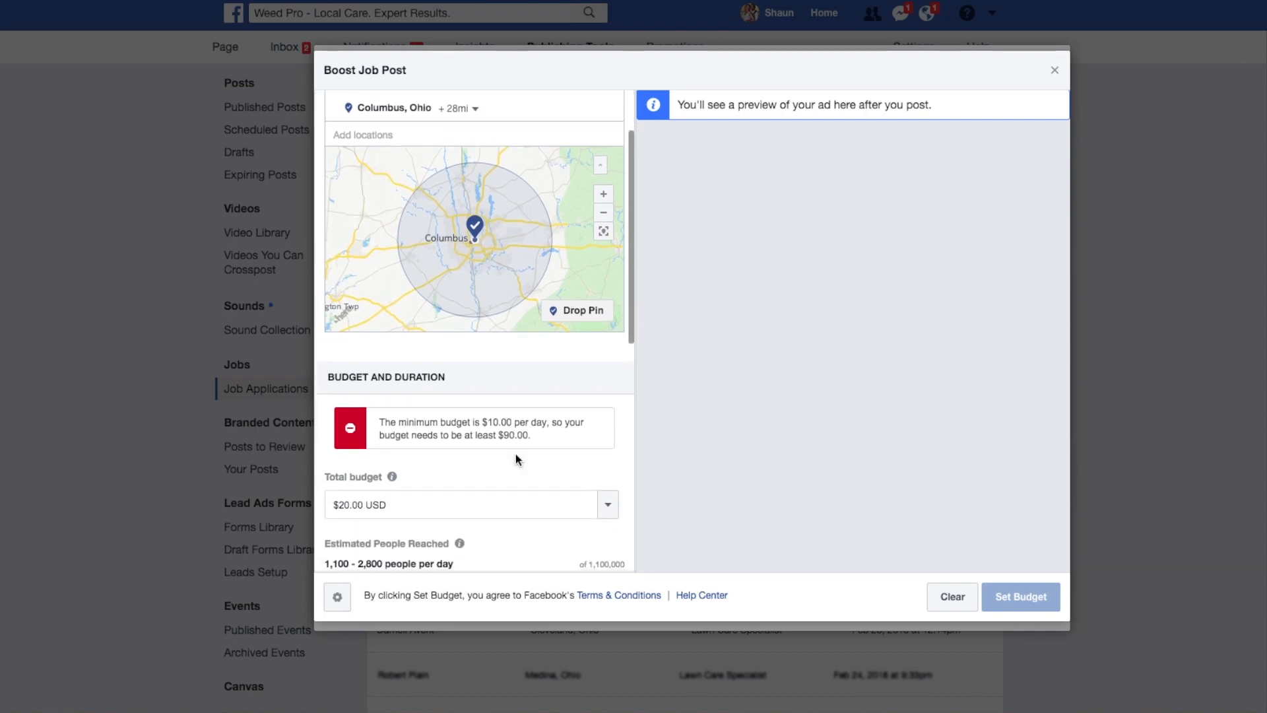
{"action": "scroll", "coordinate": [516, 453], "scroll_direction": "down", "scroll_amount": 3}
{"action": "scroll", "coordinate": [516, 459], "scroll_direction": "down", "scroll_amount": 1}
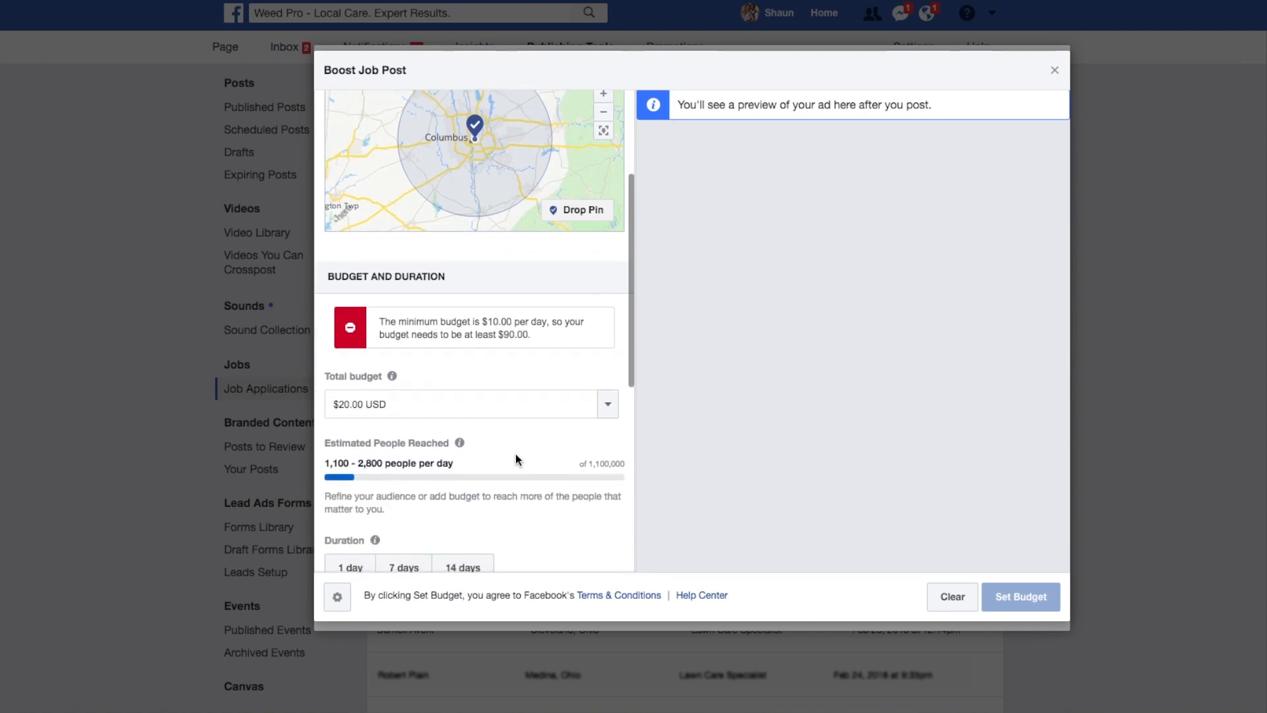
{"action": "scroll", "coordinate": [516, 459], "scroll_direction": "down", "scroll_amount": 1}
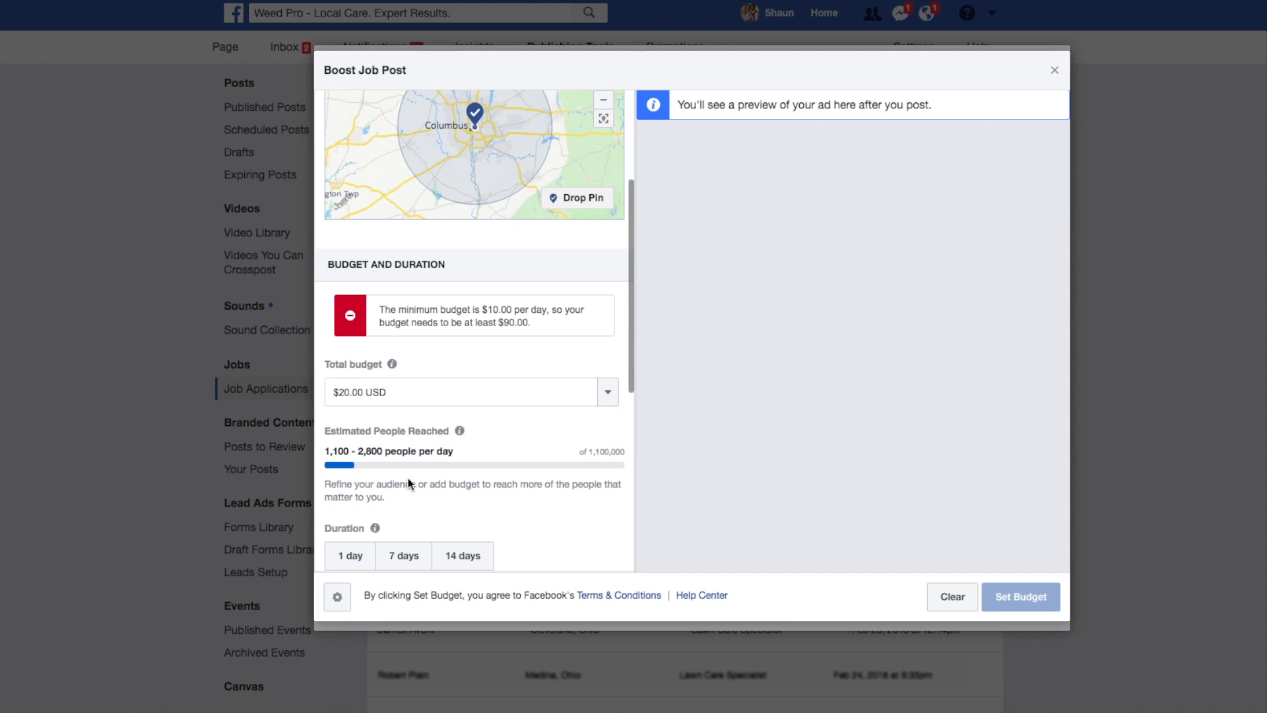
{"action": "left_click", "coordinate": [343, 393]}
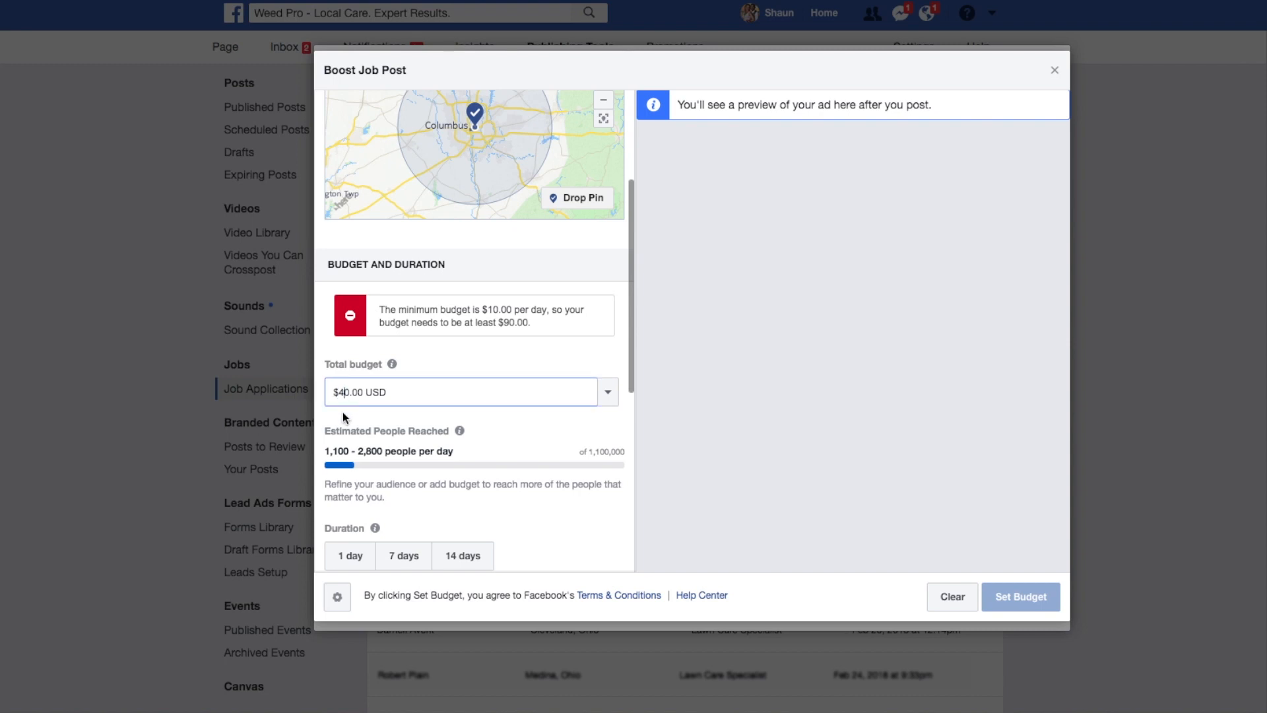
{"action": "type", "text": "4"}
{"action": "left_click", "coordinate": [369, 417]}
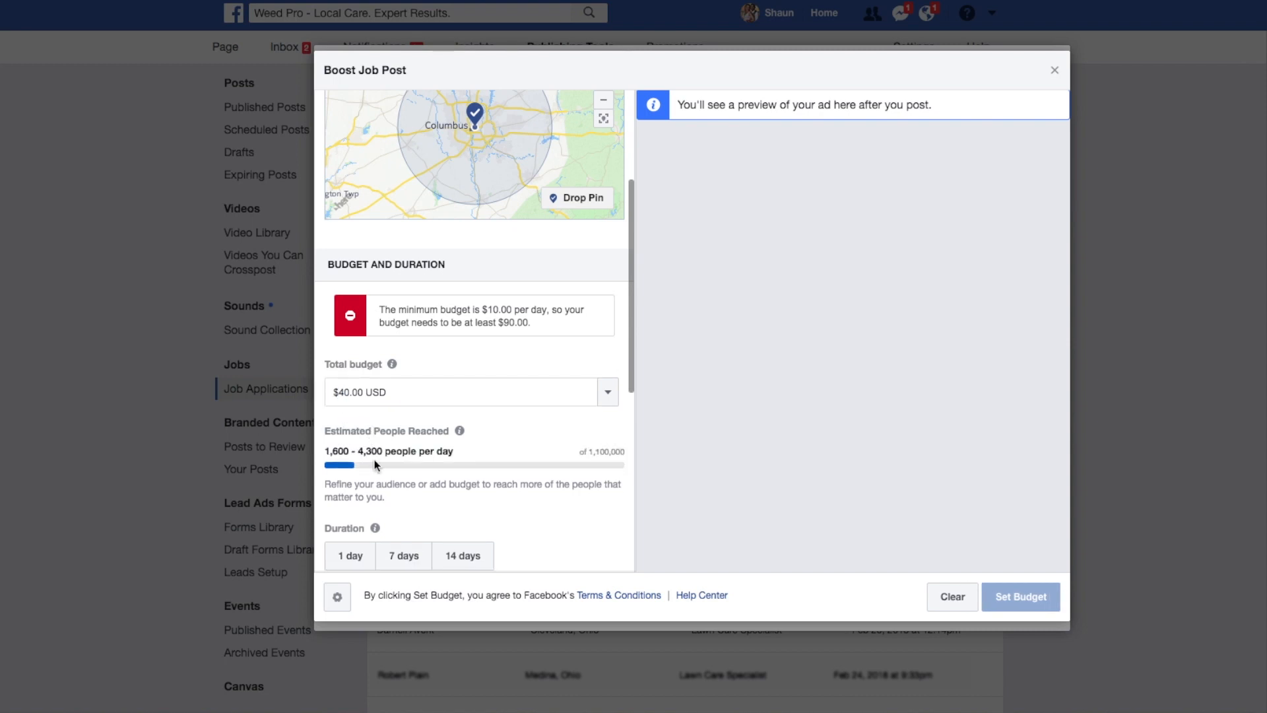
Review the boost's estimated people reached, audience location, duration and end date settings.
{"action": "left_click_drag", "start_coordinate": [386, 454], "coordinate": [356, 455]}
{"action": "left_click_drag", "start_coordinate": [384, 452], "coordinate": [358, 452]}
{"action": "scroll", "coordinate": [459, 504], "scroll_direction": "up", "scroll_amount": 2}
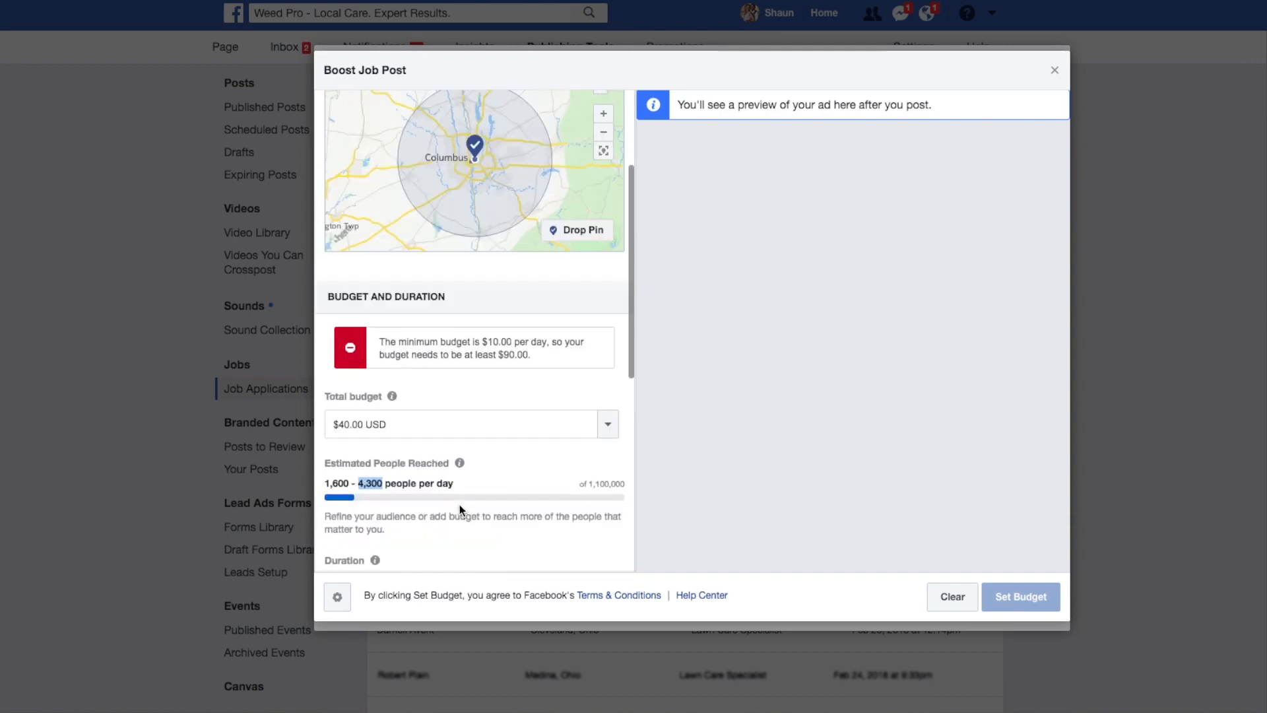
{"action": "scroll", "coordinate": [459, 504], "scroll_direction": "up", "scroll_amount": 5}
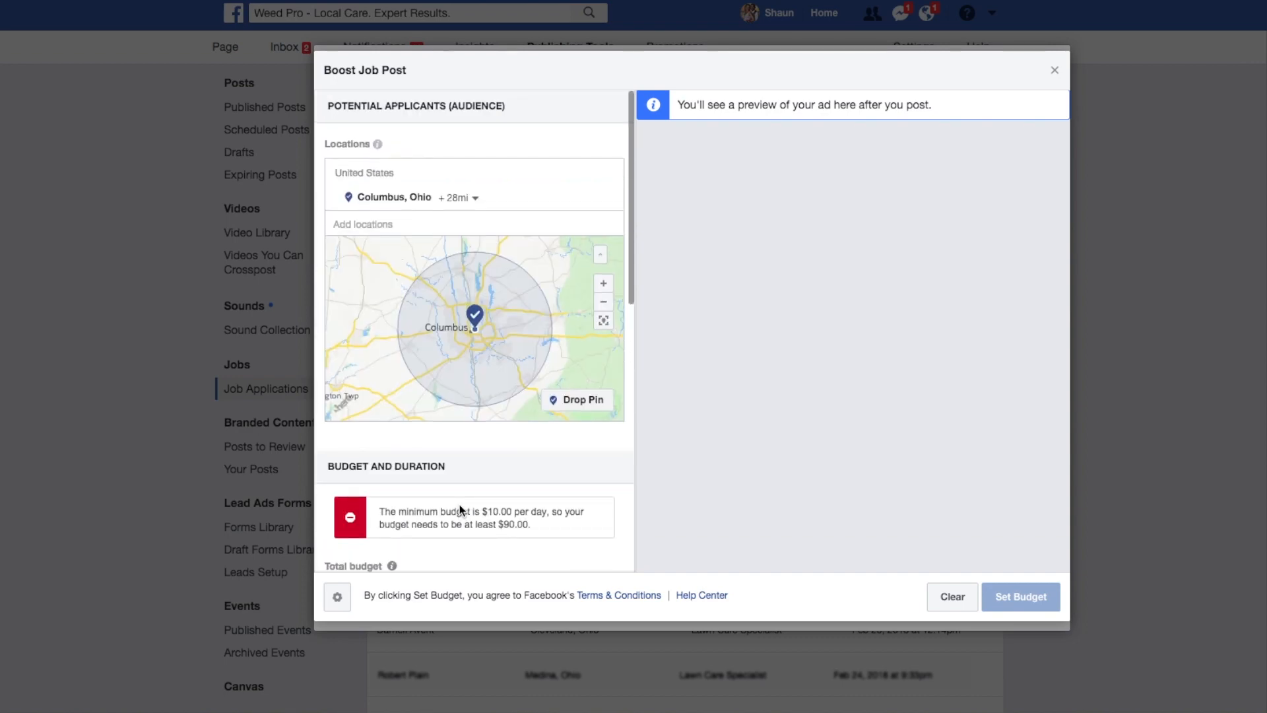
{"action": "scroll", "coordinate": [459, 505], "scroll_direction": "down", "scroll_amount": 10}
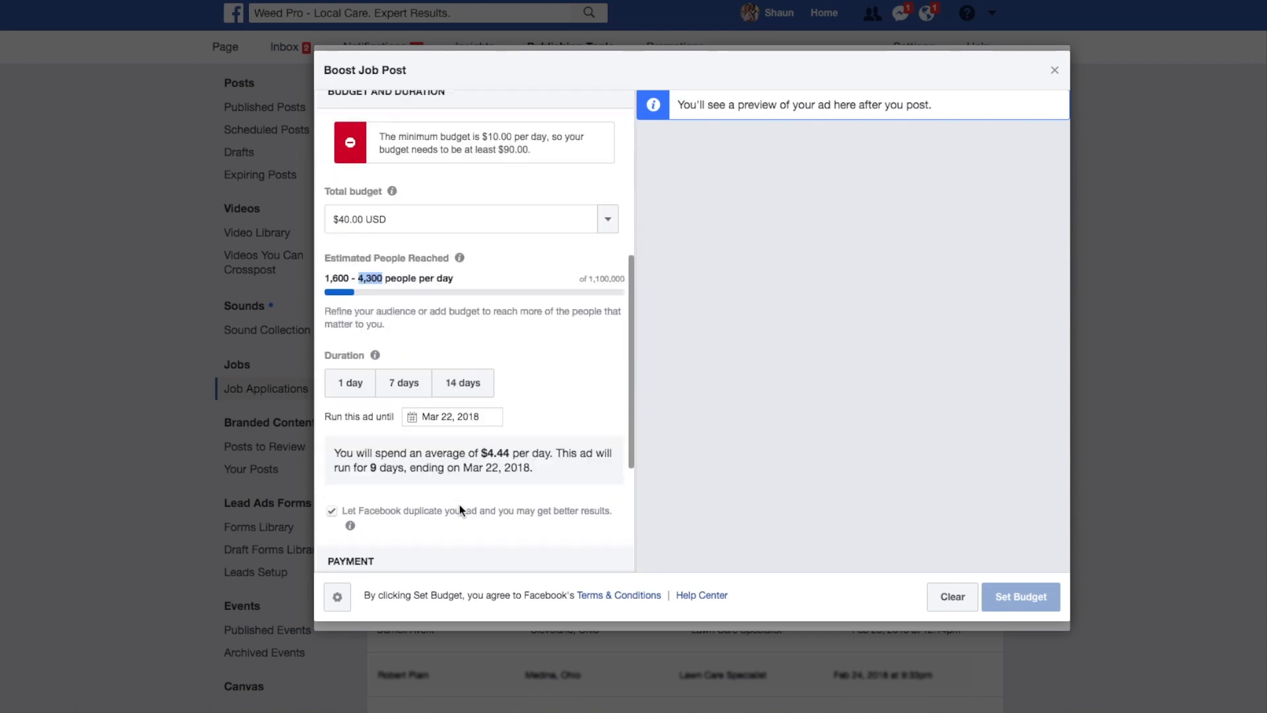
{"action": "scroll", "coordinate": [459, 504], "scroll_direction": "down", "scroll_amount": 4}
{"action": "scroll", "coordinate": [459, 504], "scroll_direction": "up", "scroll_amount": 4}
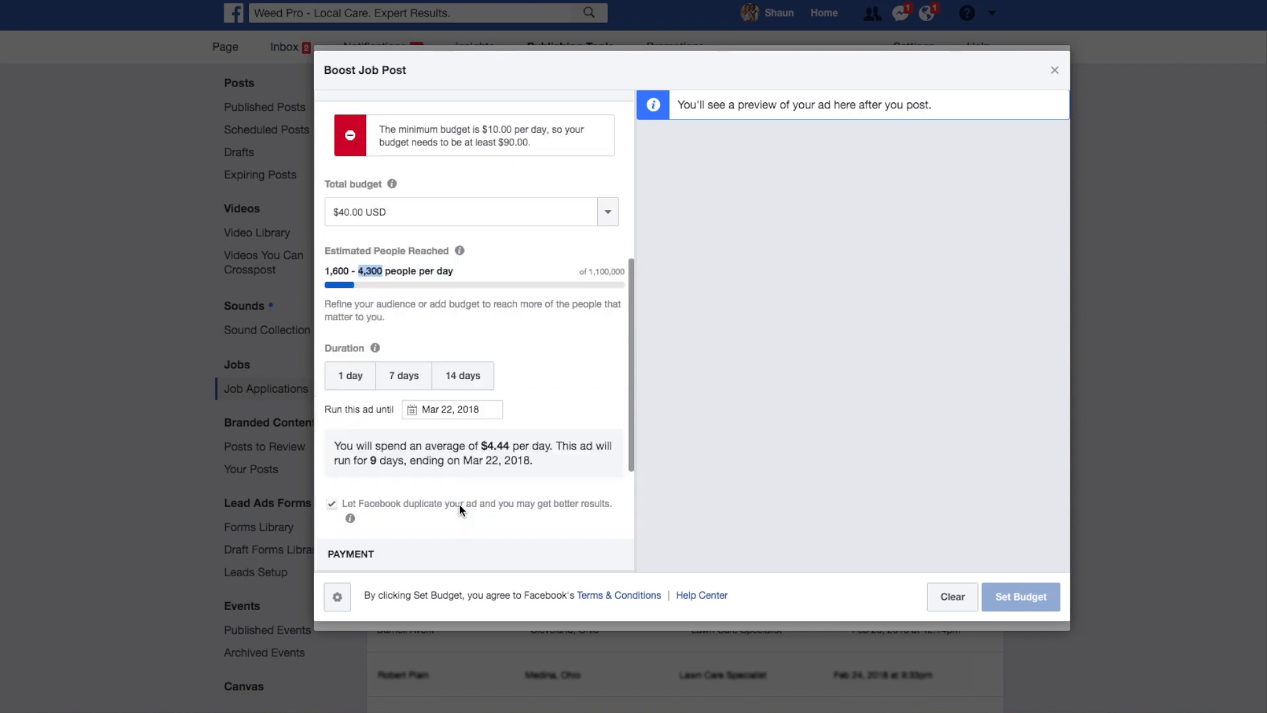
{"action": "scroll", "coordinate": [459, 504], "scroll_direction": "up", "scroll_amount": 1}
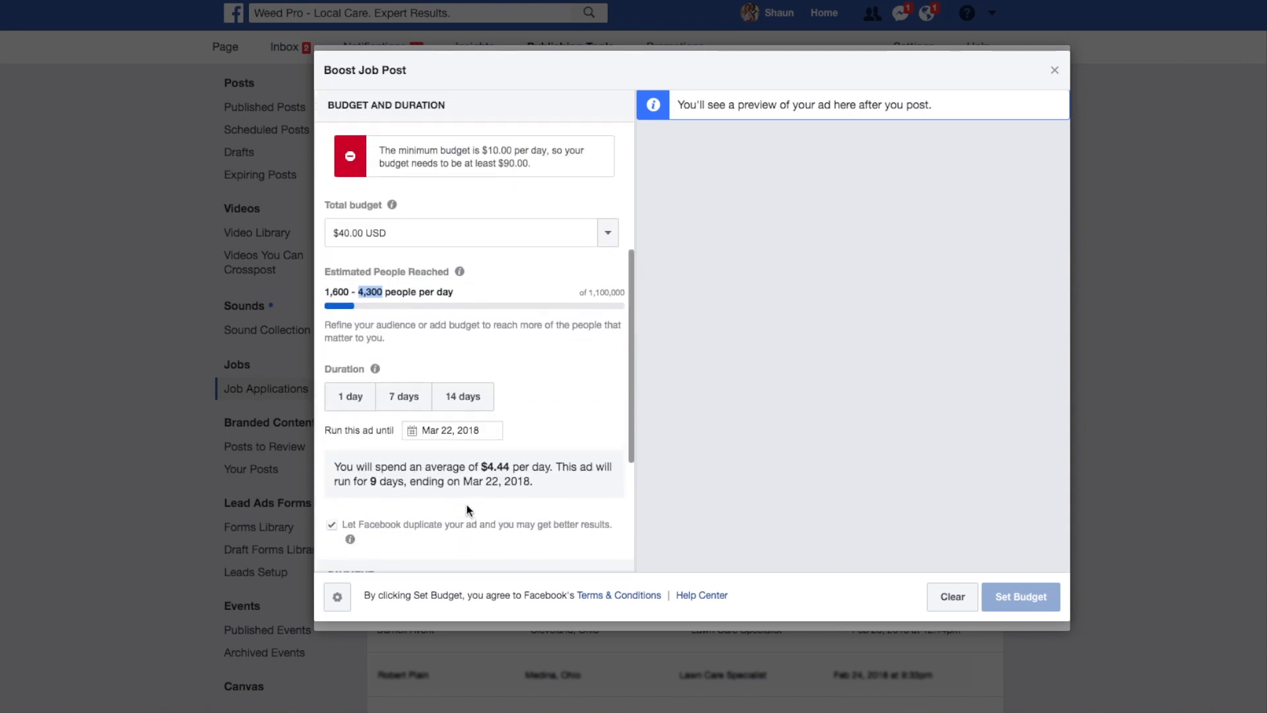
Clear the boost settings and publish the Lawn Technician Cleveland job post without boosting it.
{"action": "left_click", "coordinate": [954, 599]}
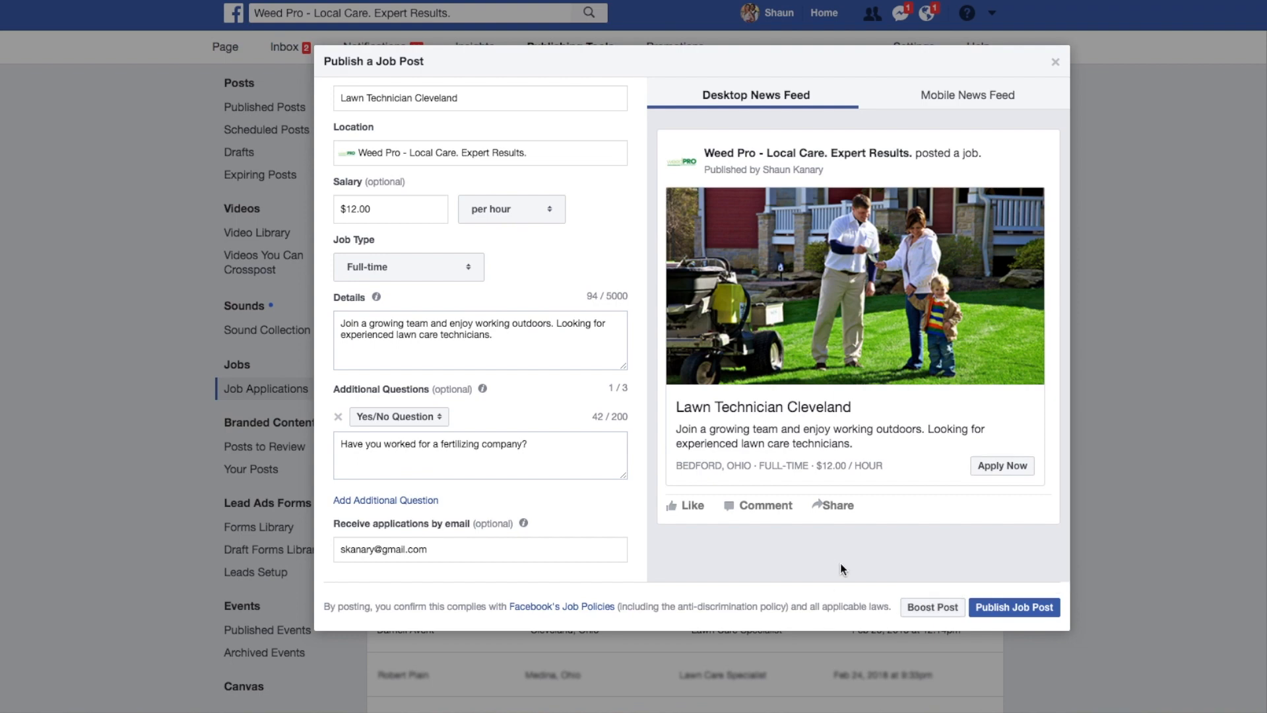
{"action": "left_click", "coordinate": [1034, 616]}
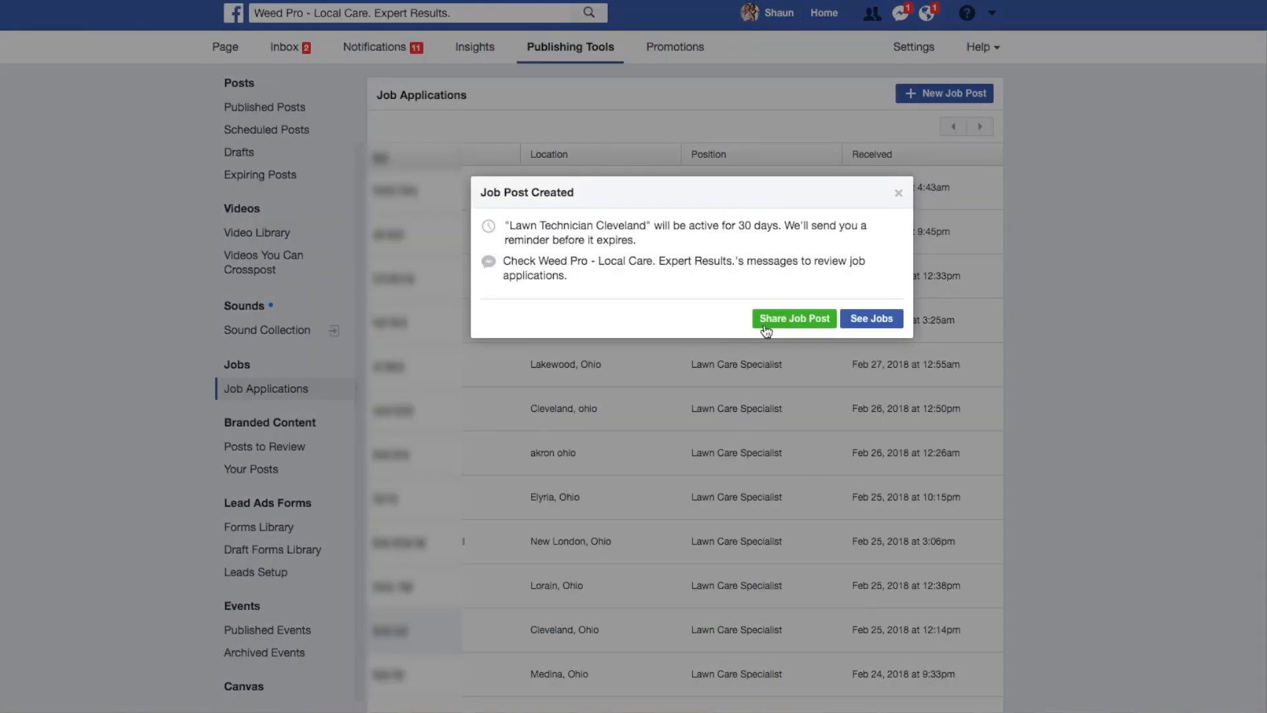
Start sharing the published job post and check the available sharing destinations, keeping Share in a Group.
{"action": "left_click", "coordinate": [809, 327]}
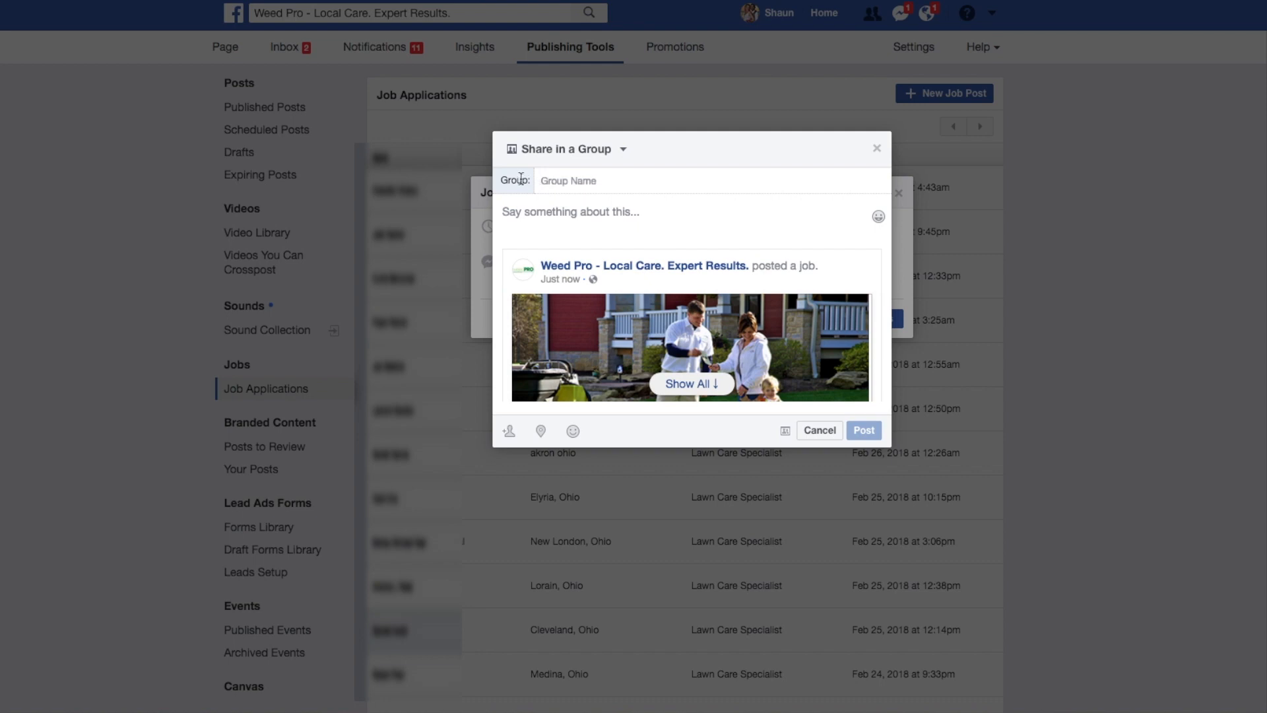
{"action": "left_click", "coordinate": [546, 152]}
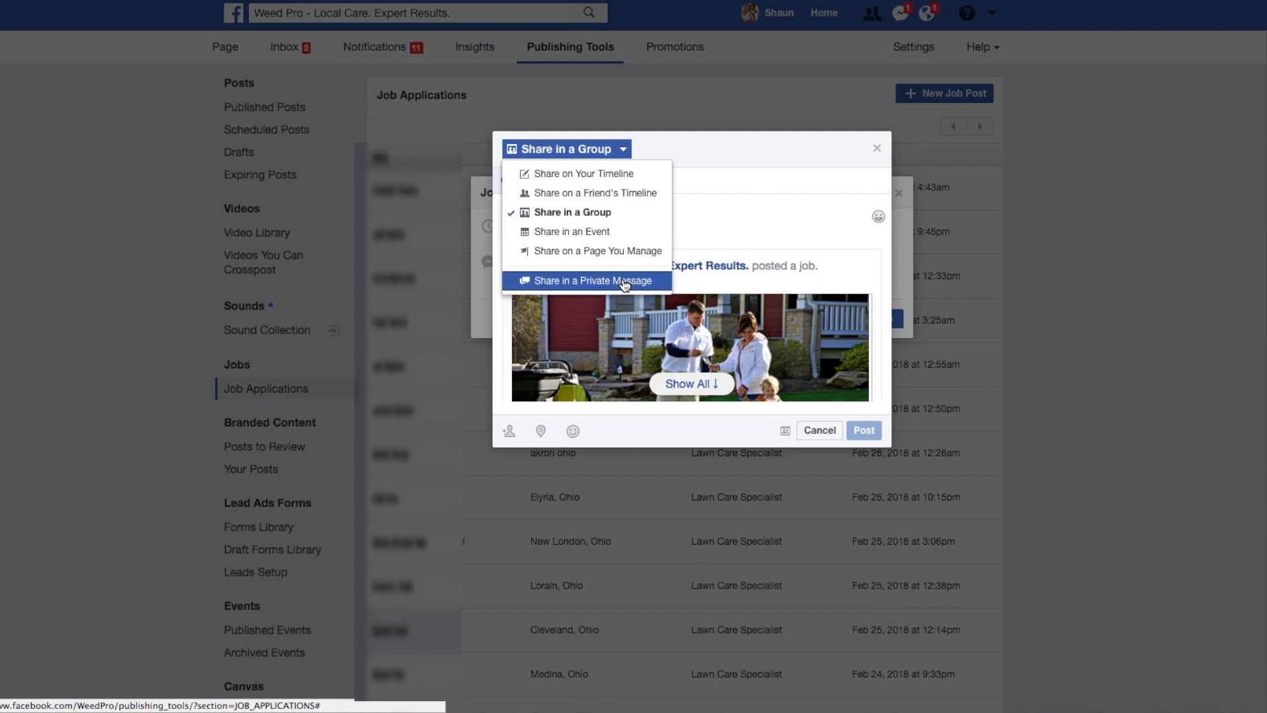
{"action": "left_click", "coordinate": [706, 224]}
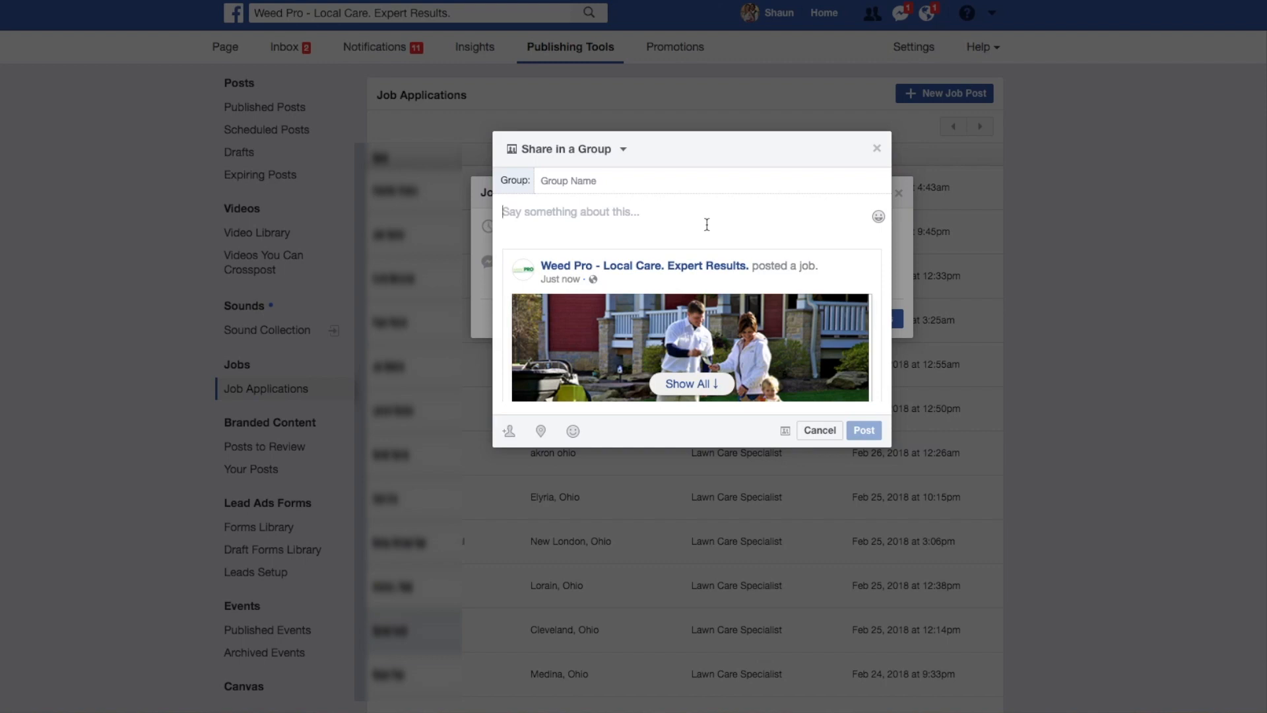
Write the share message "Hey, if you're looking for a great place to work, try Weed Pro!".
{"action": "type", "text": "Hey"}
{"action": "key", "text": "BackSpace"}
{"action": "type", "text": ", "}
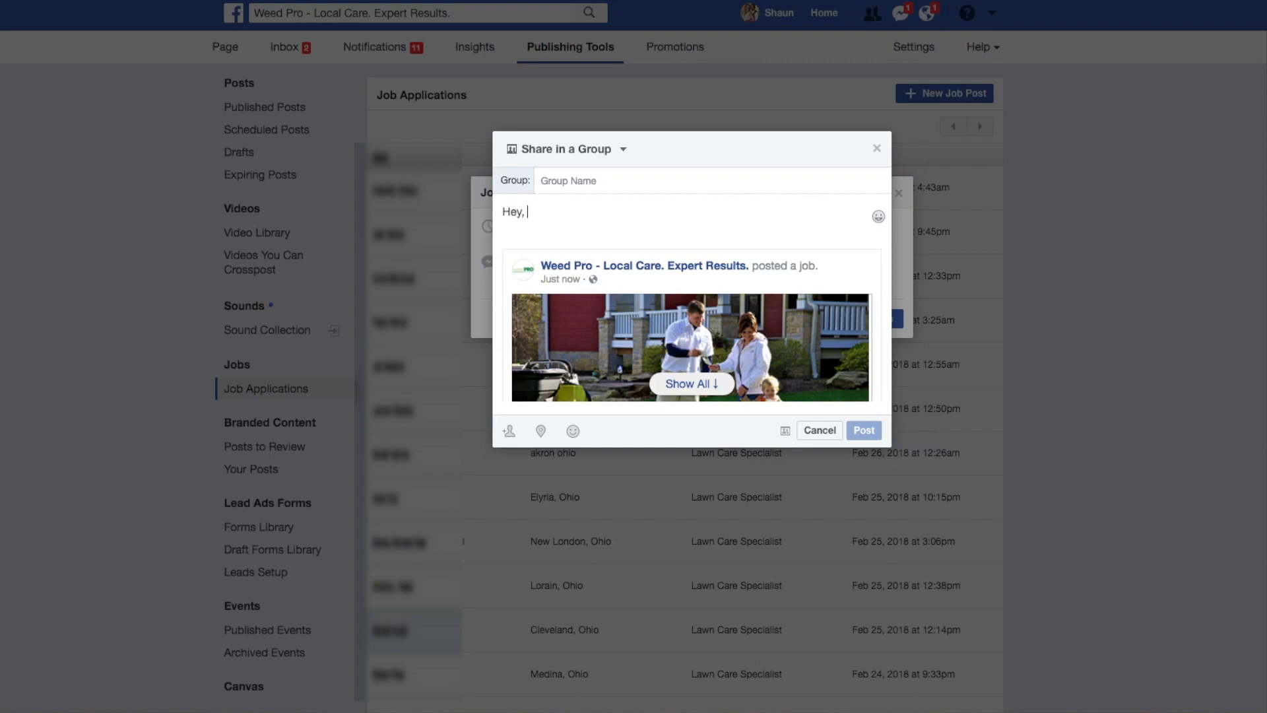
{"action": "type", "text": "if you're looking for a great pla"}
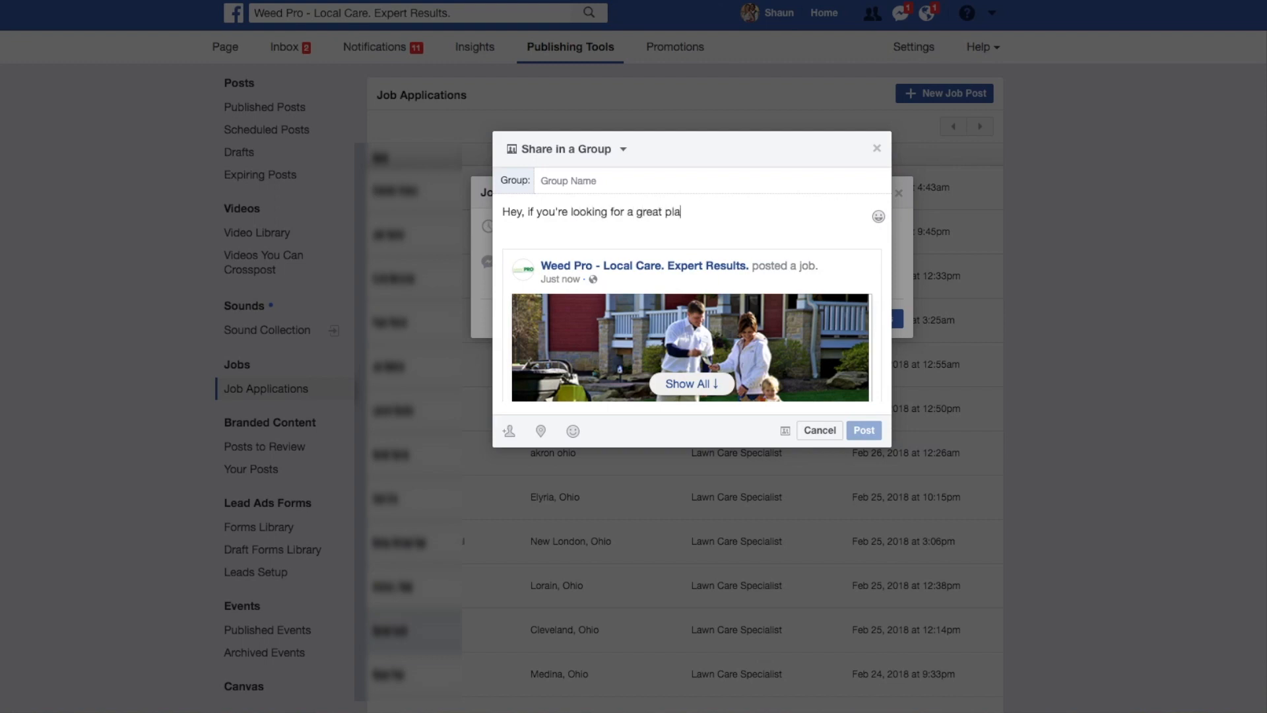
{"action": "type", "text": "ce to work, try Weed Pro!"}
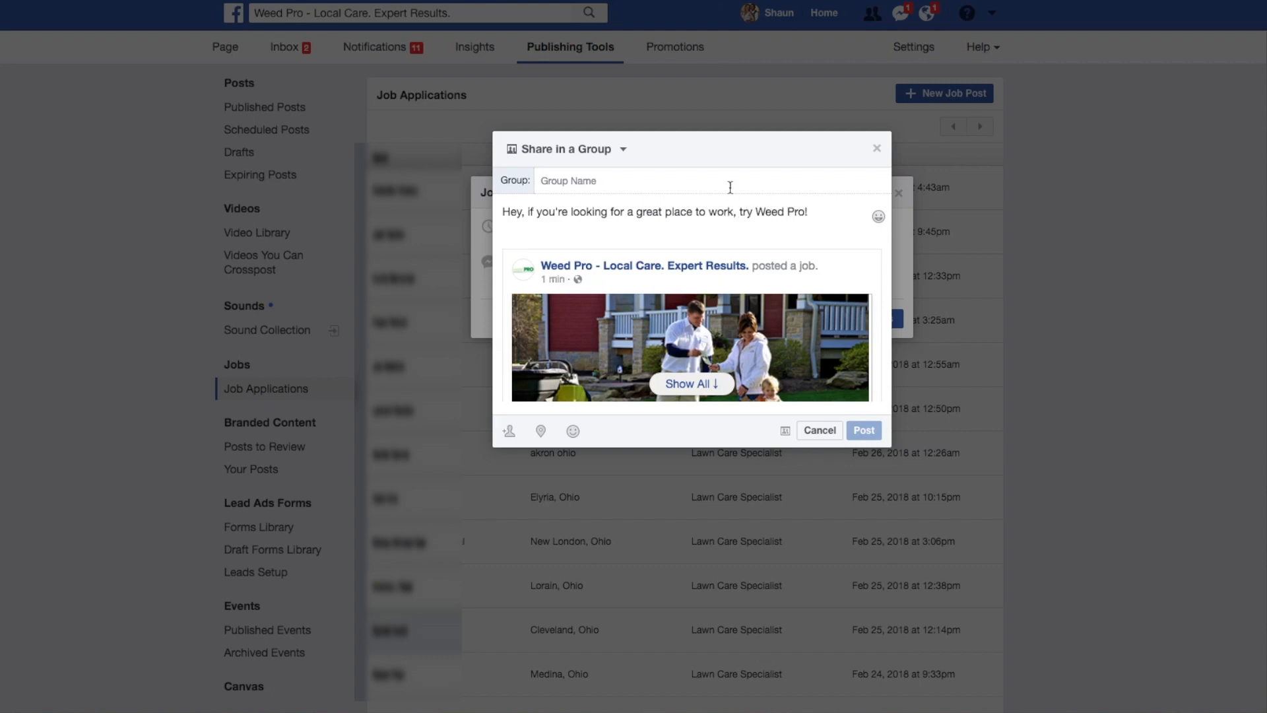
{"action": "left_click", "coordinate": [643, 180]}
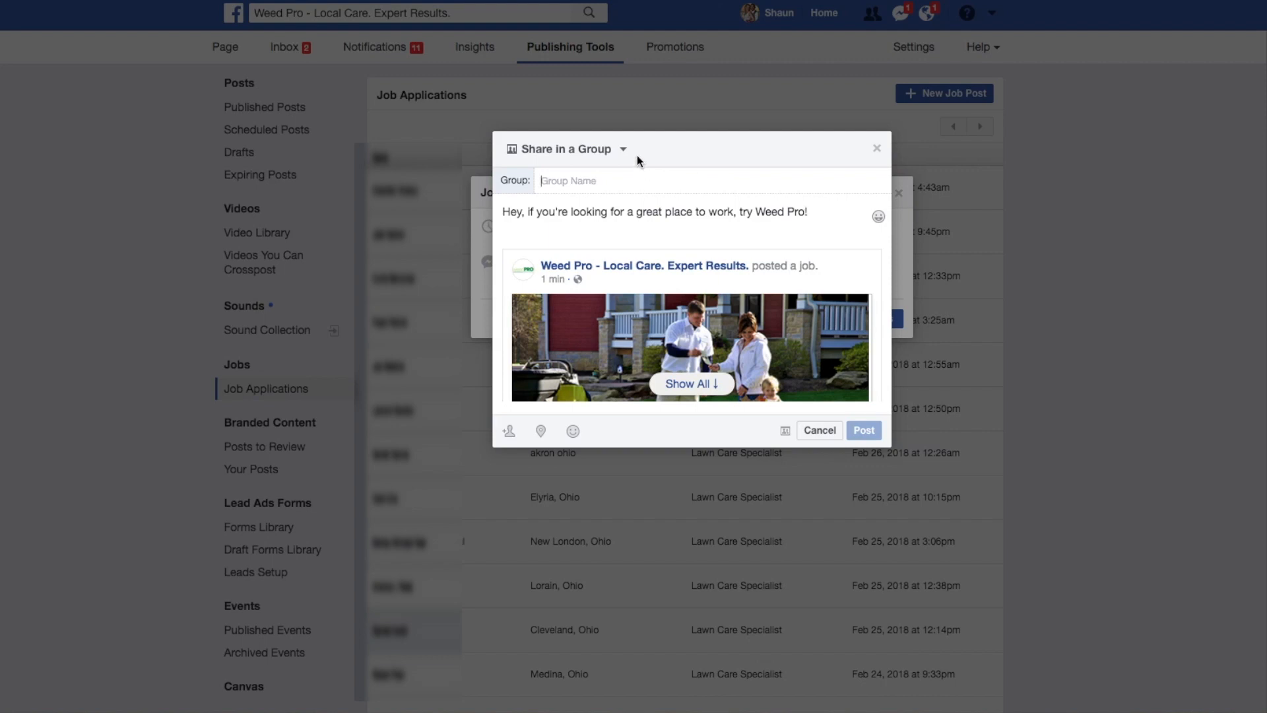
Tag two friends in the group share of the job post and cancel sharing it.
{"action": "left_click", "coordinate": [509, 433]}
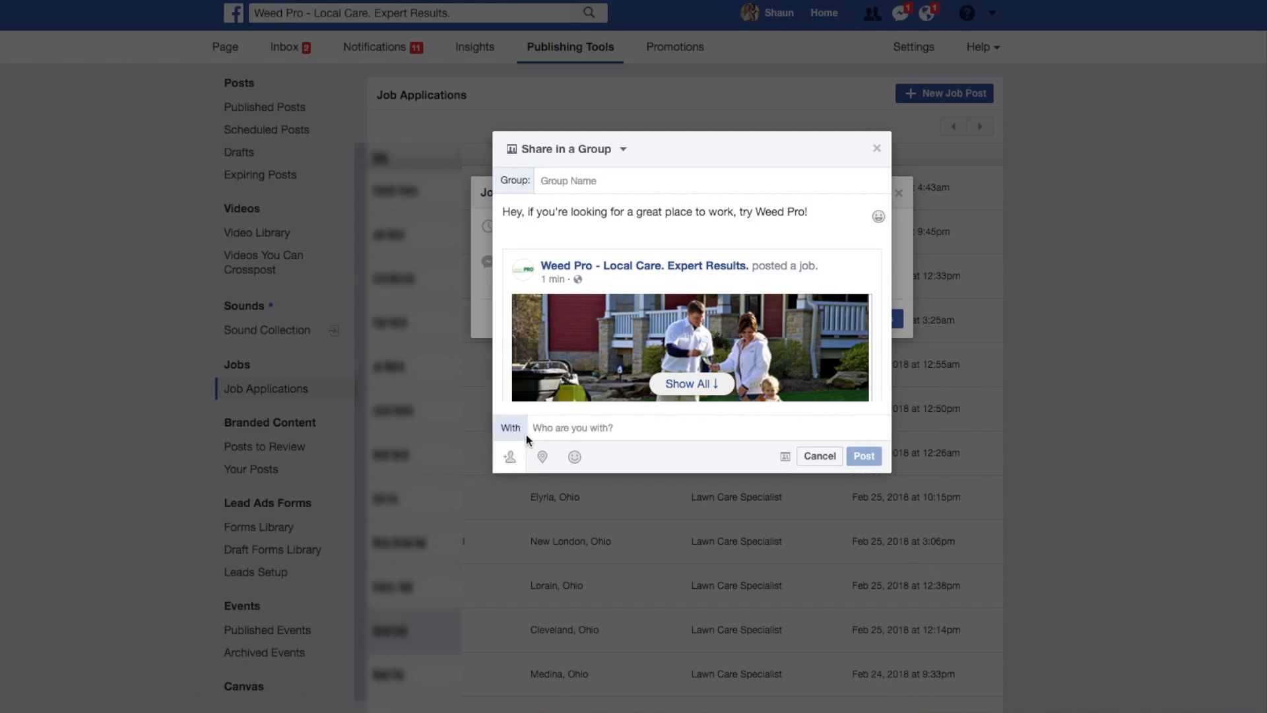
{"action": "type", "text": "Kim"}
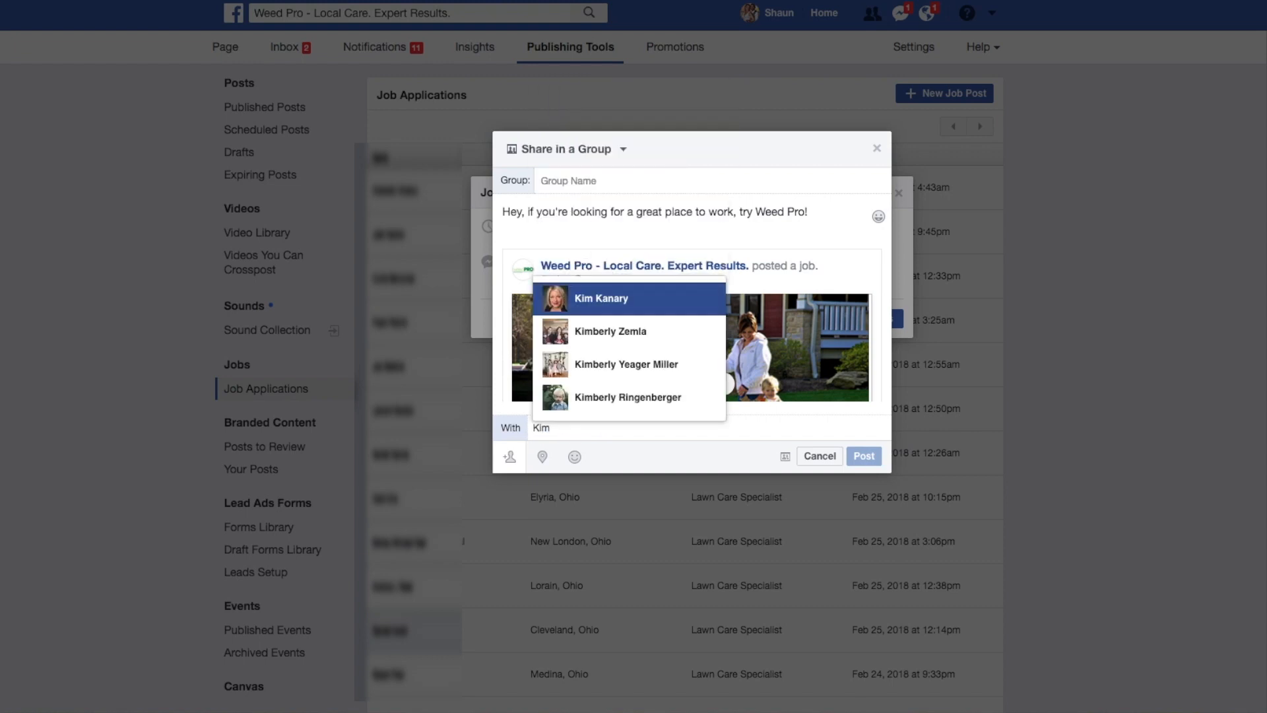
{"action": "left_click", "coordinate": [595, 302]}
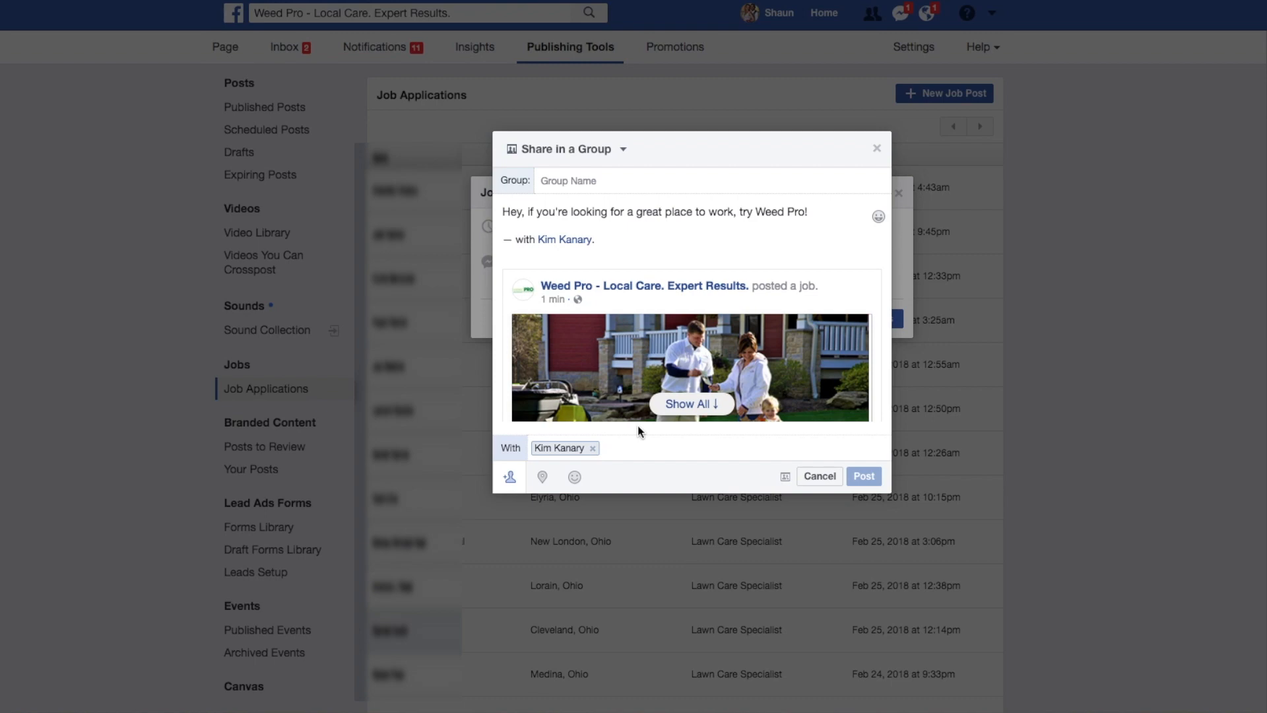
{"action": "type", "text": "j"}
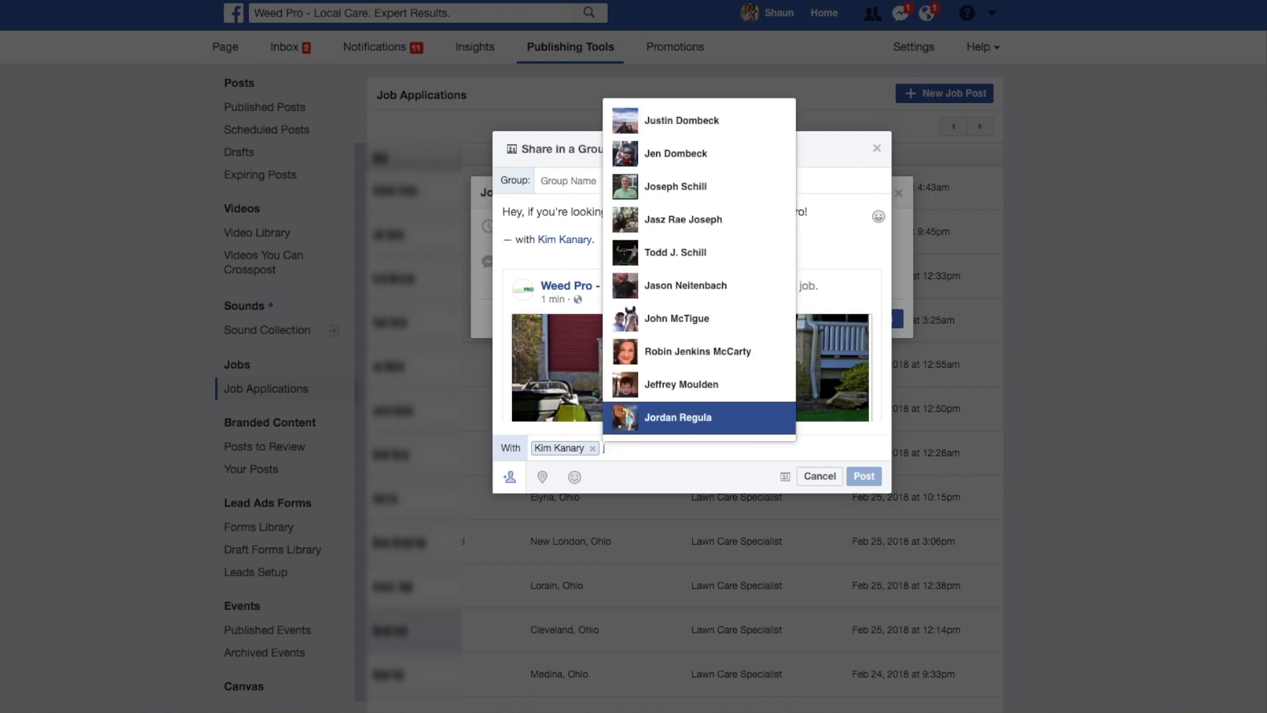
{"action": "key", "text": "BackSpace"}
{"action": "type", "text": "Justin"}
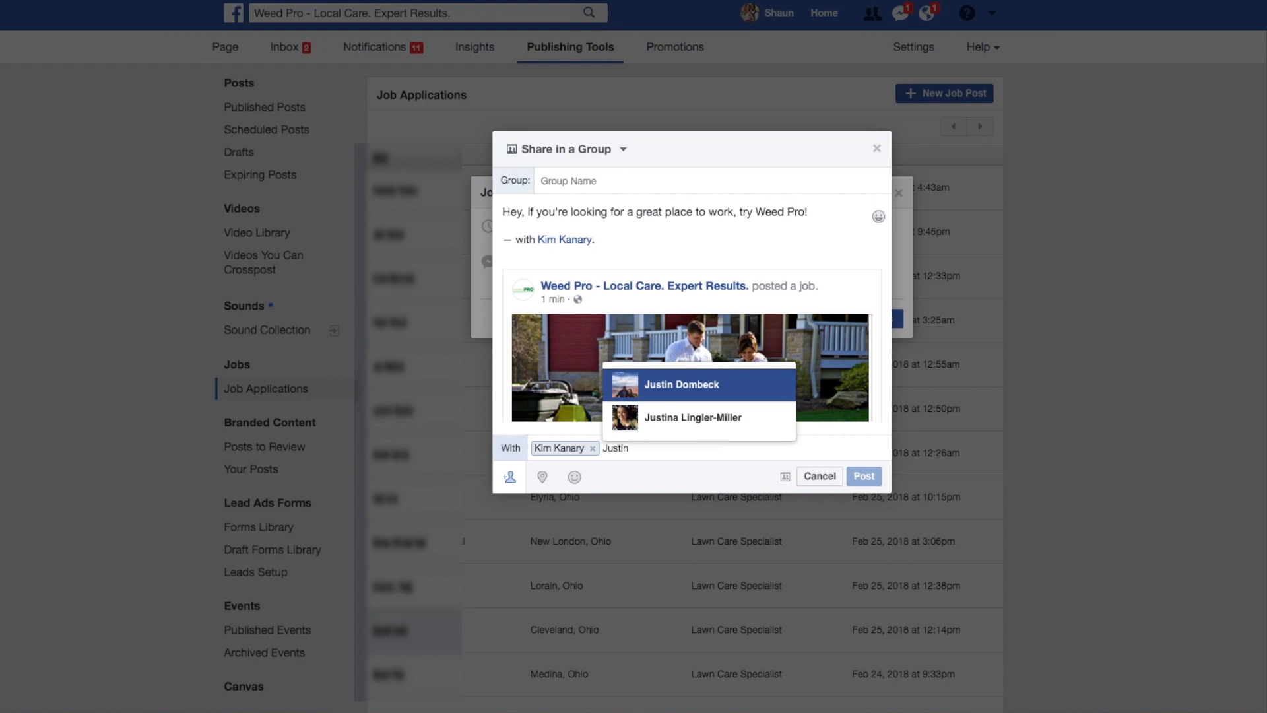
{"action": "left_click", "coordinate": [709, 385]}
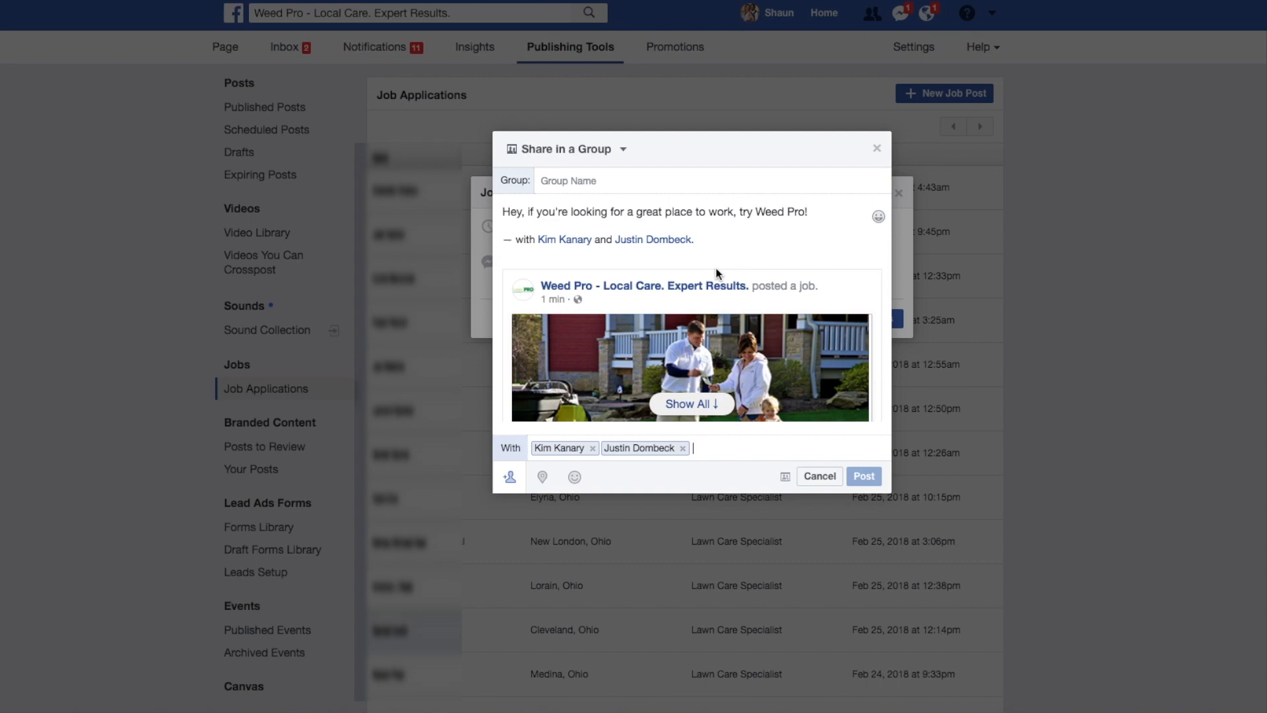
{"action": "left_click", "coordinate": [820, 482]}
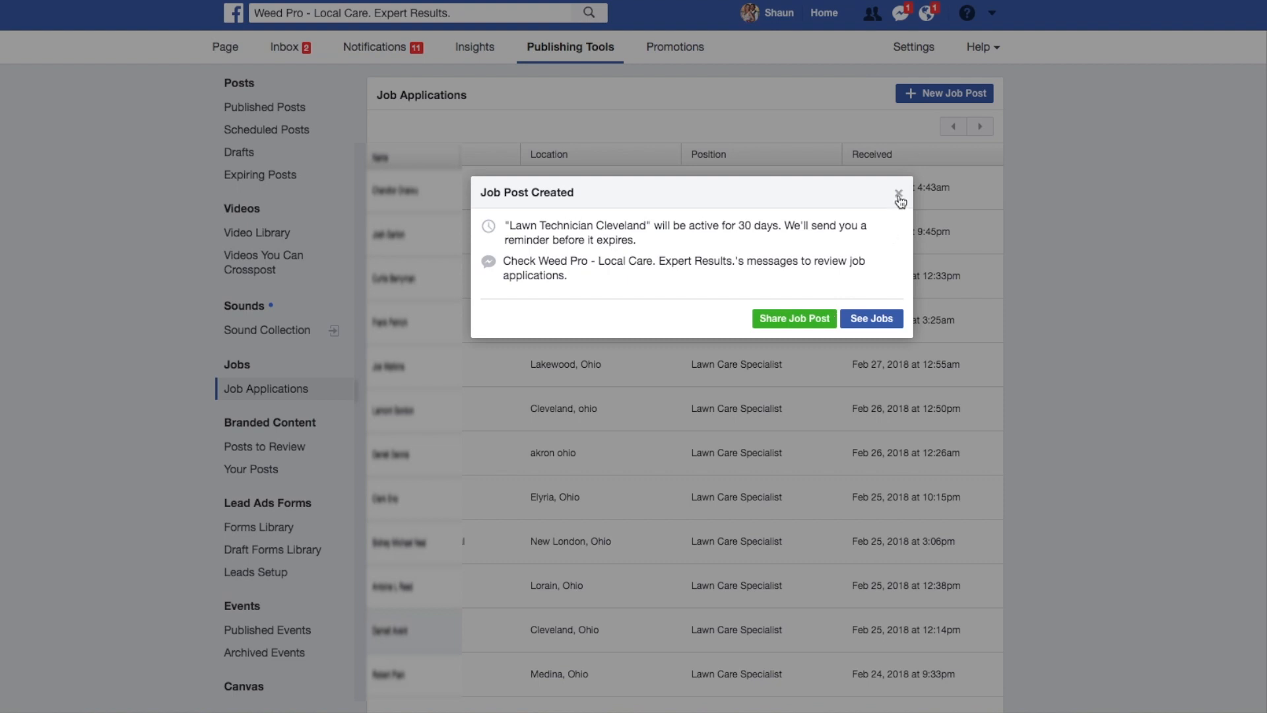
Close the job post confirmation and reload the page's Job Applications list from the publishing tools.
{"action": "left_click", "coordinate": [898, 196]}
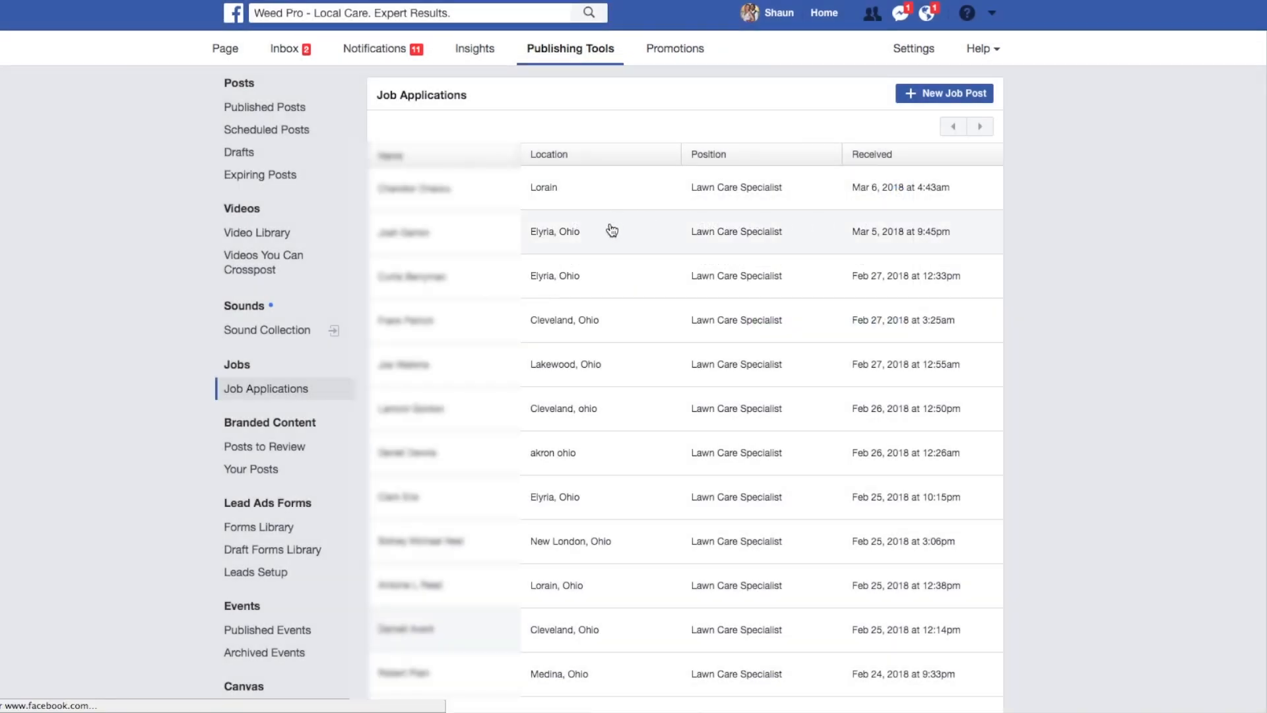
{"action": "left_click", "coordinate": [640, 198]}
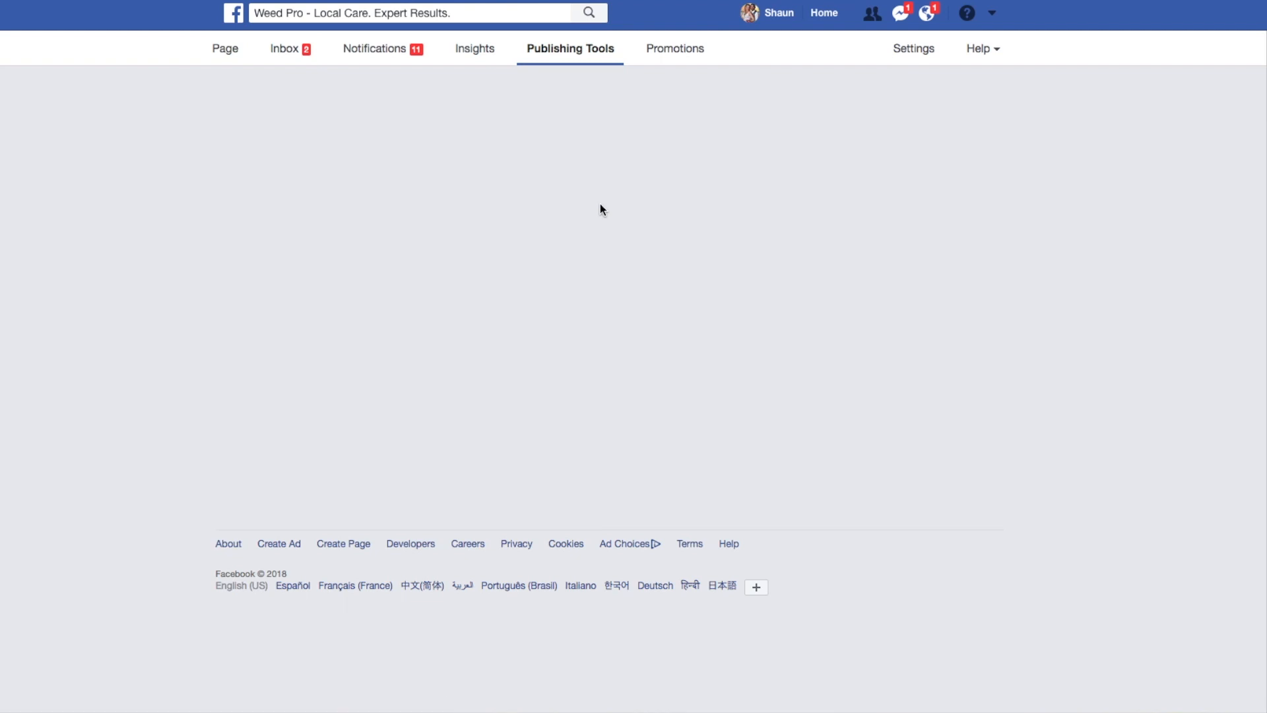
{"action": "left_click", "coordinate": [567, 61]}
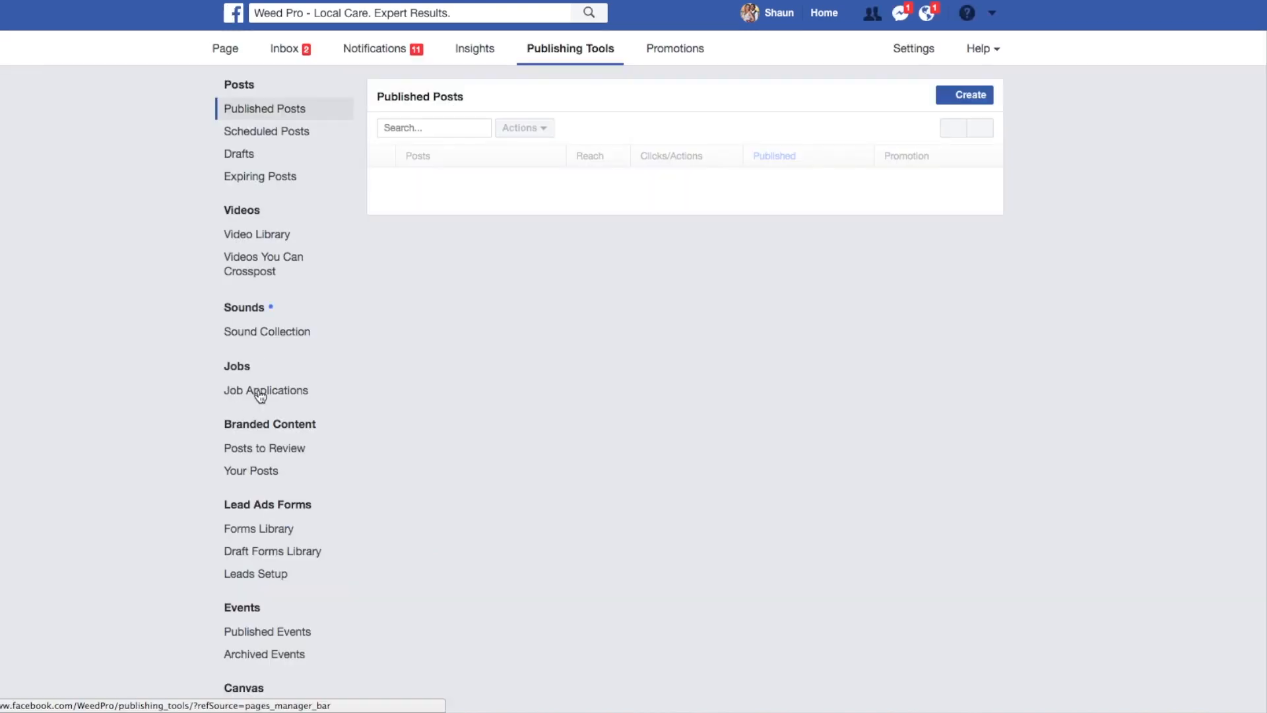
{"action": "left_click", "coordinate": [261, 390]}
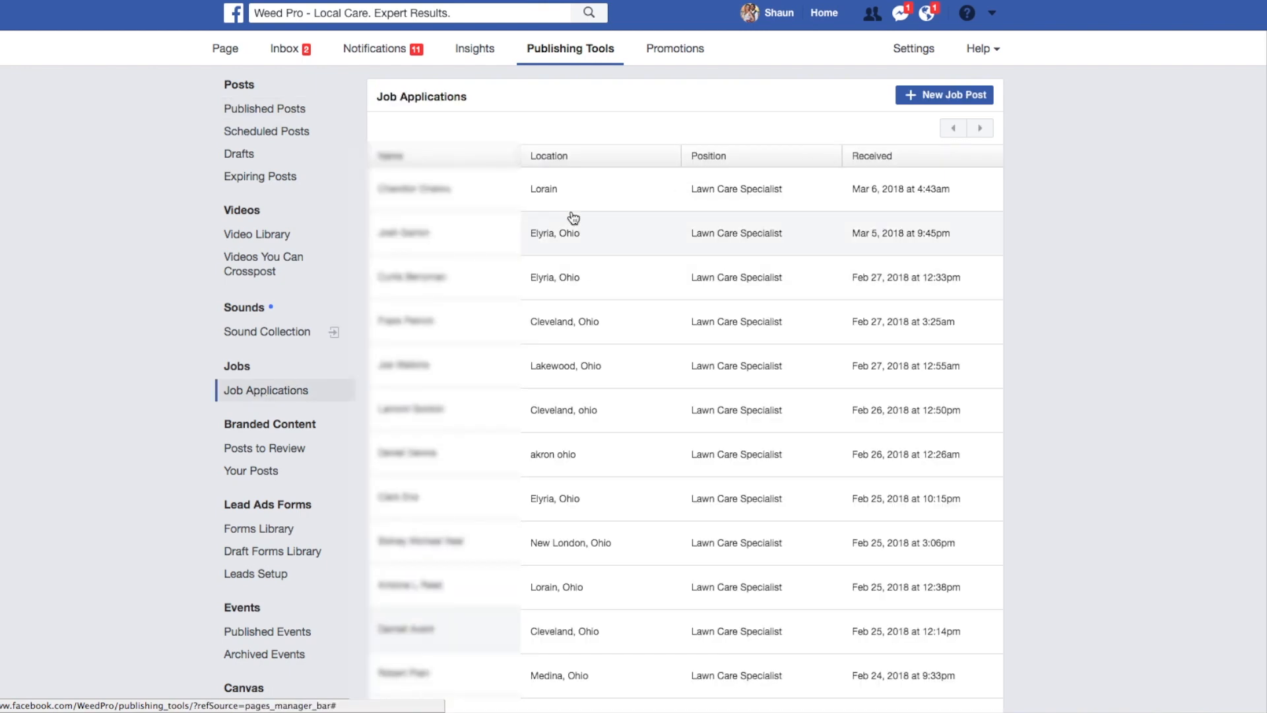
{"action": "scroll", "coordinate": [601, 198], "scroll_direction": "down", "scroll_amount": 15}
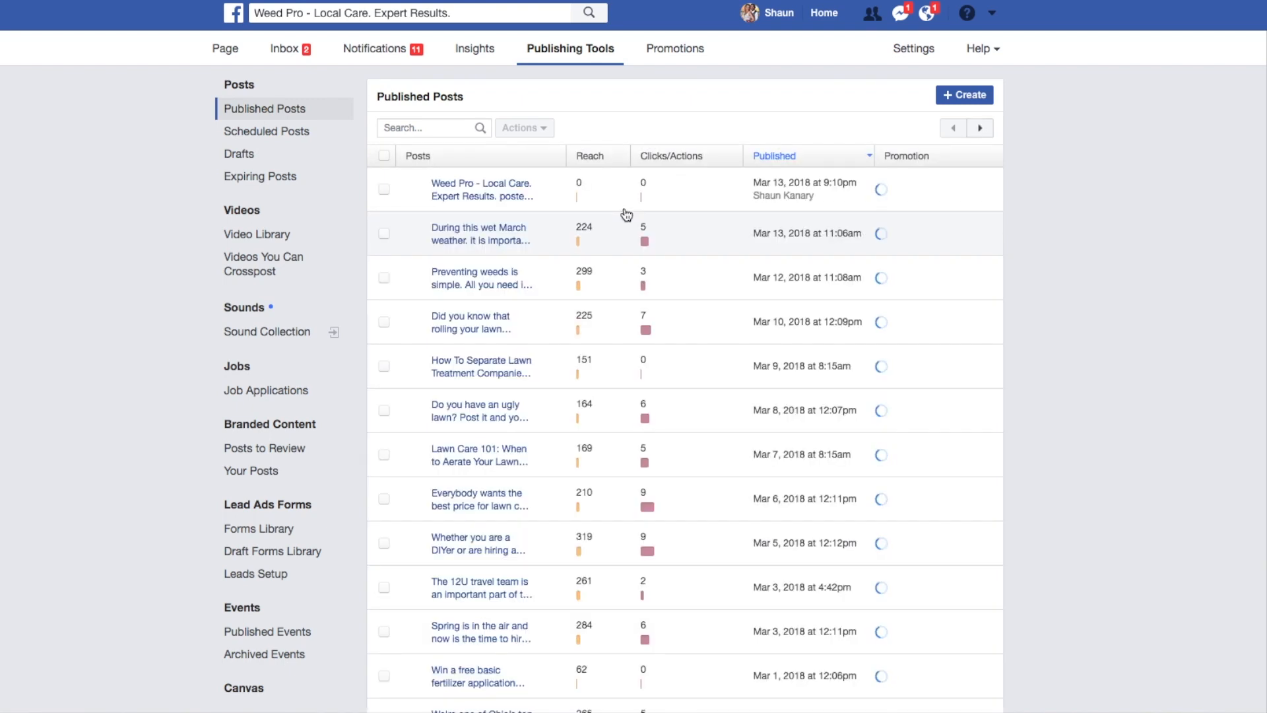
{"action": "left_click", "coordinate": [278, 398]}
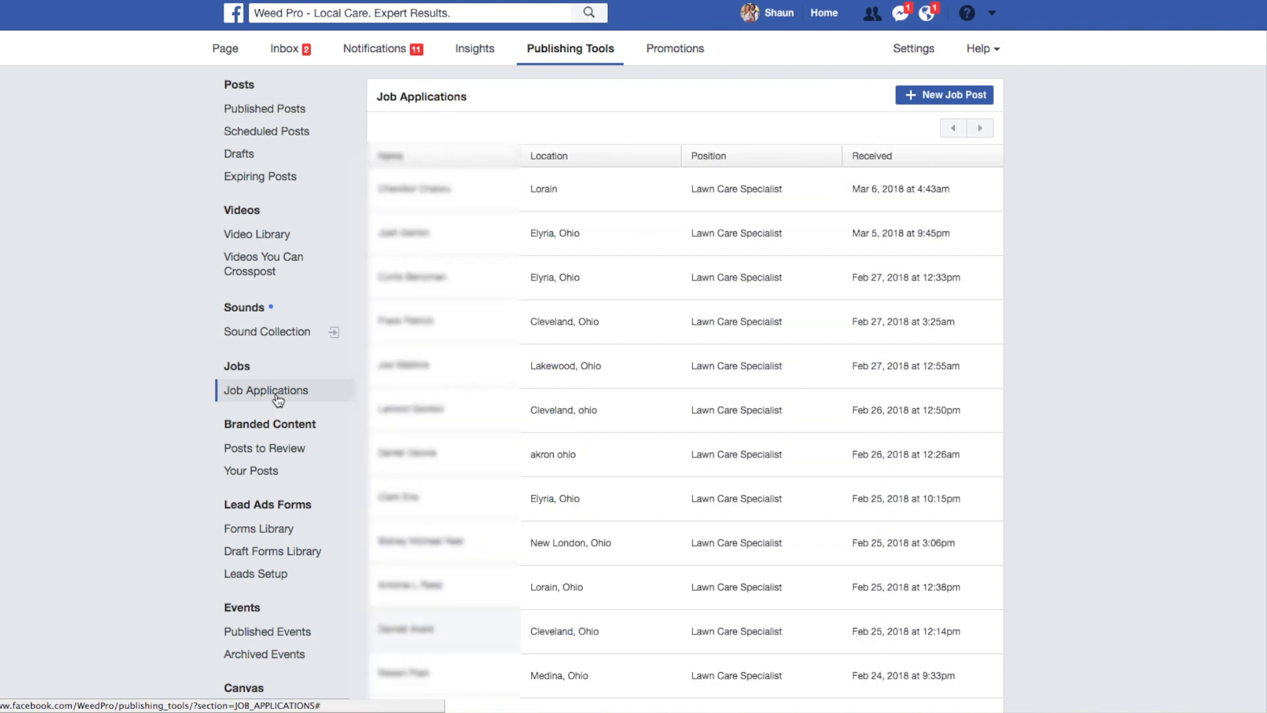
Open the newest Lawn Care Specialist application, check its status and contact options, and close it.
{"action": "left_click", "coordinate": [667, 192]}
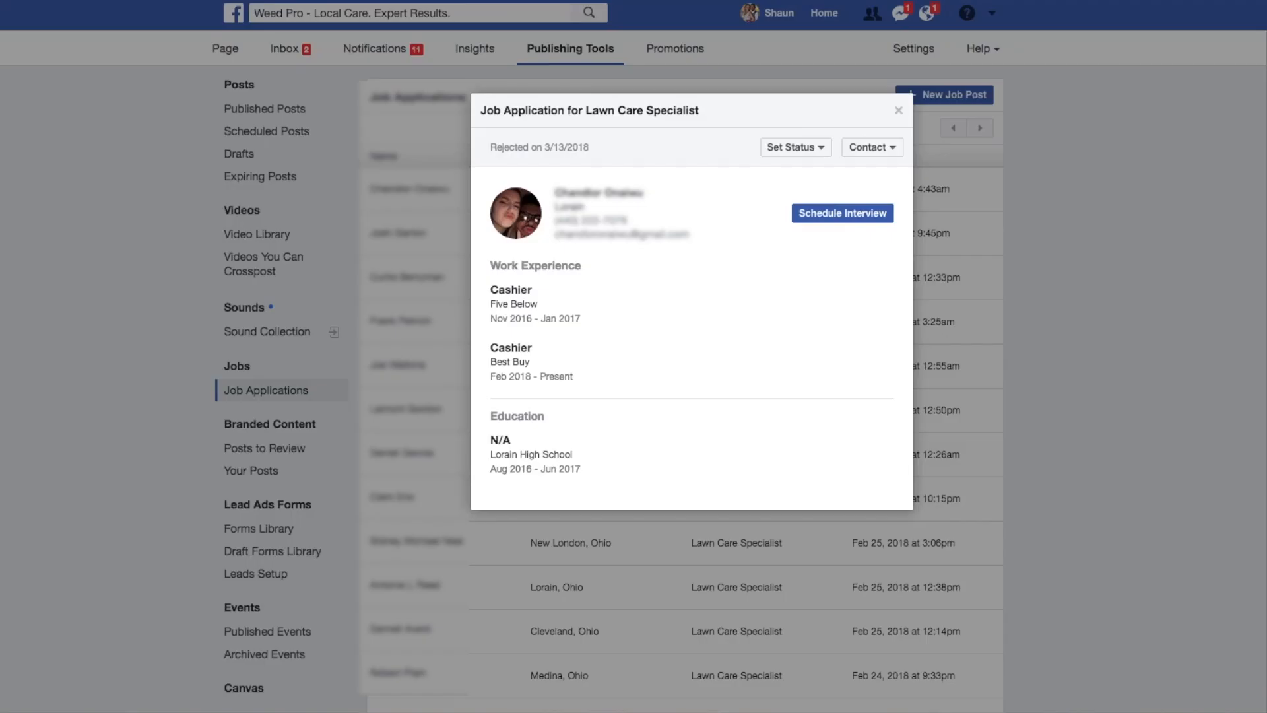
{"action": "left_click", "coordinate": [820, 149]}
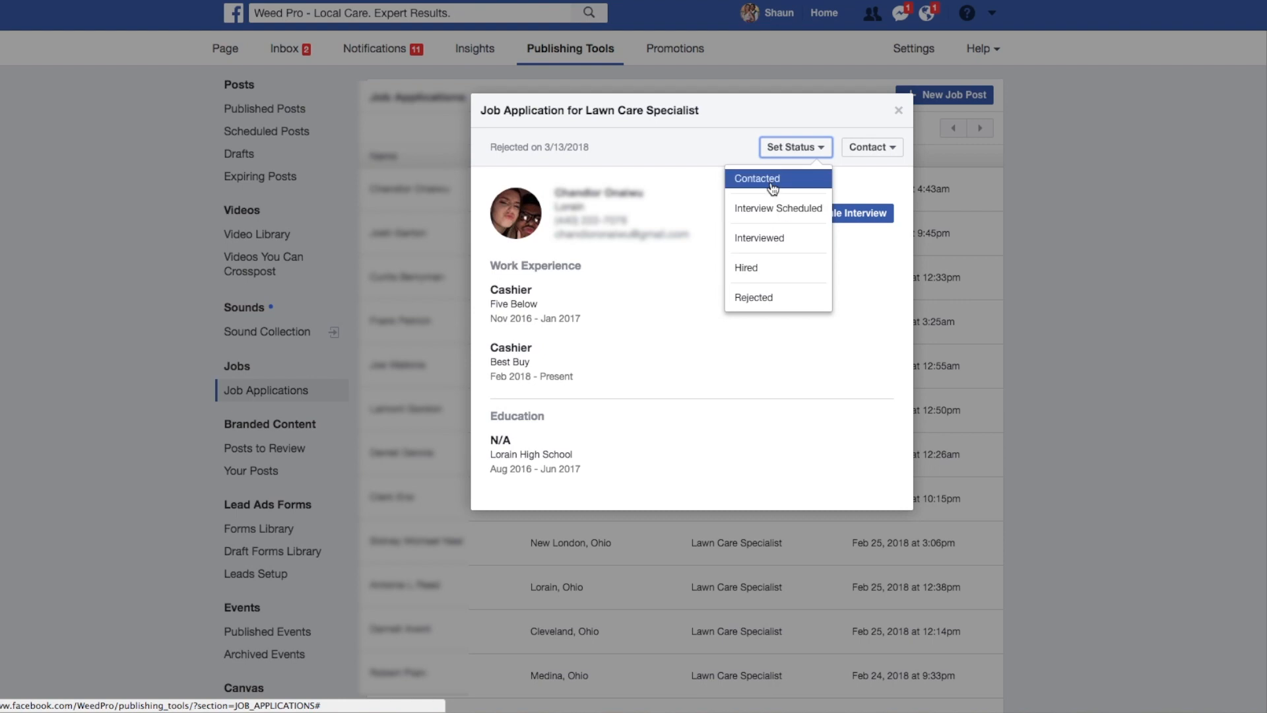
{"action": "left_click", "coordinate": [884, 148]}
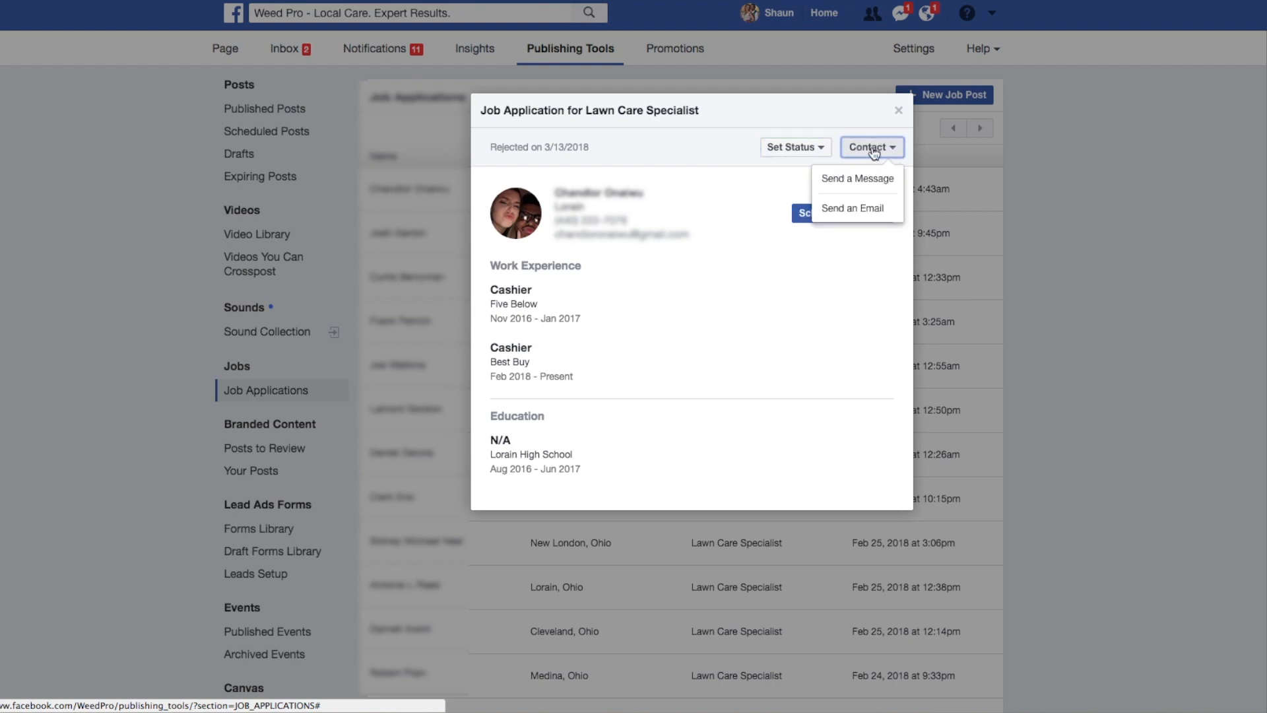
{"action": "left_click", "coordinate": [811, 147]}
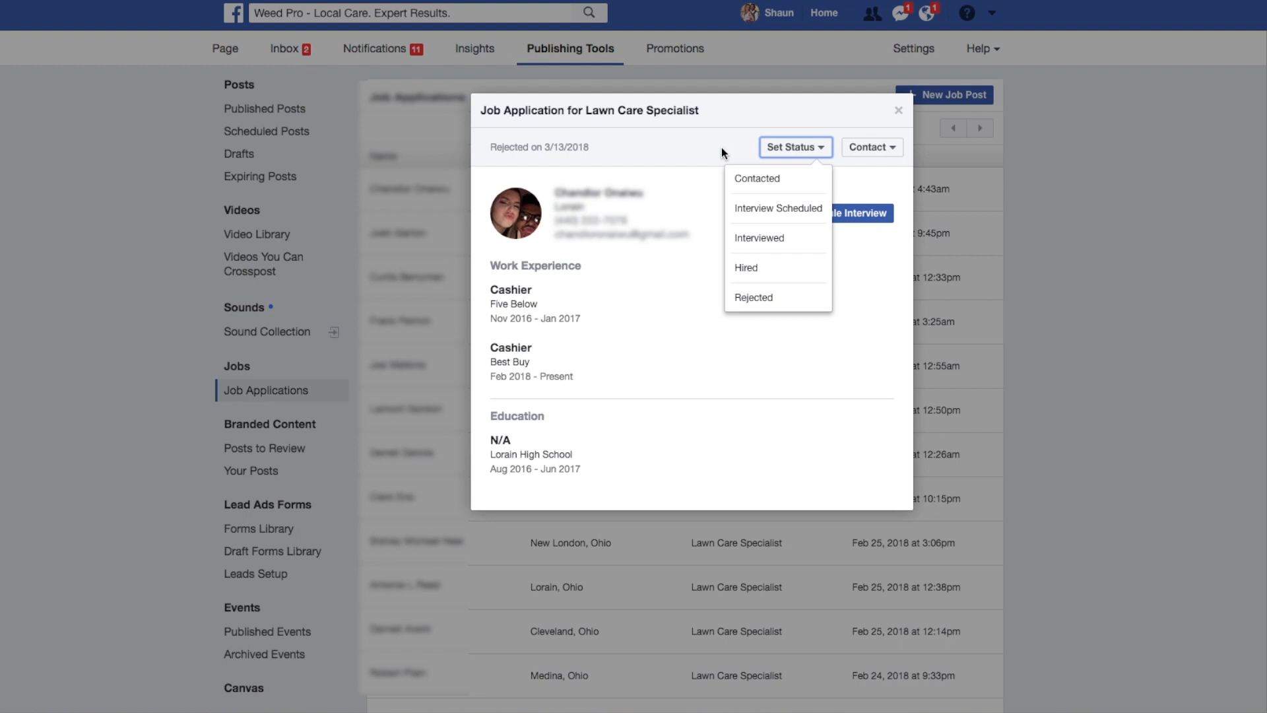
{"action": "left_click", "coordinate": [898, 111]}
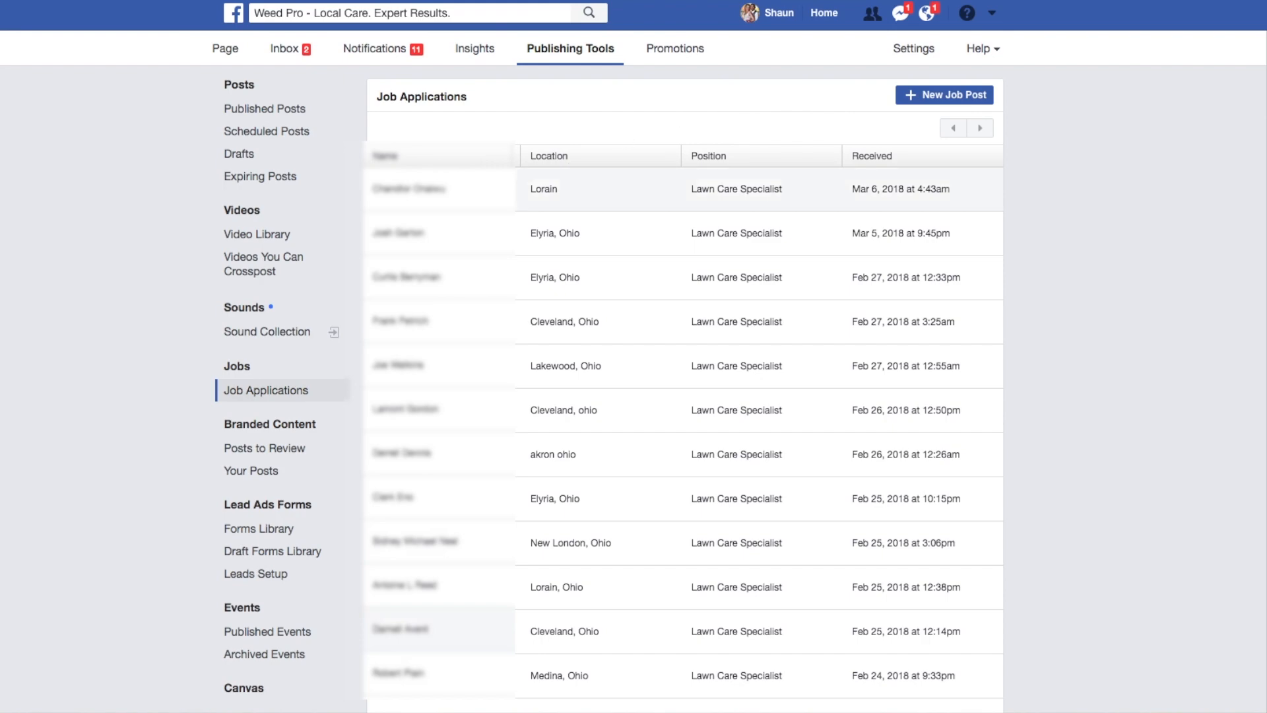